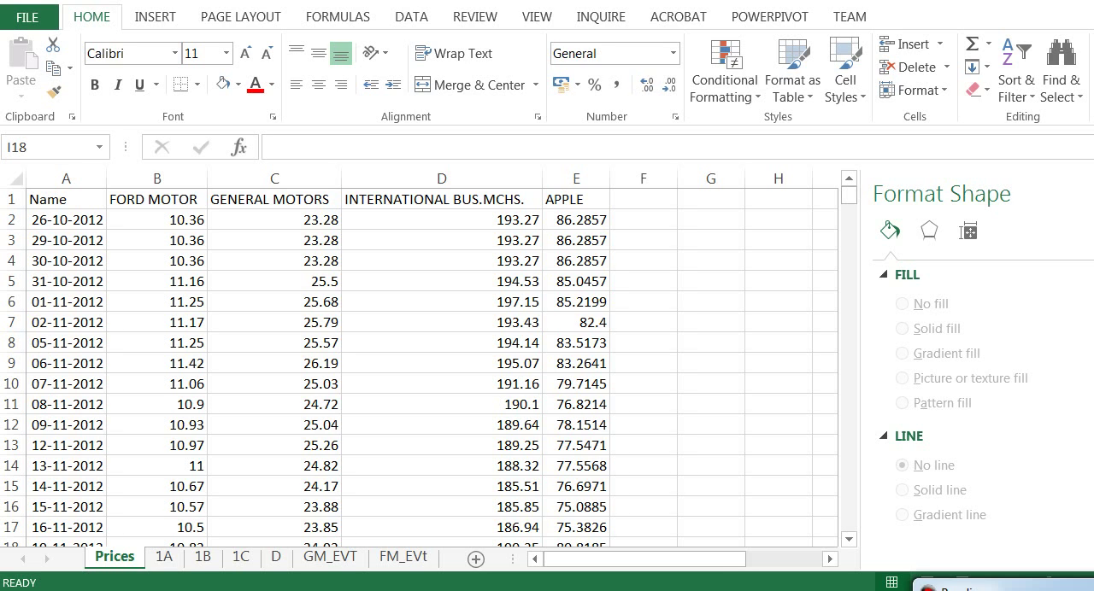
Step: Open the 1A sheet and view the Ford Motor return and monthly average columns
click(169, 559)
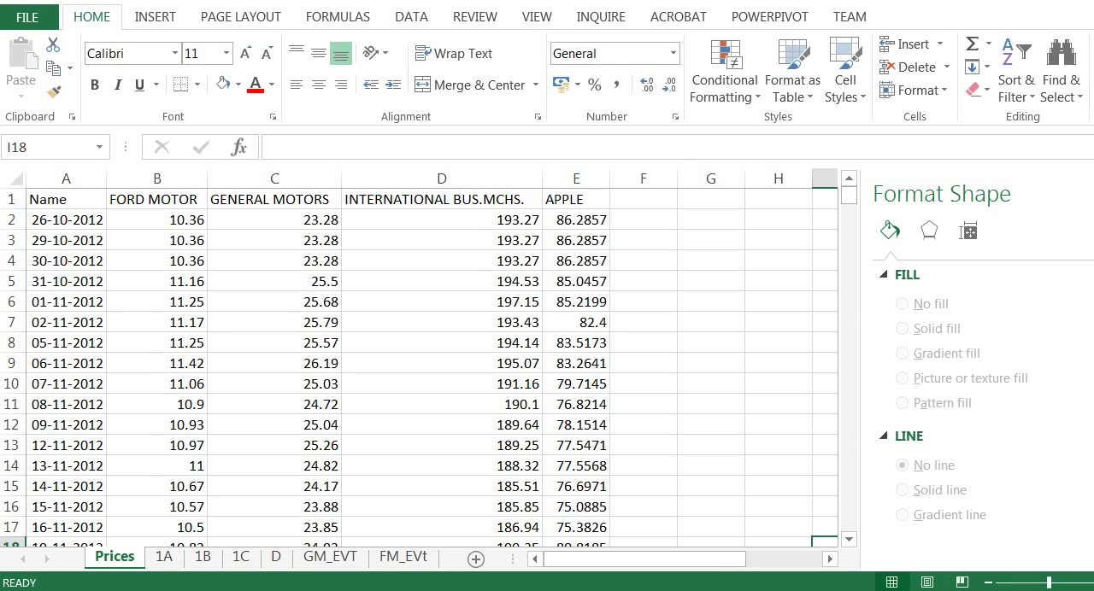
mouse_move(849, 195)
mouse_down()
mouse_move(848, 476)
mouse_move(848, 195)
mouse_up()
click(163, 556)
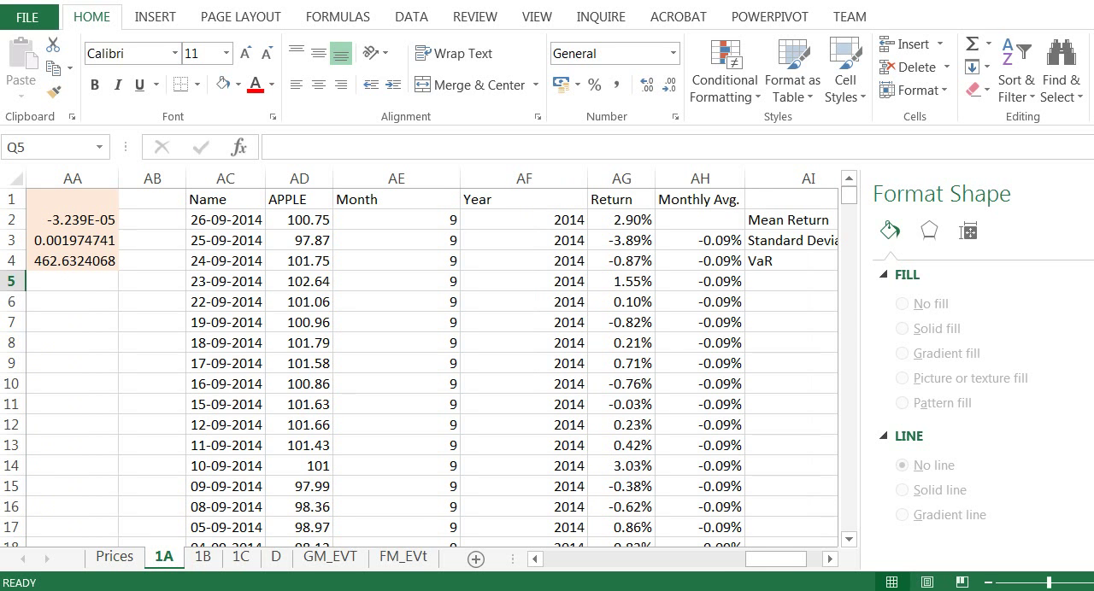
scroll(419, 367, down, 4)
scroll(419, 368, up, 4)
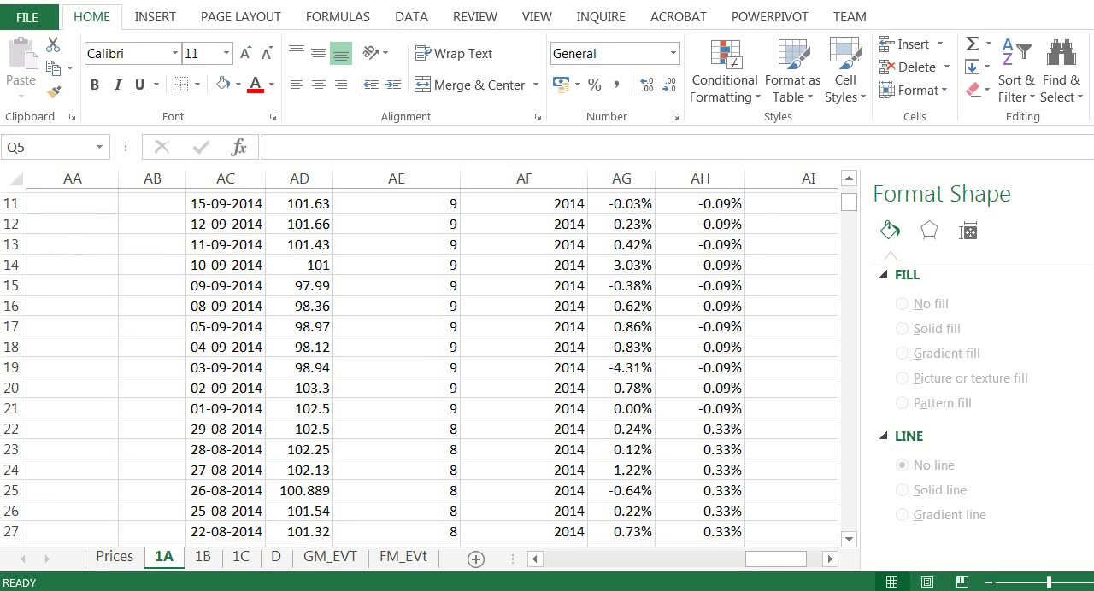
drag(774, 559, 574, 559)
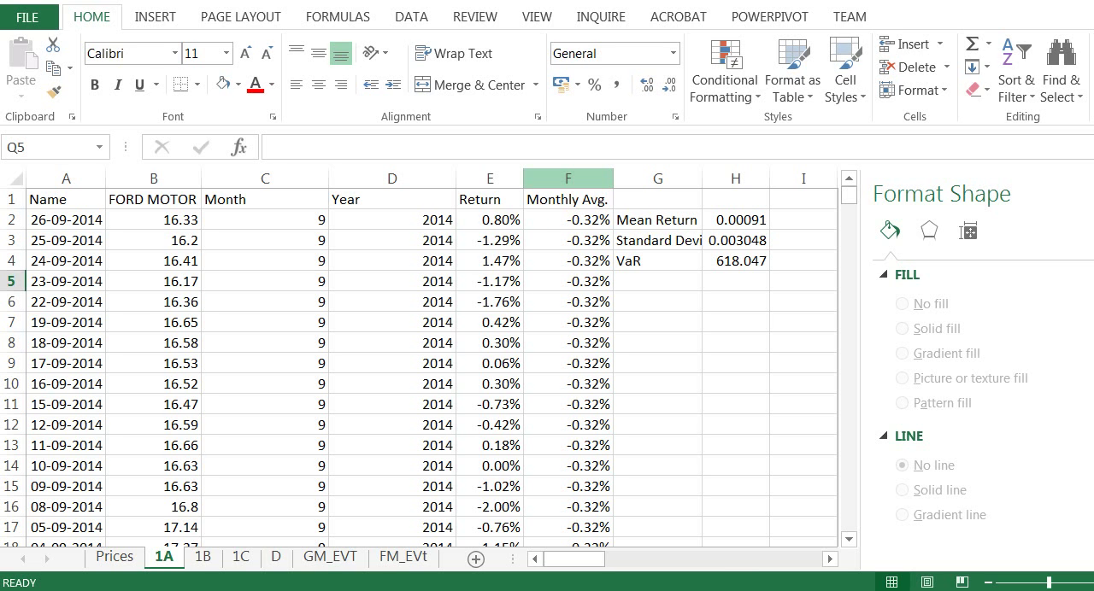
Step: Plot the Ford Motor Return column (E) as a Scatter with Straight Lines chart
click(490, 178)
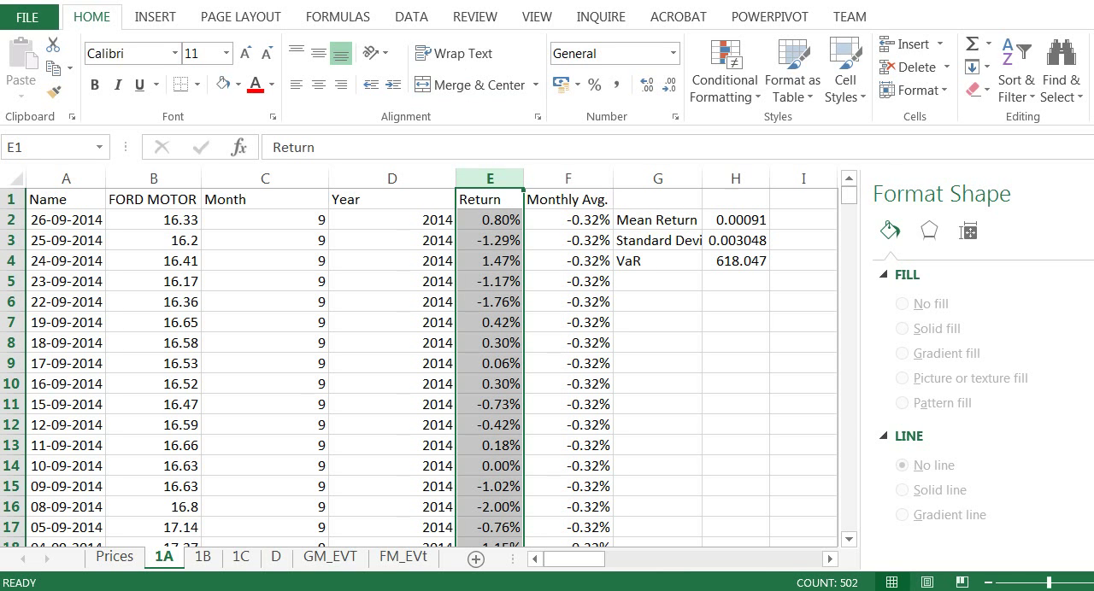
click(155, 17)
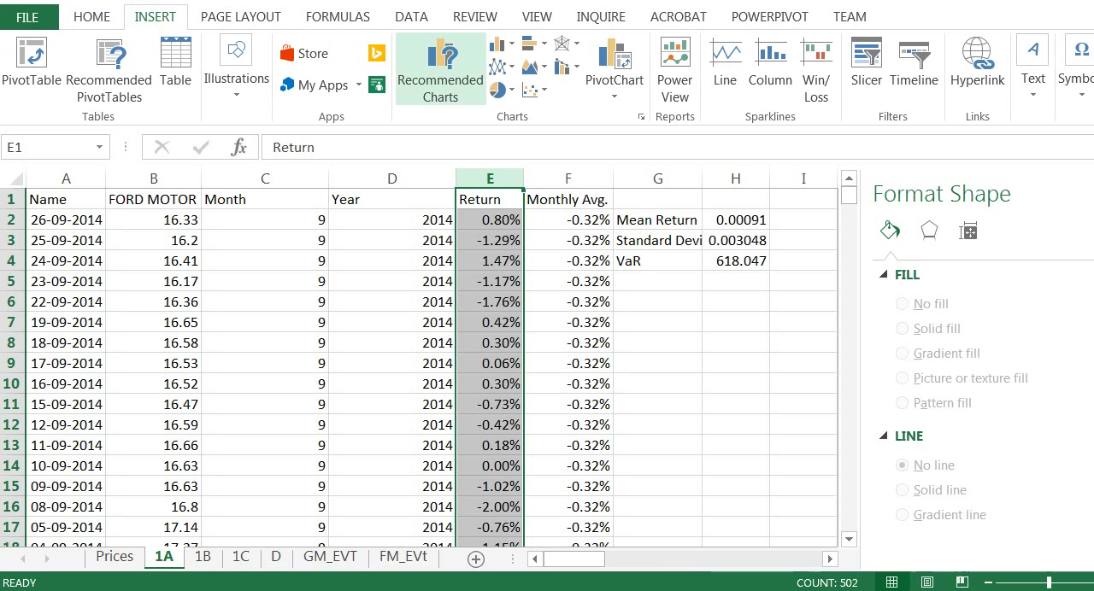
click(530, 89)
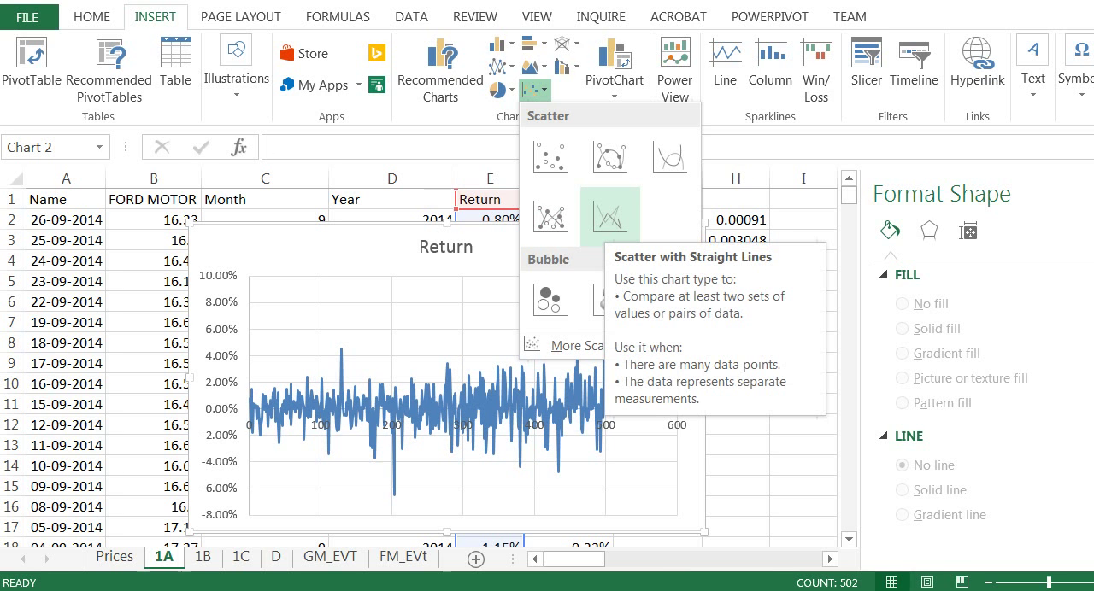
click(610, 217)
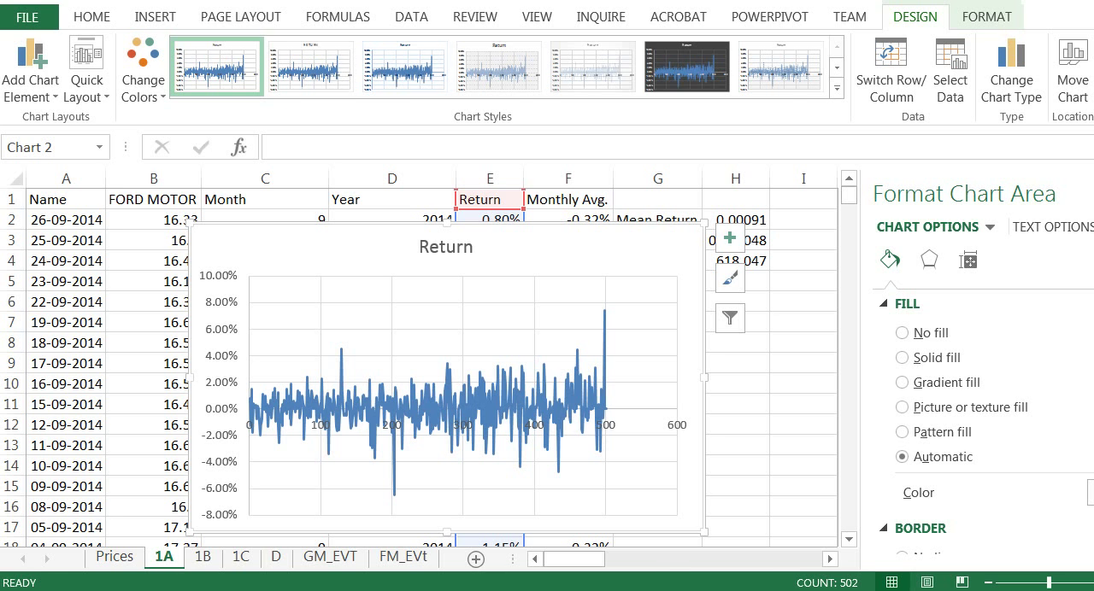
Step: Examine the positive and negative peaks of the daily returns in the chart
click(341, 423)
click(339, 390)
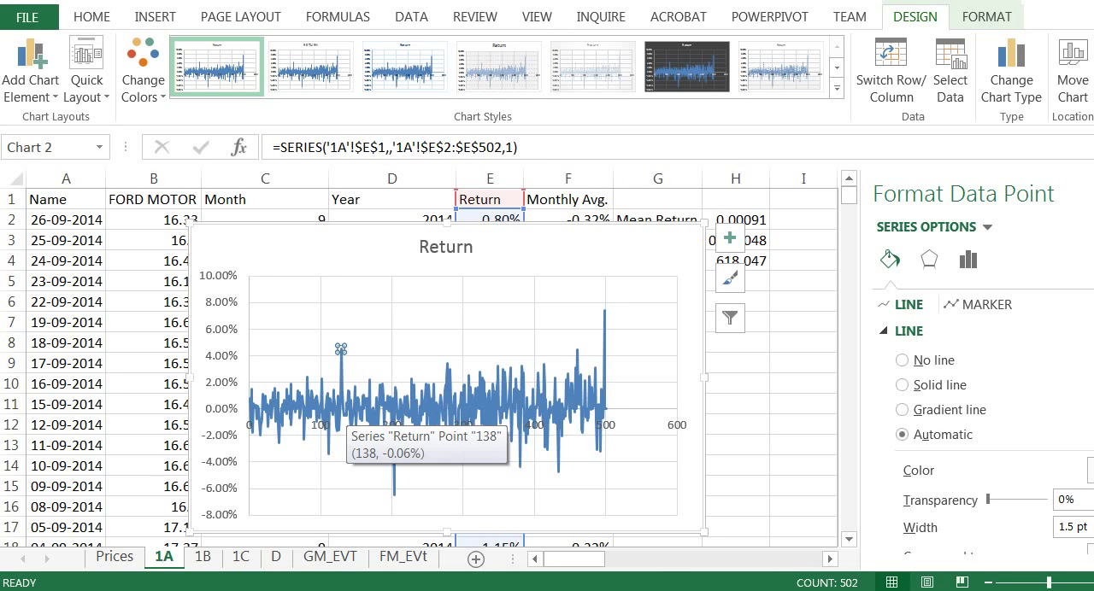
click(395, 459)
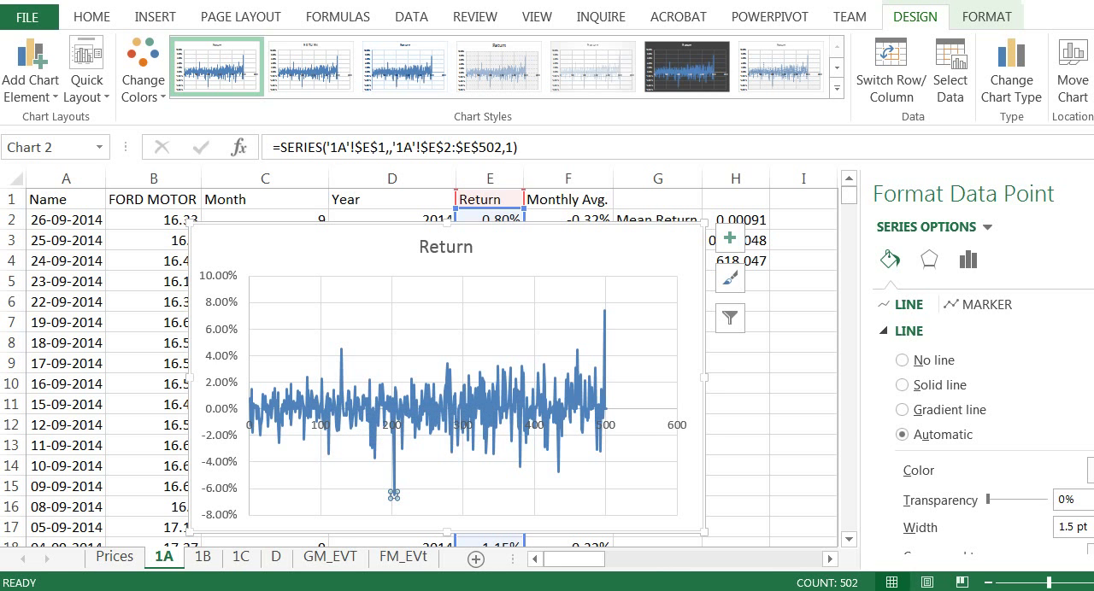
Step: Shift the chart's data range to the Monthly Avg. column (F) and inspect the individual monthly levels along the line
drag(523, 219, 612, 216)
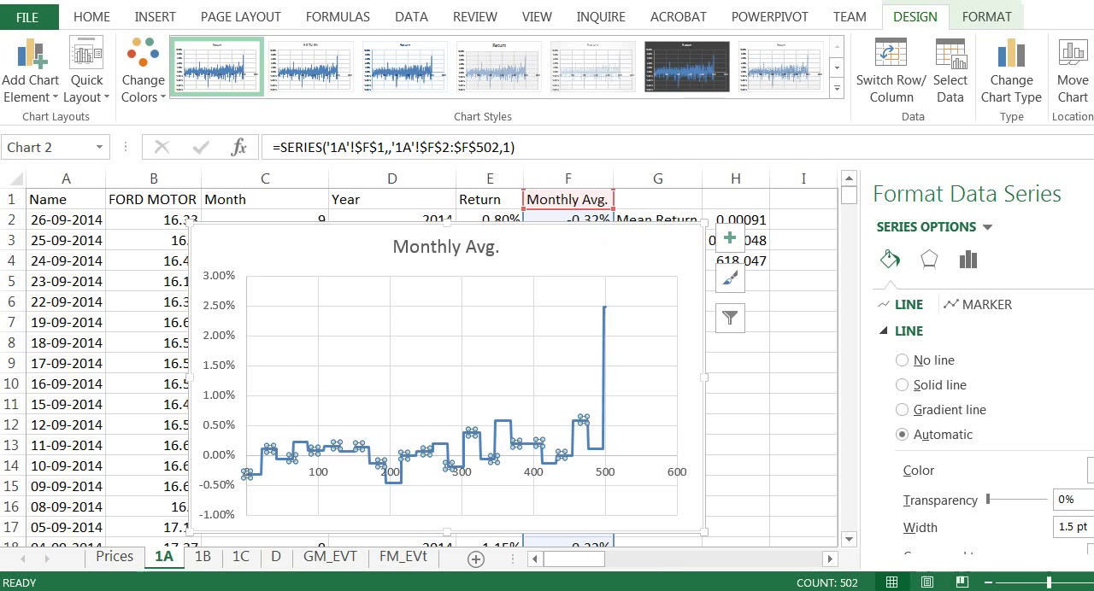
click(392, 481)
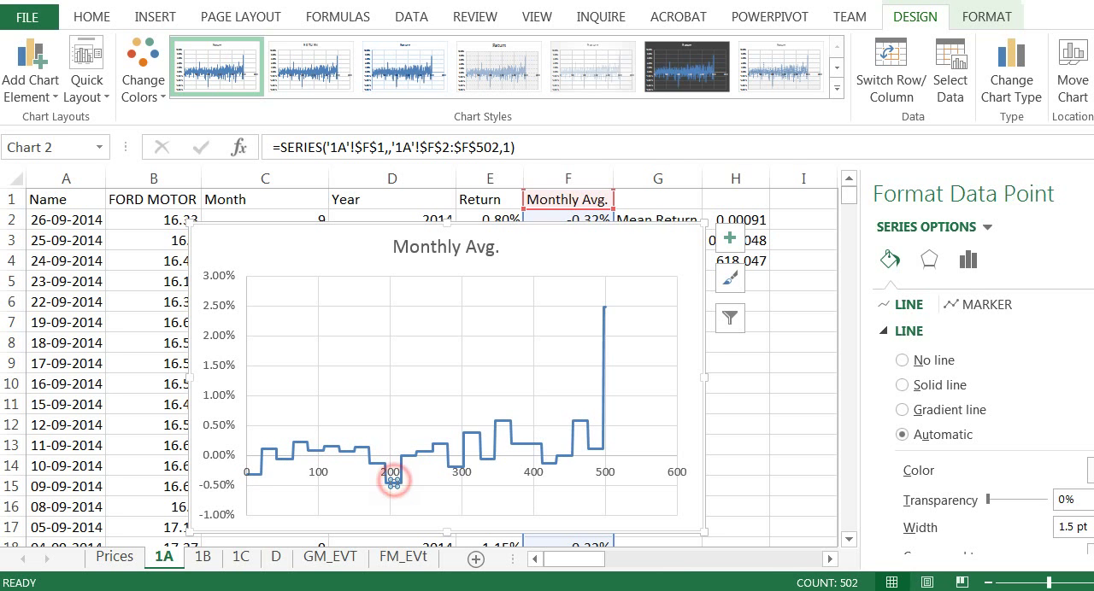
click(361, 447)
click(342, 452)
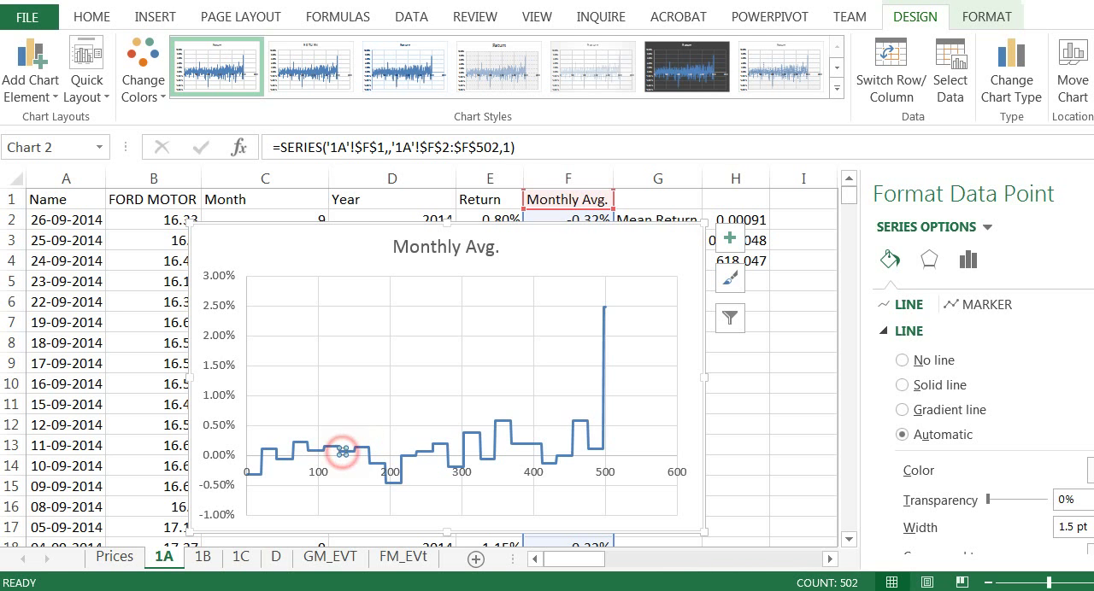
click(334, 445)
click(318, 448)
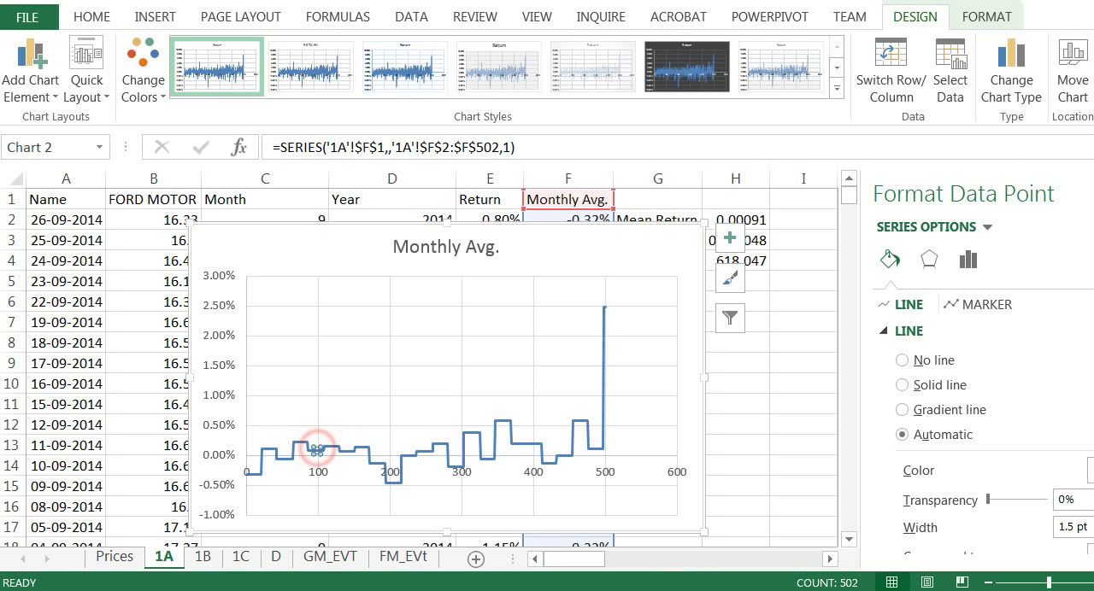
click(296, 441)
click(282, 459)
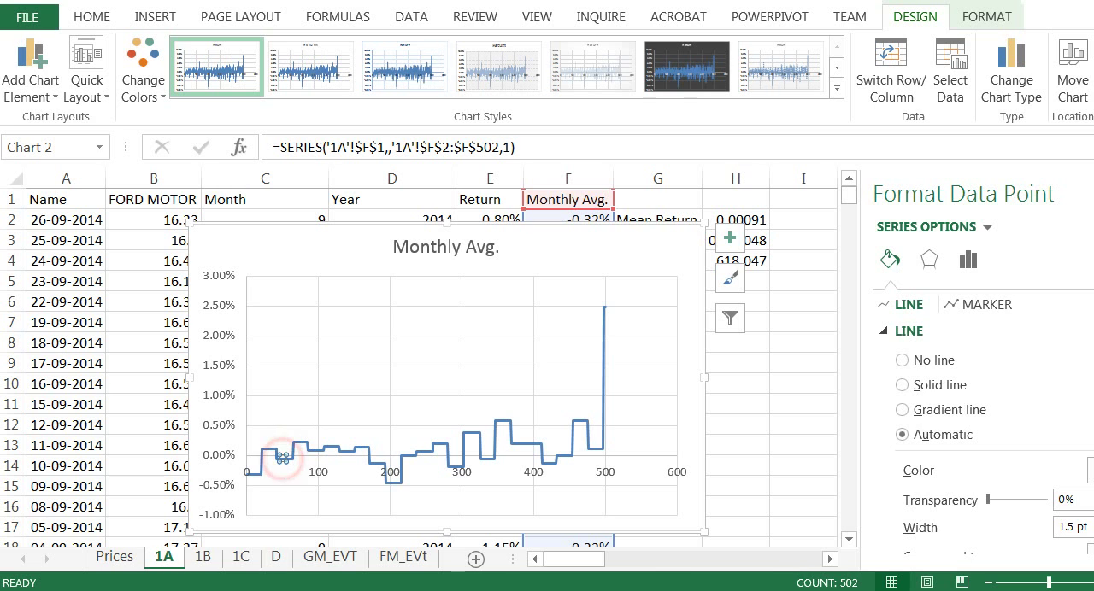
click(271, 445)
click(256, 470)
click(258, 463)
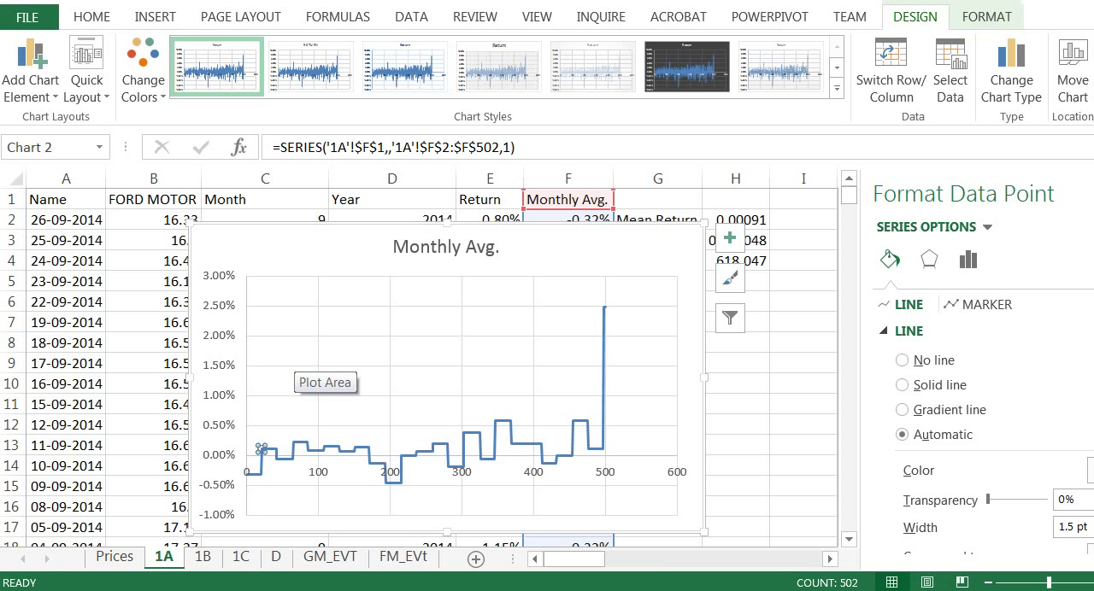
Step: Review the Month, Year and Return columns and the monthly average formula in F2
click(364, 199)
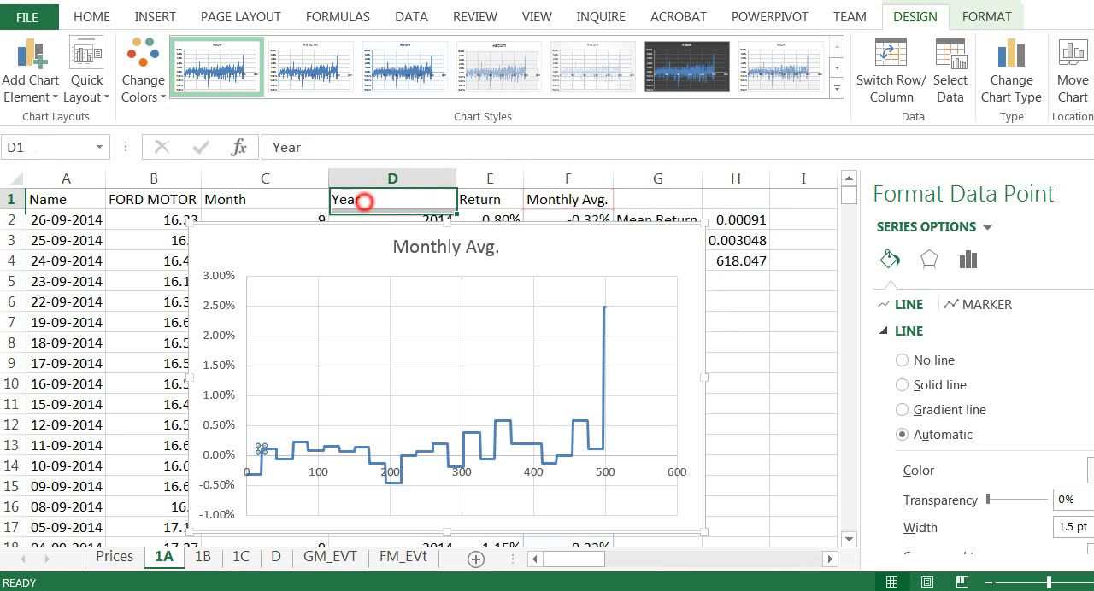
click(486, 199)
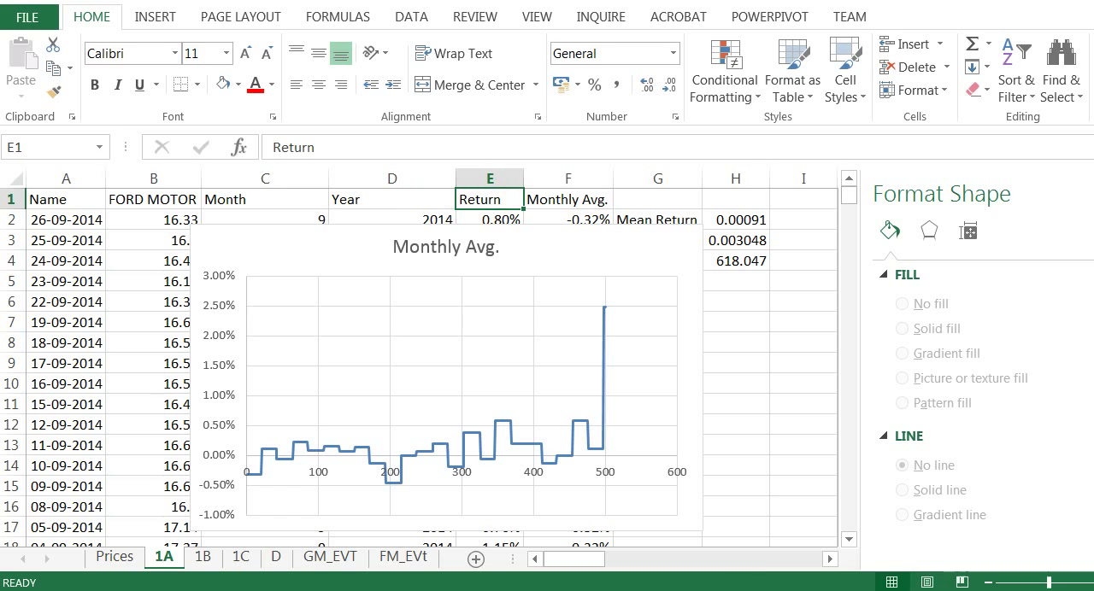
click(416, 199)
click(283, 203)
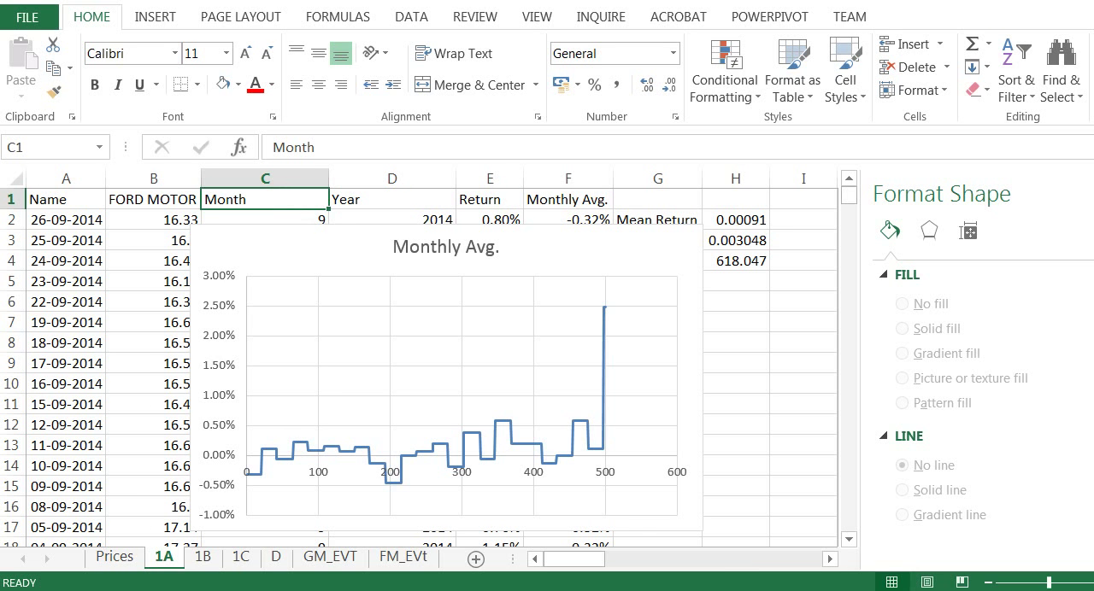
click(564, 220)
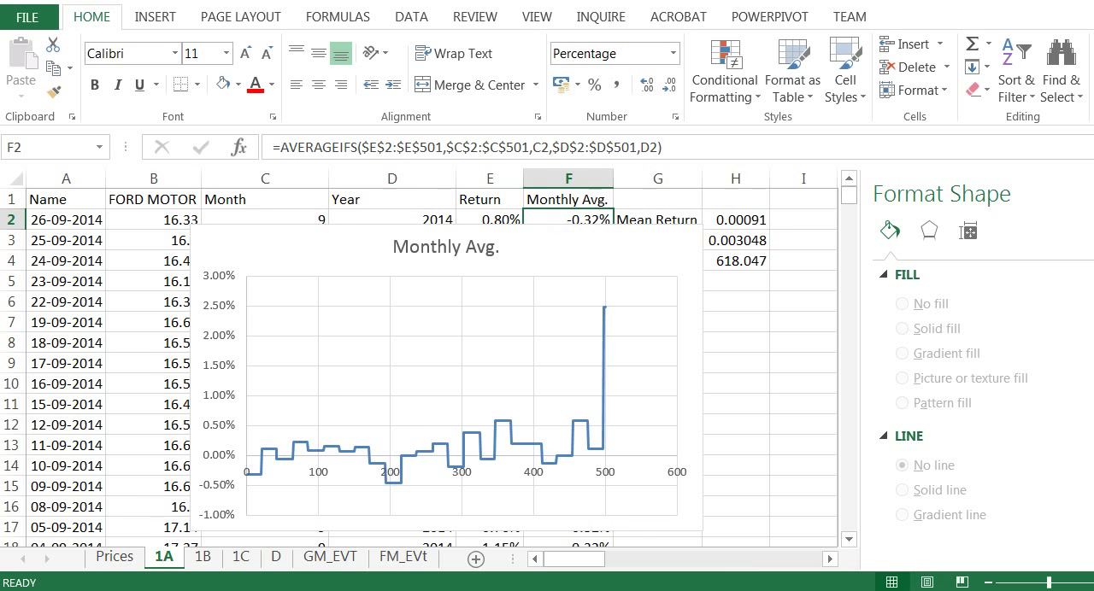
Step: Move the Monthly Avg. chart clear of the summary statistics, check the mean return formula in H2, and delete the chart
drag(655, 251, 549, 213)
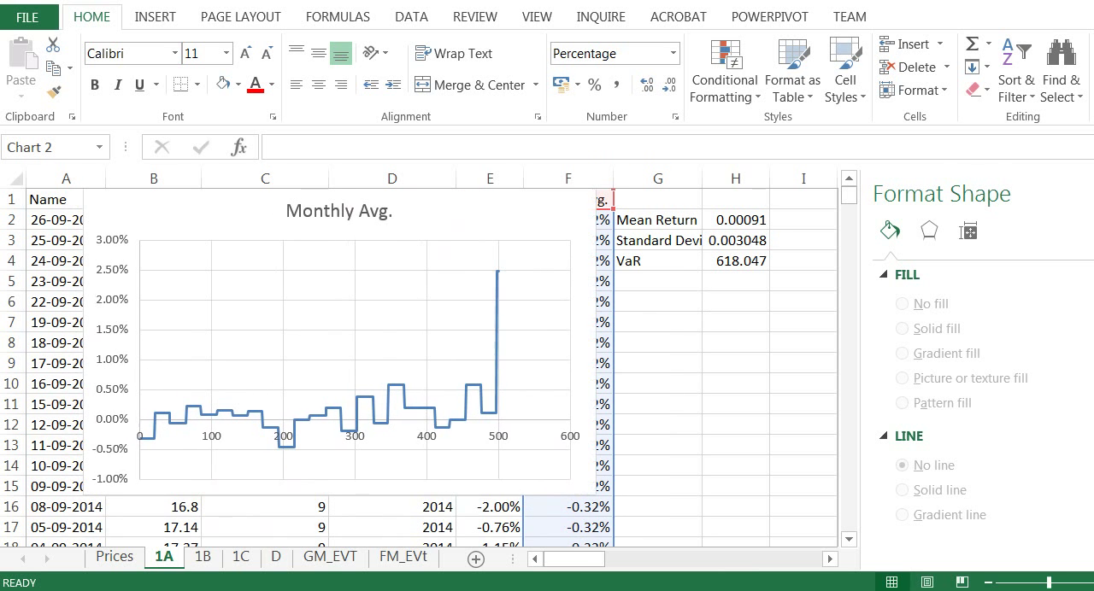
click(741, 219)
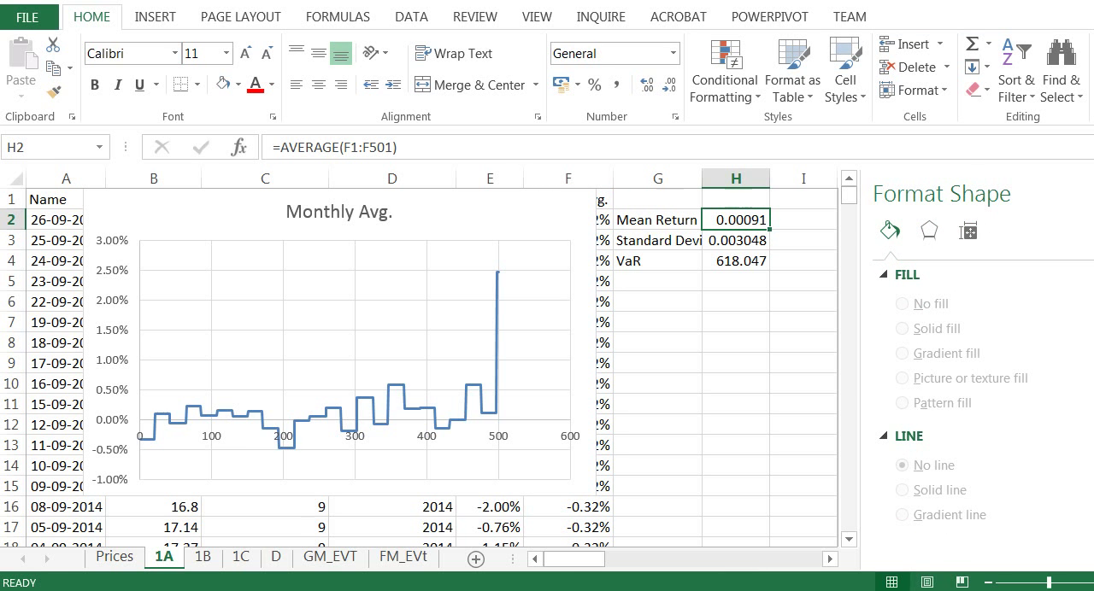
drag(554, 208, 624, 301)
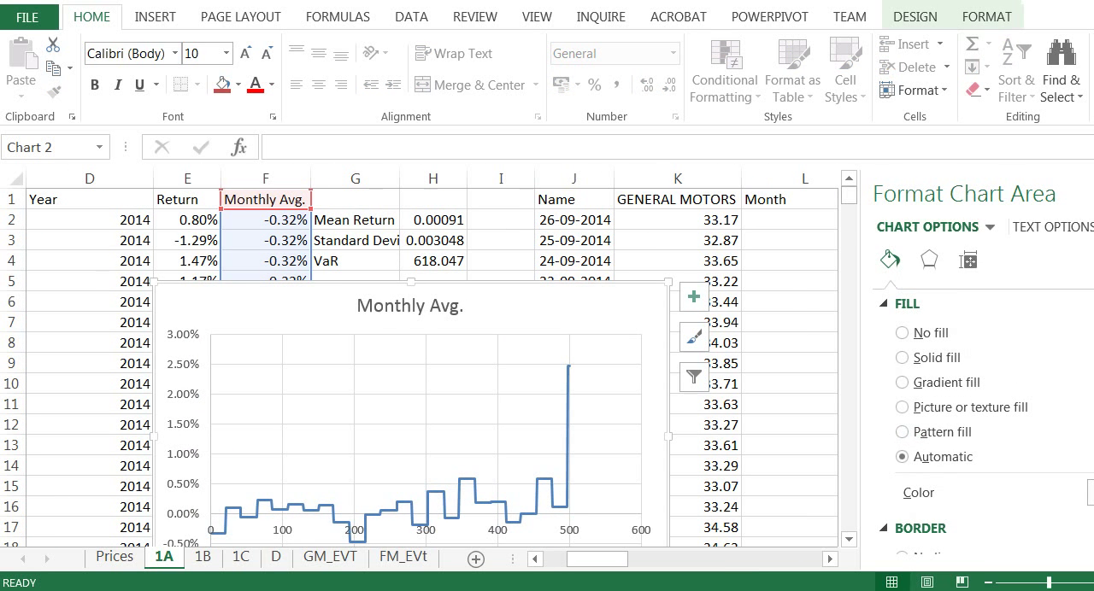
click(433, 220)
key(Delete)
click(574, 302)
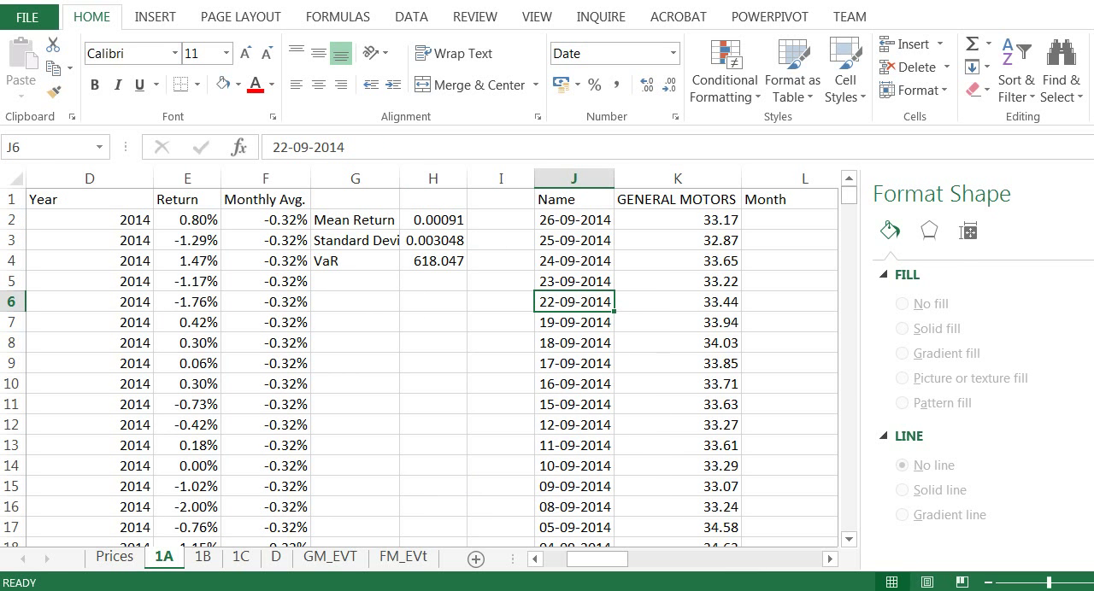
Step: Inspect the Ford Motor mean return, standard deviation and VaR formulas in H2 to H4
click(429, 219)
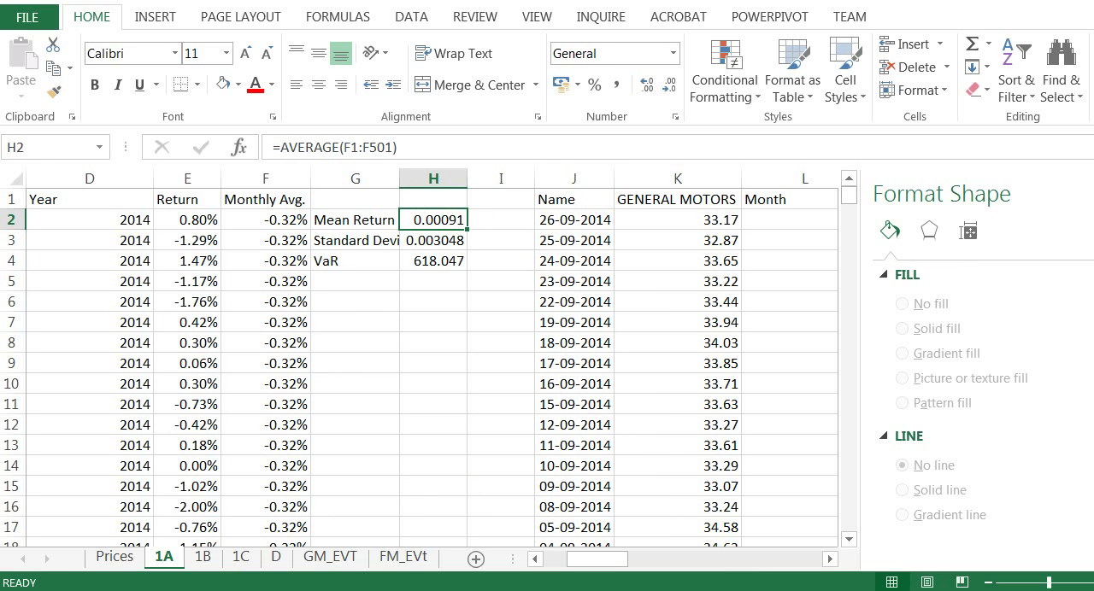
click(427, 239)
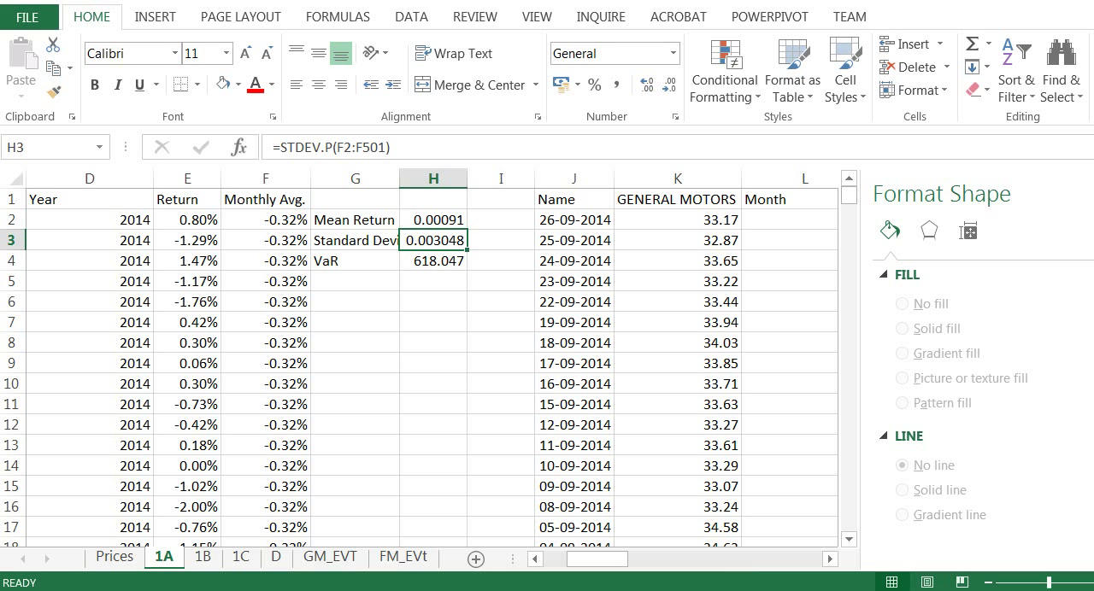
click(441, 264)
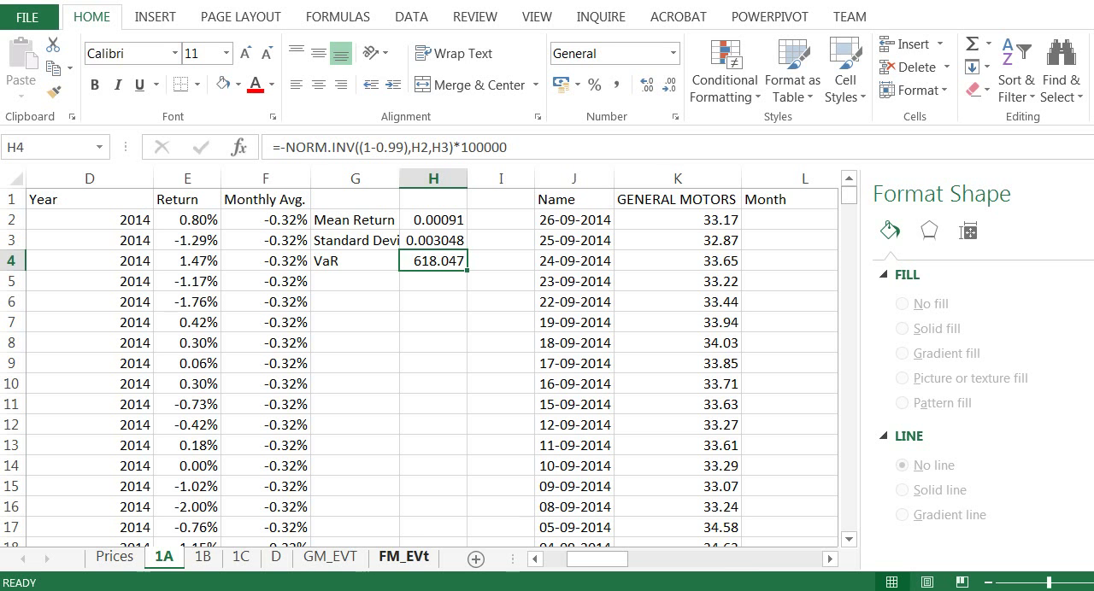
Step: Examine the NORM.INV portion and the 100000 multiplier of the Ford Motor VaR formula in H4
drag(453, 146, 286, 147)
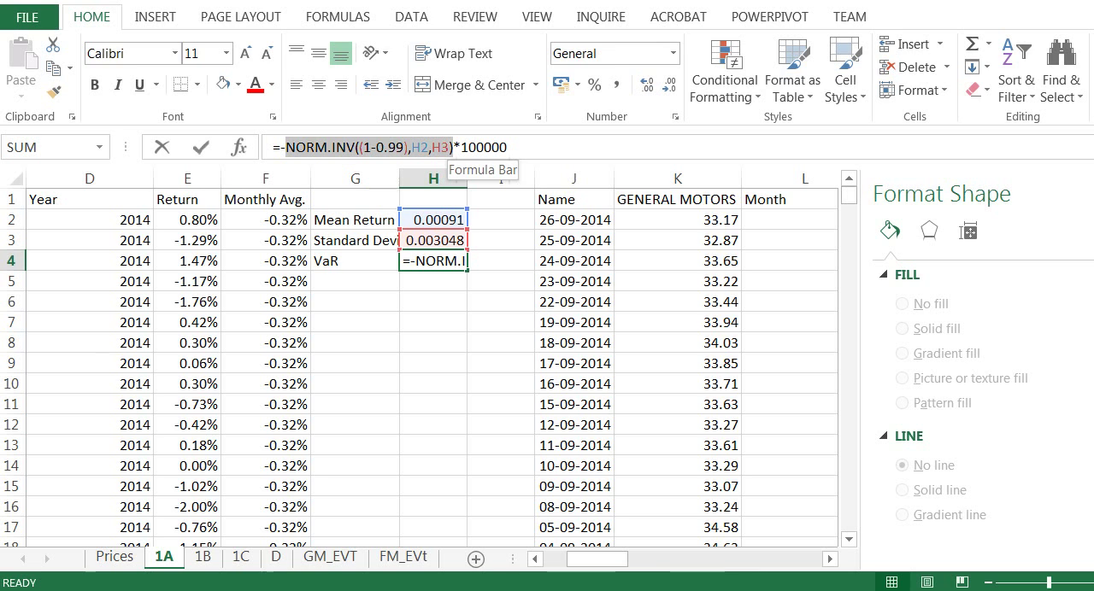
click(512, 149)
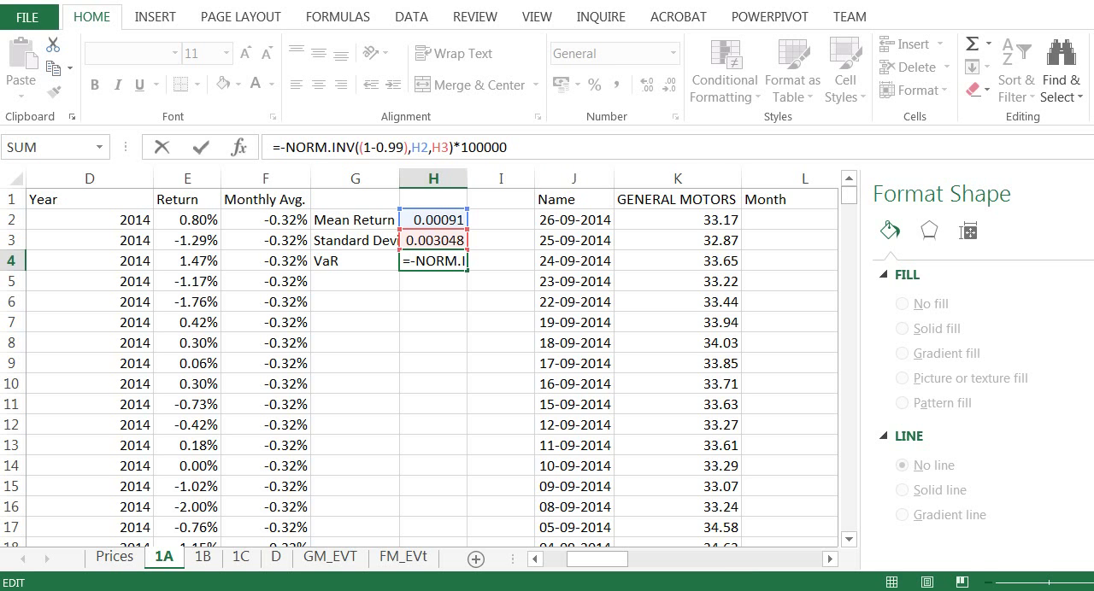
drag(506, 147, 469, 147)
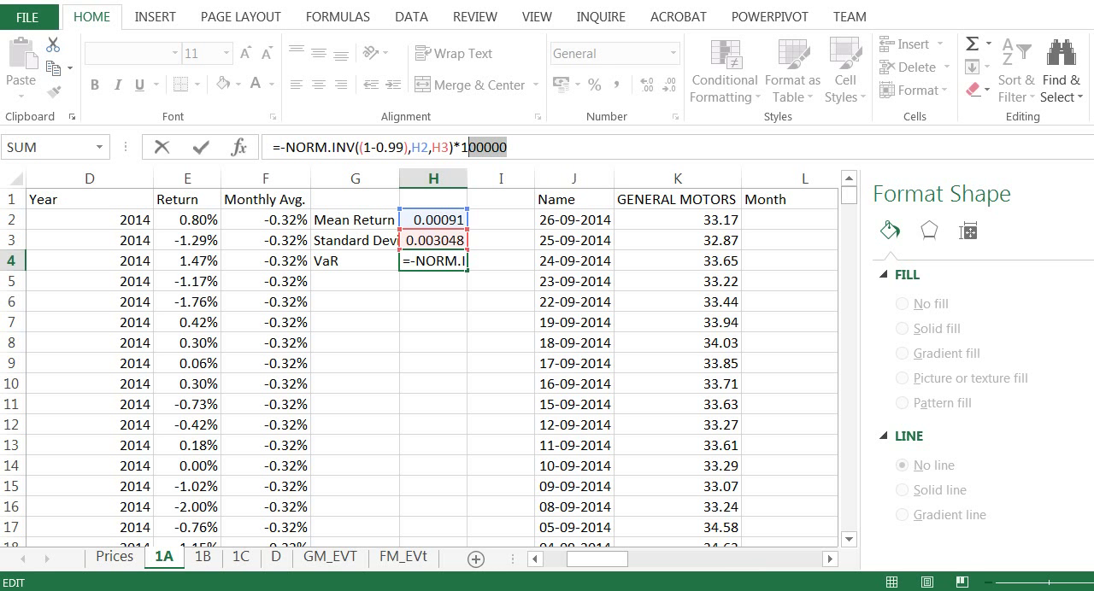
key(alt+Tab)
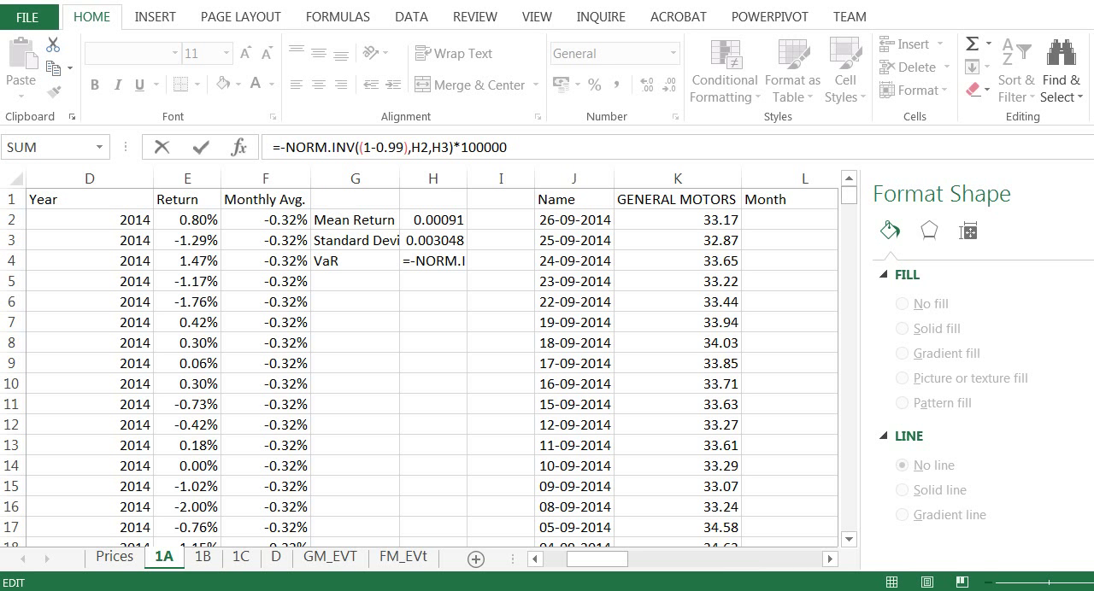
click(538, 148)
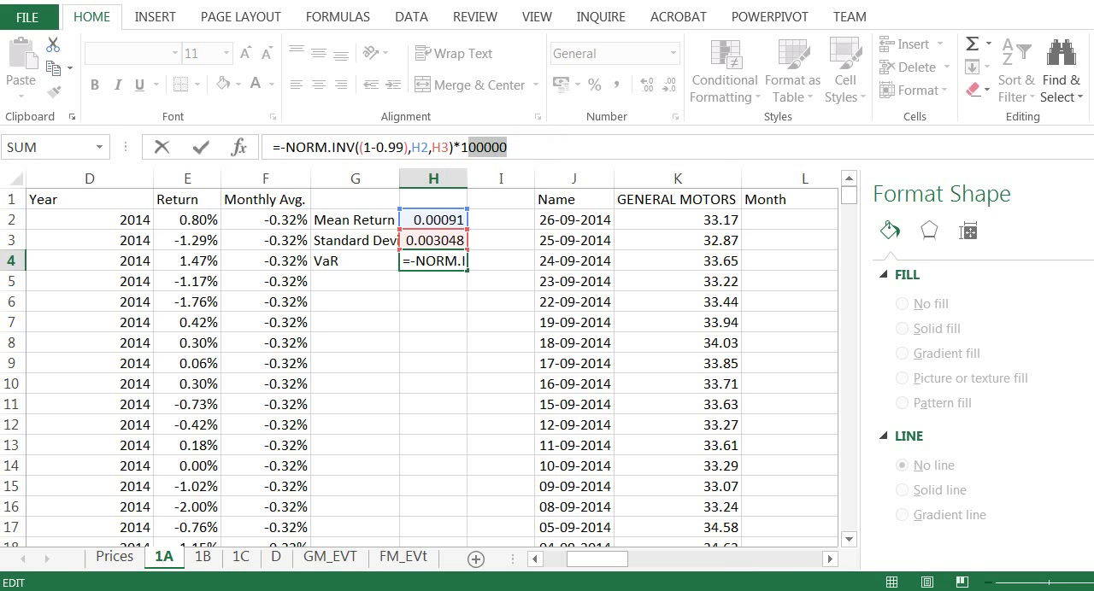
key(Return)
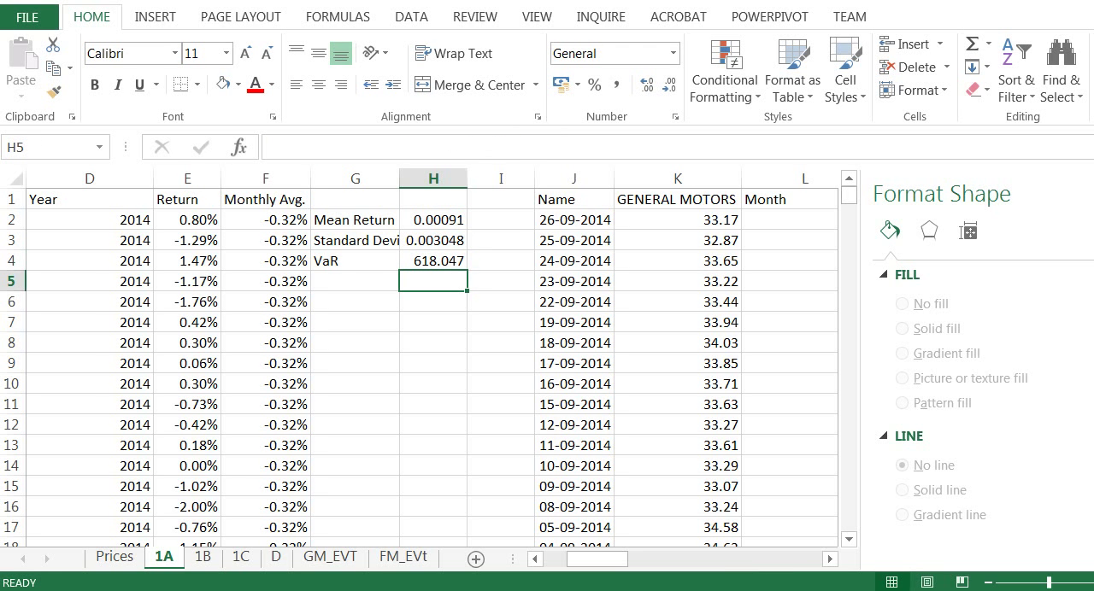
Step: Copy the NORM.INV((1-0.99),H2,H3) part of the H4 formula and enter it as a separate formula in H5
click(434, 260)
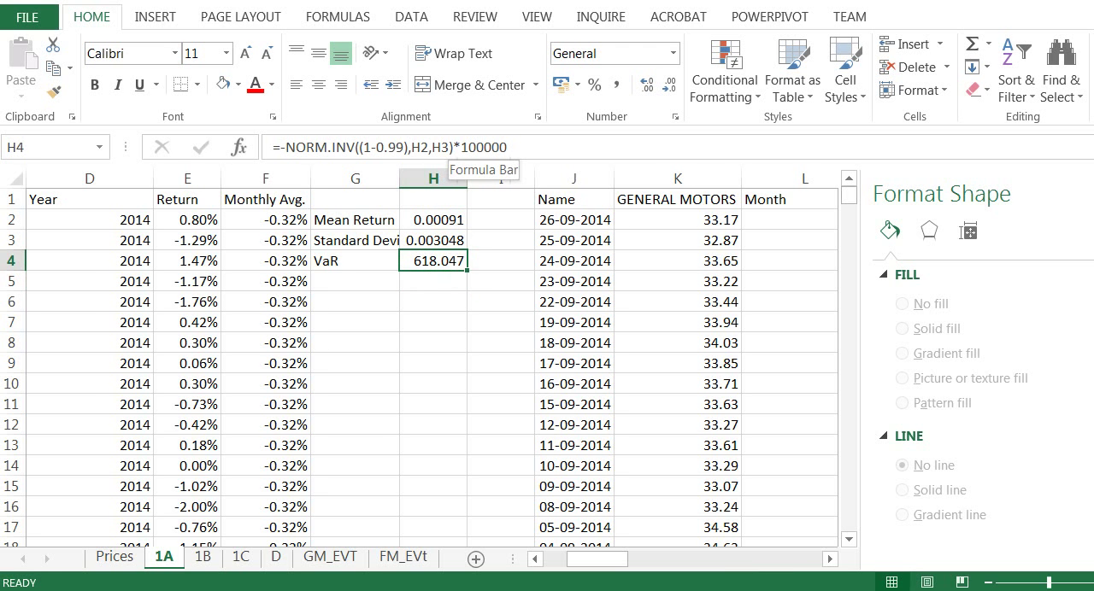
drag(453, 148, 286, 148)
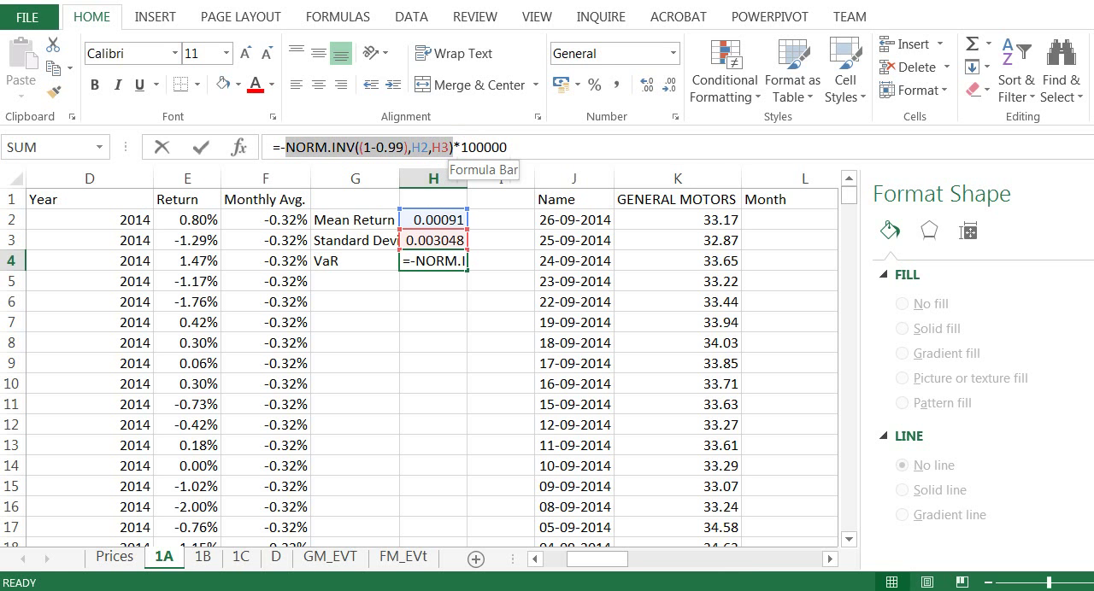
right_click(312, 147)
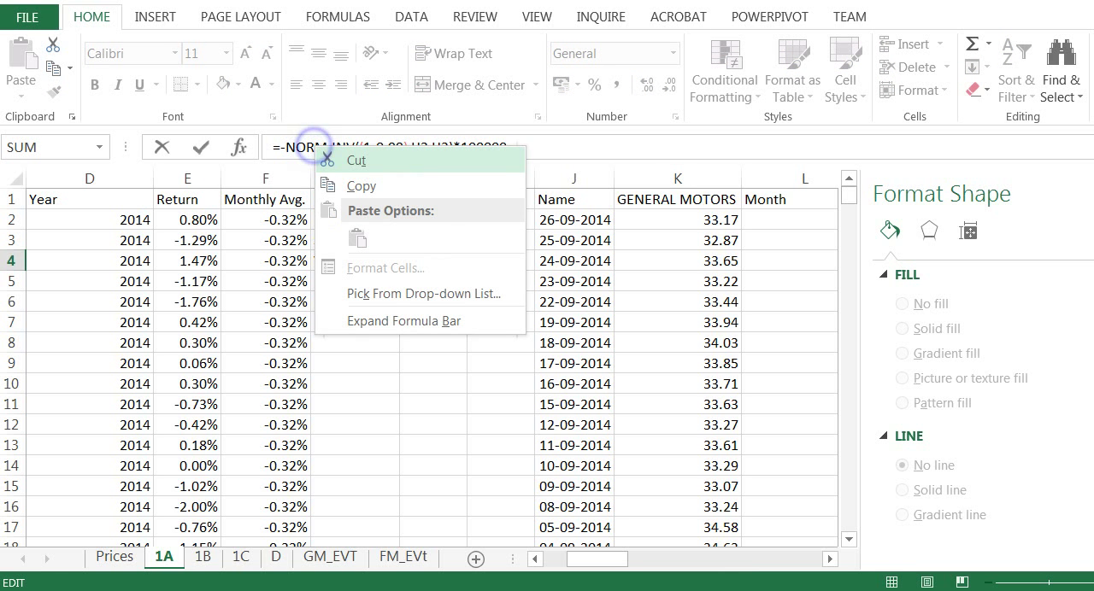
click(340, 179)
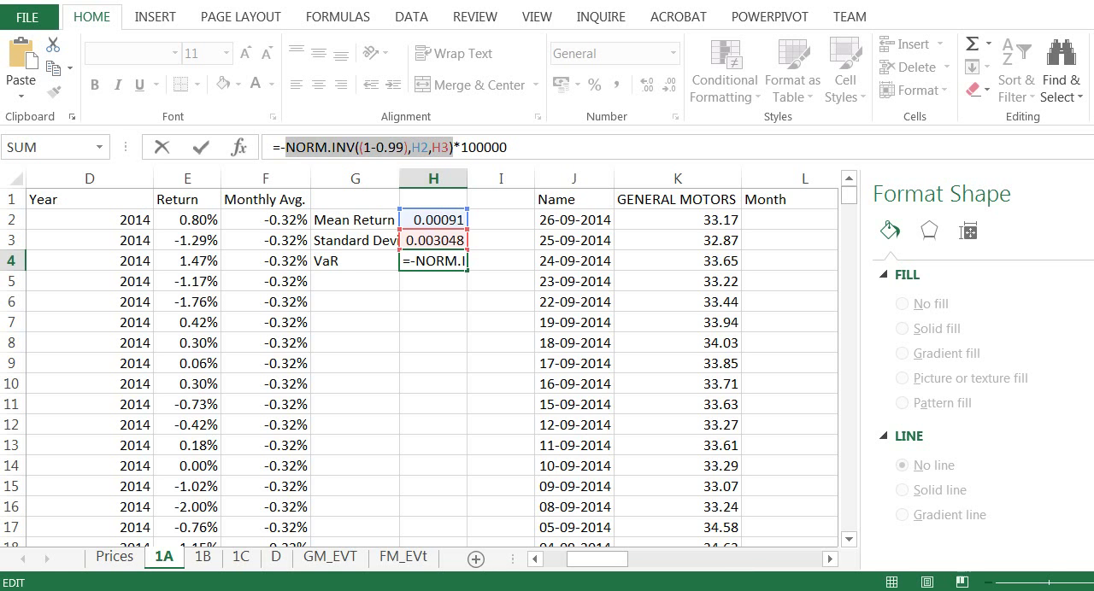
click(366, 299)
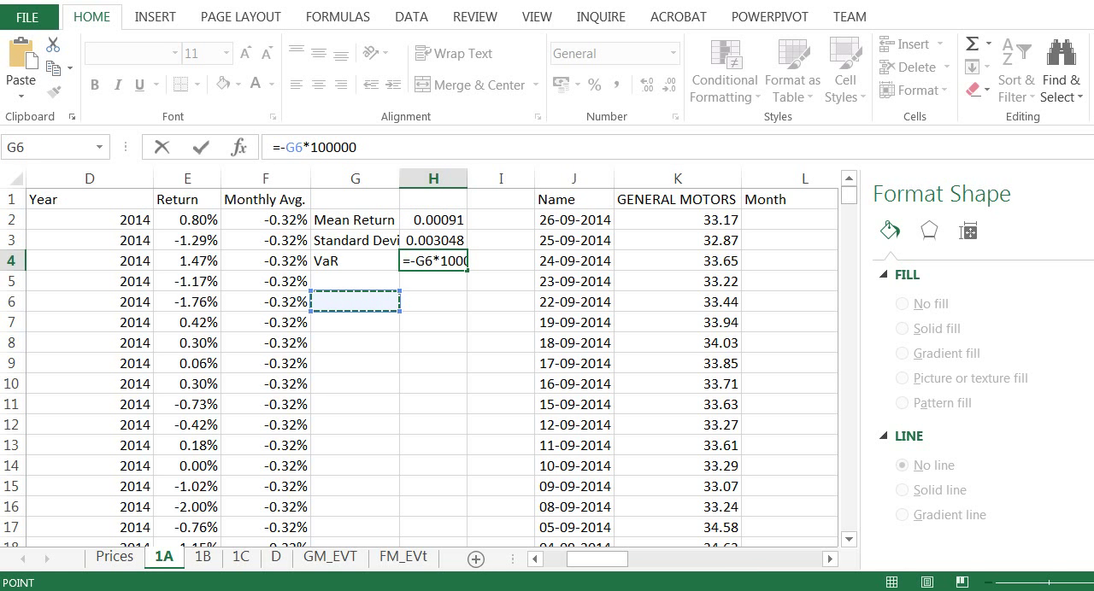
key(ctrl+z)
key(Return)
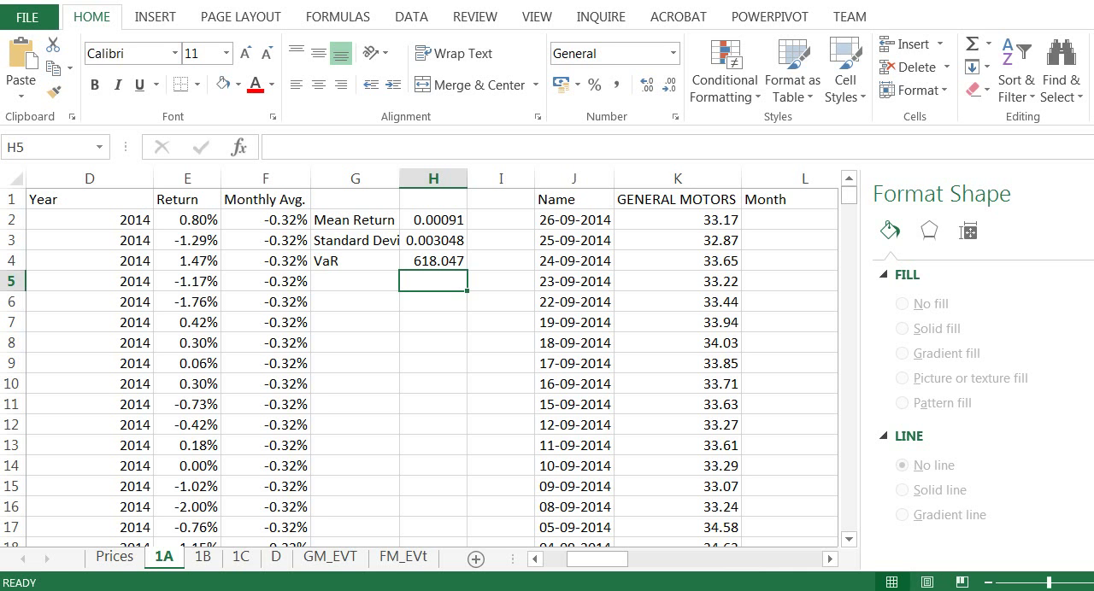
text(=)
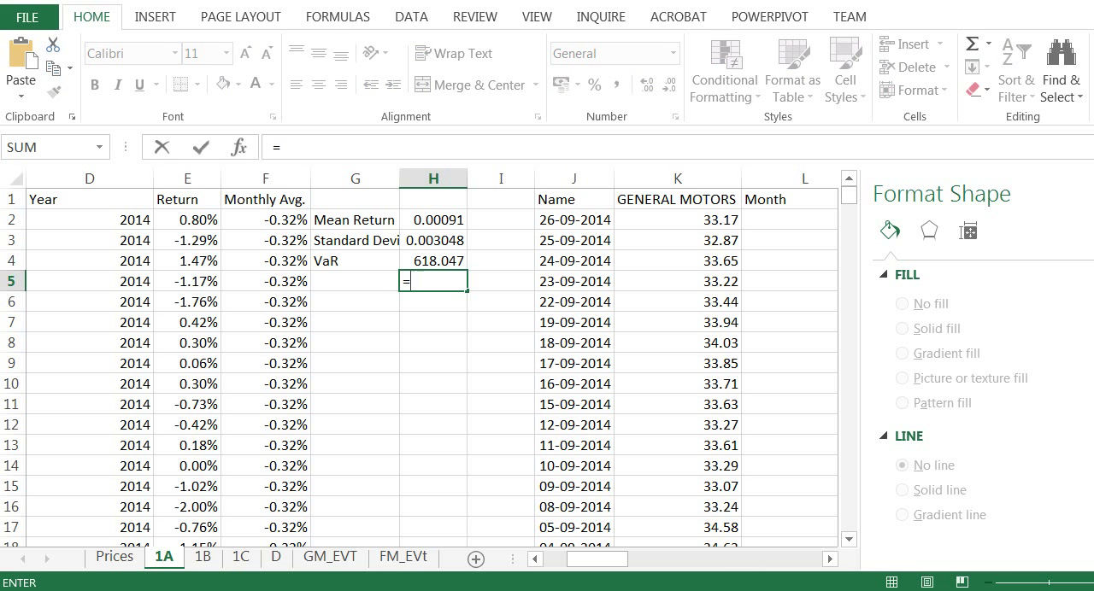
key(ctrl+v)
key(Return)
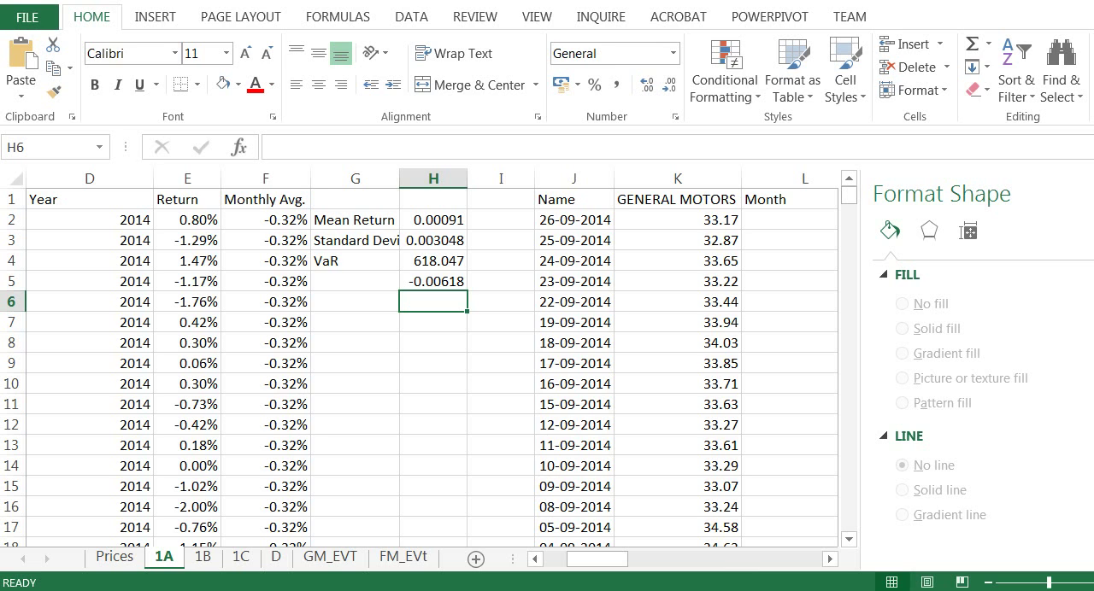
Step: Consult the investor assignment document, return to the workbook and examine the probability, mean and standard deviation arguments of NORM.INV in H5
click(428, 279)
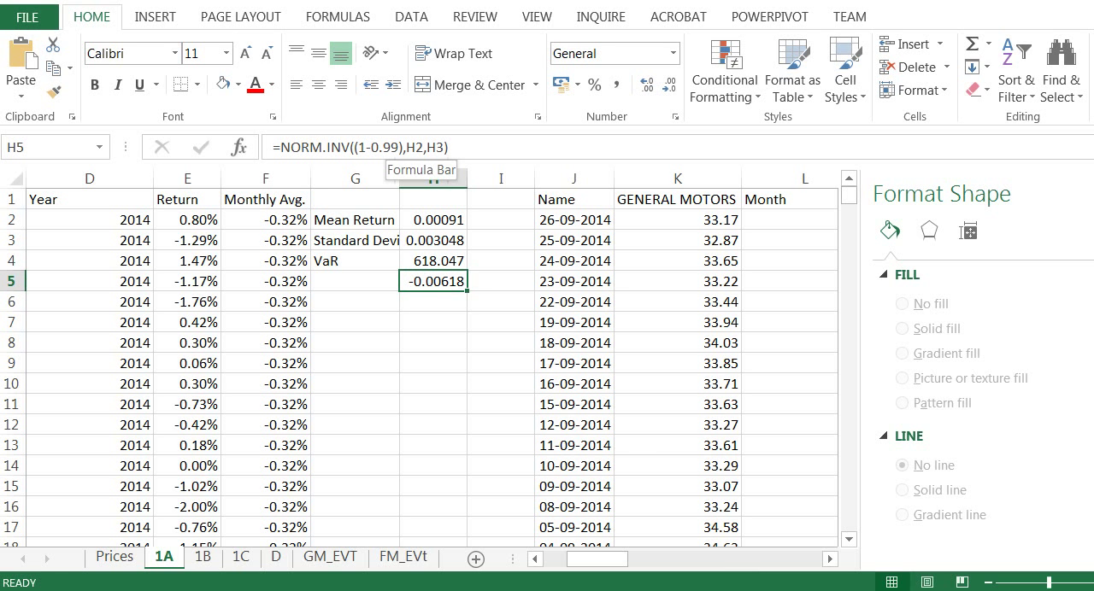
key(alt+Tab)
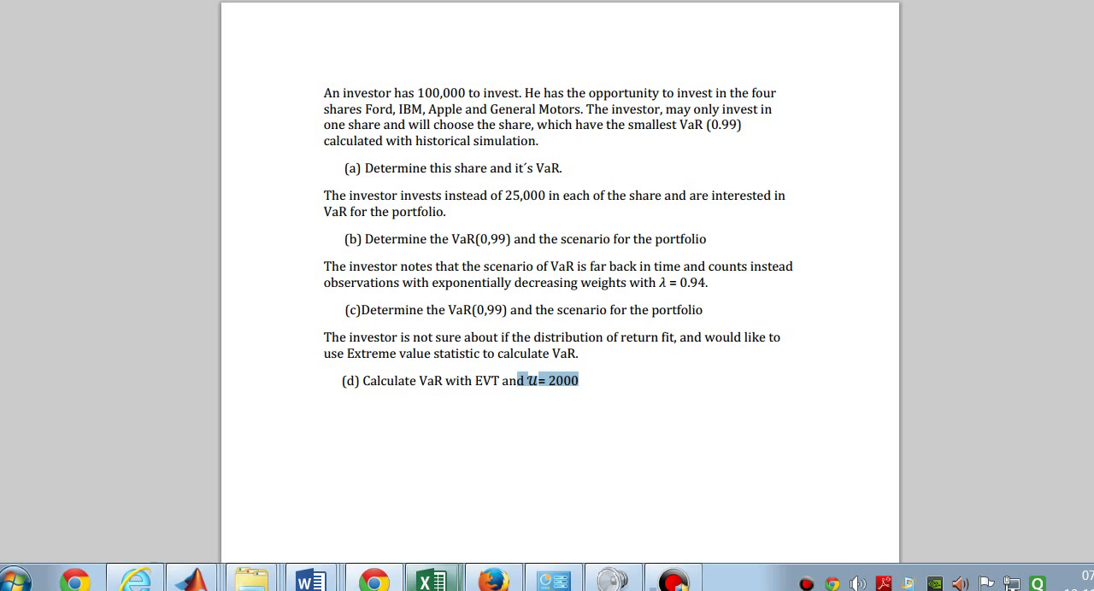
mouse_move(432, 580)
click(528, 493)
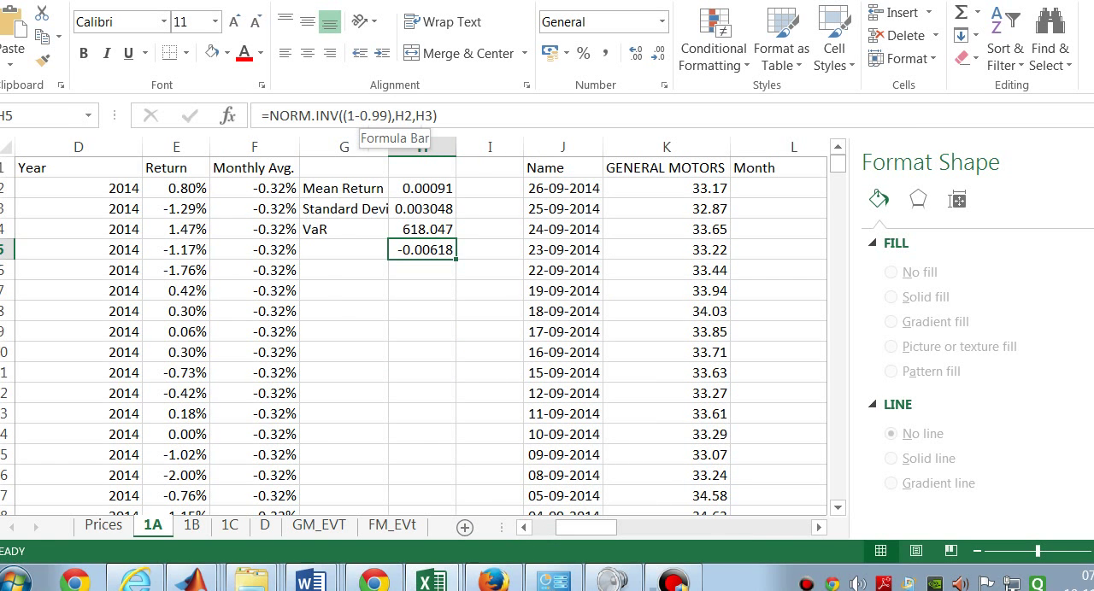
click(388, 115)
click(404, 116)
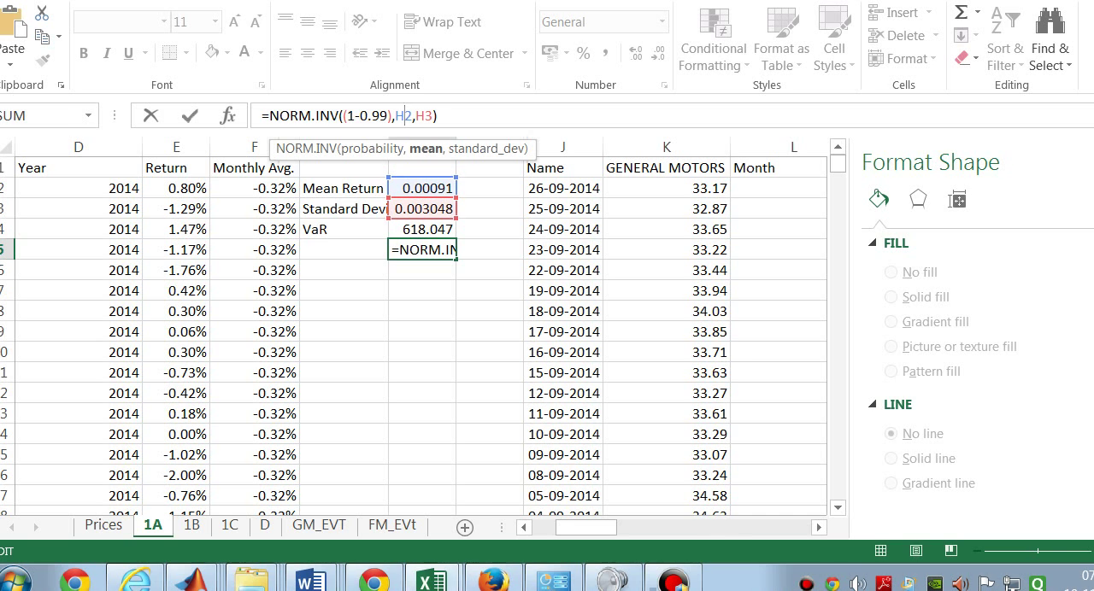
click(445, 251)
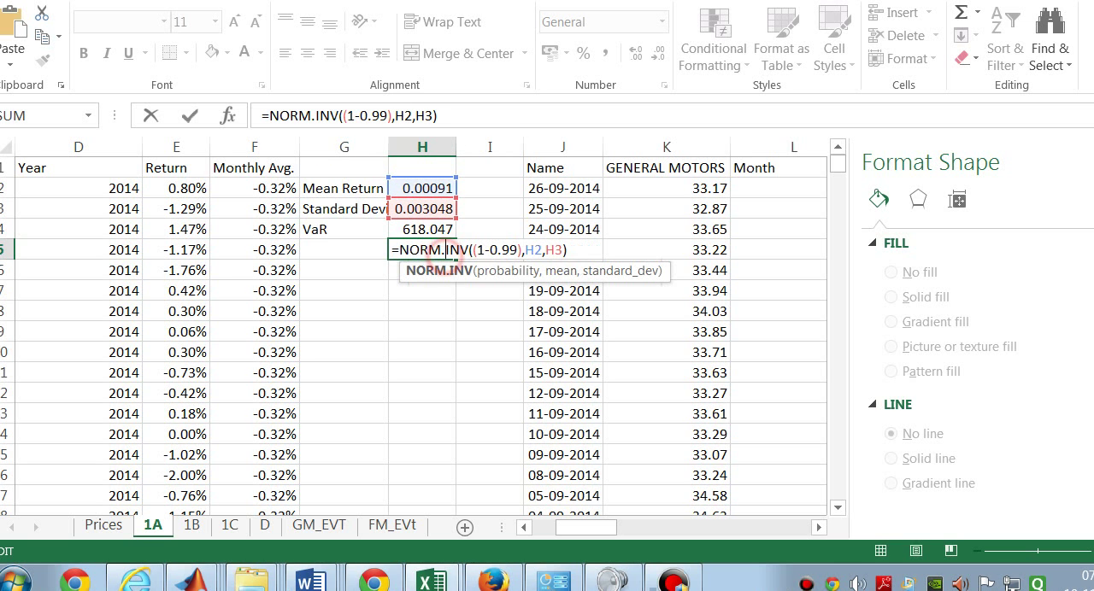
key(Return)
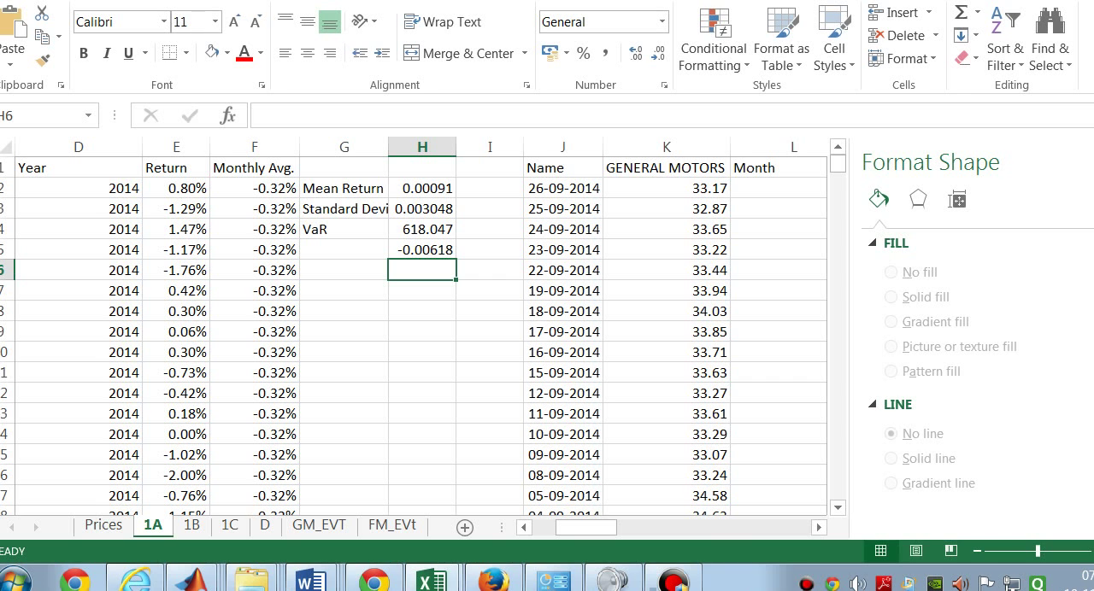
Step: Compare the VaR formula in H4 with the trial formula in H5 and clear H5
click(436, 229)
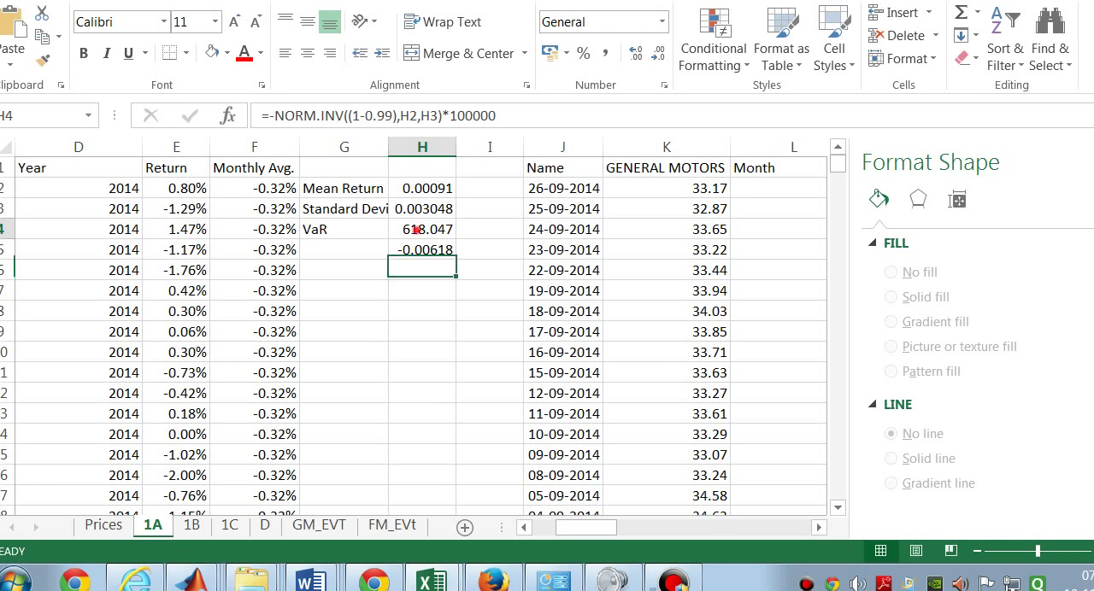
click(419, 253)
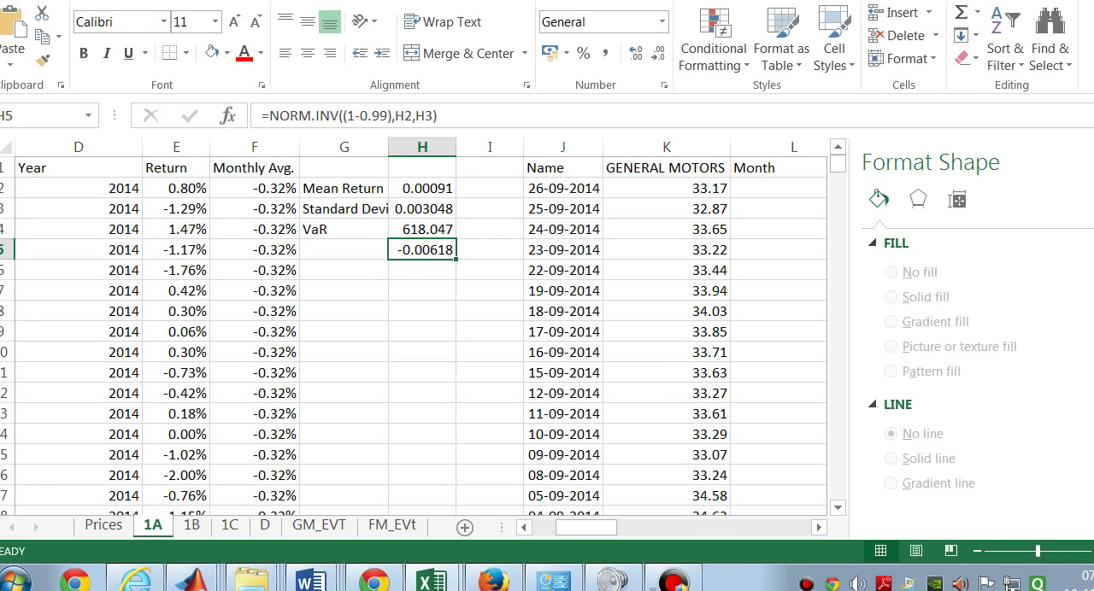
key(Delete)
Step: Look over the General Motors summary statistics on 1A and the VaR (equally weighted portfolio) row on sheet 1B
drag(587, 527, 602, 528)
drag(739, 527, 678, 527)
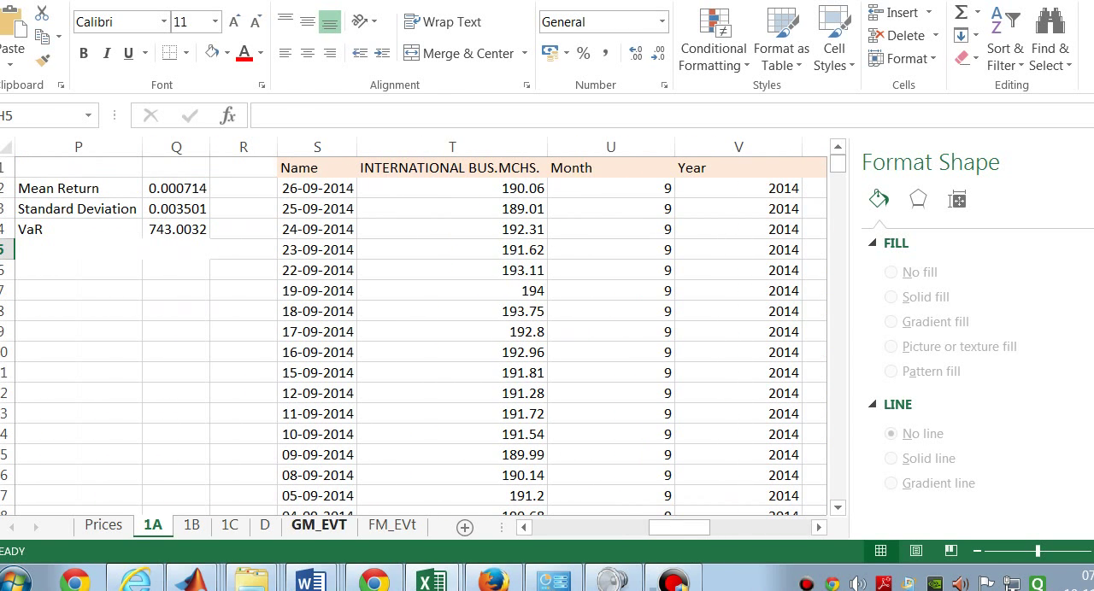
click(192, 525)
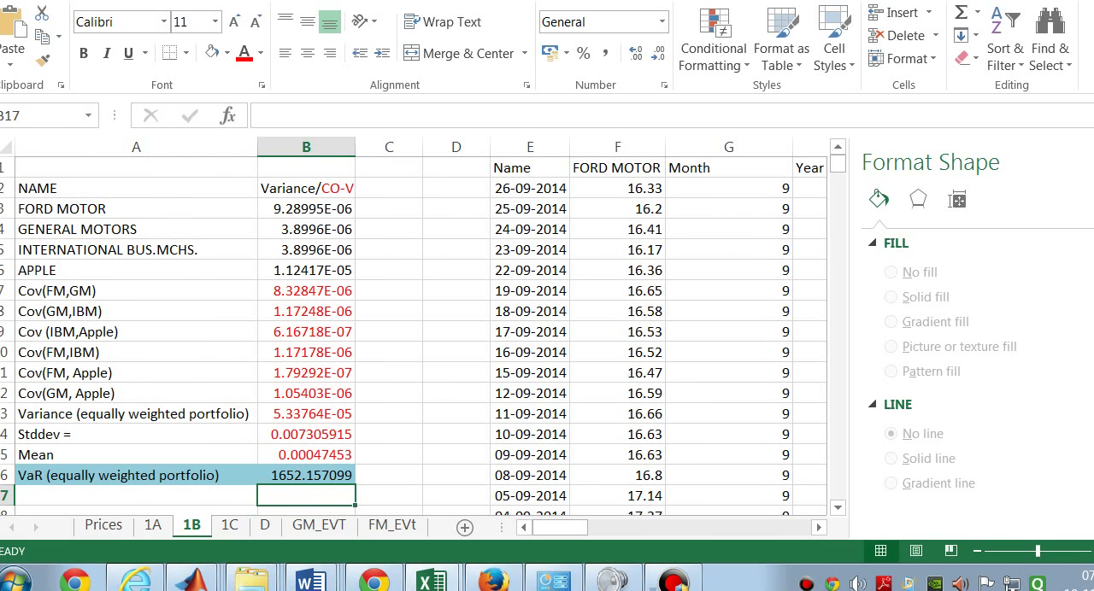
mouse_move(560, 527)
mouse_down()
mouse_move(783, 527)
mouse_move(561, 528)
mouse_up()
drag(26, 475, 333, 475)
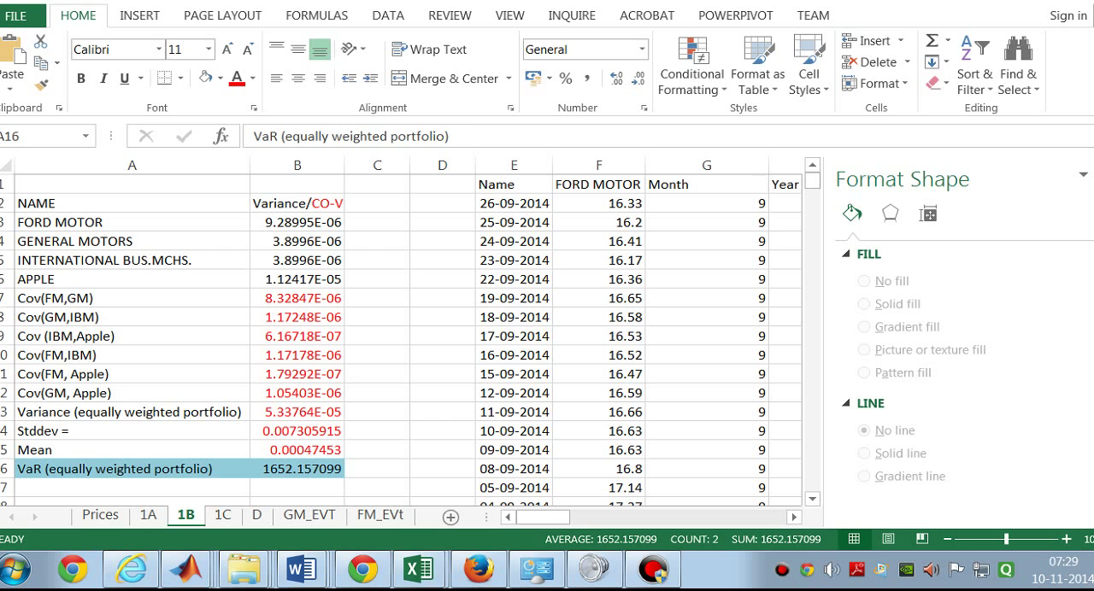
Step: Inspect the Ford Motor variance formula in B3 on sheet 1B
click(309, 223)
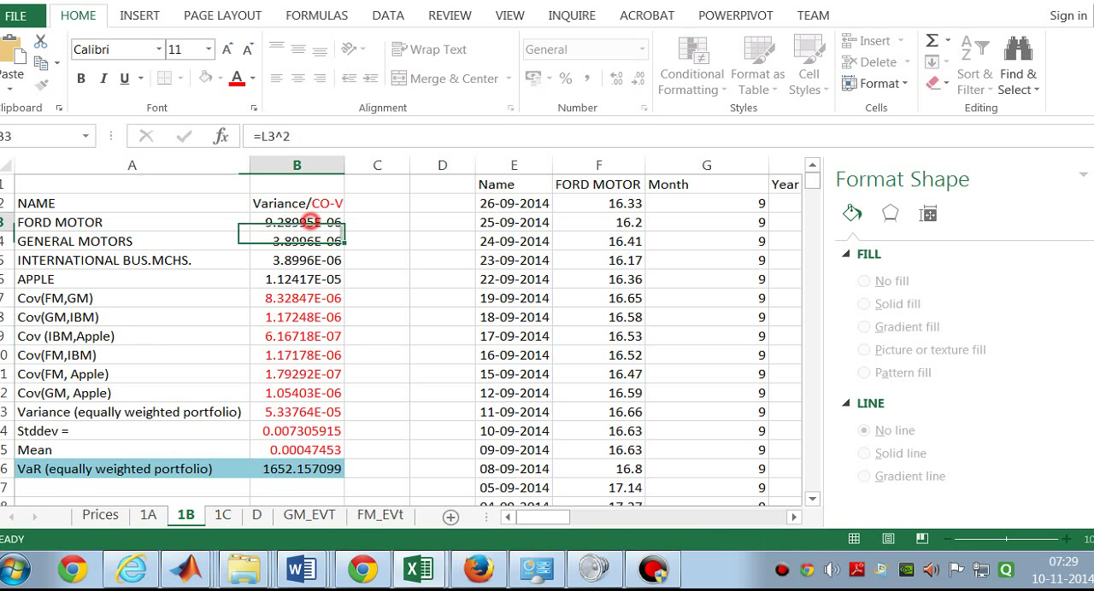
mouse_move(543, 517)
mouse_down()
mouse_move(557, 517)
mouse_move(542, 517)
mouse_up()
double_click(309, 222)
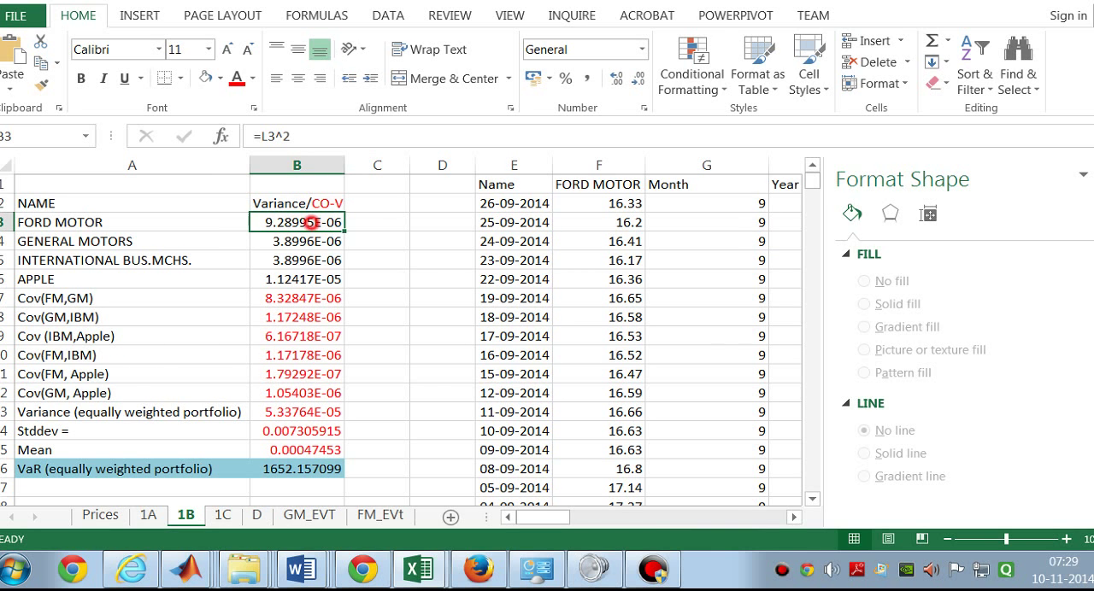
mouse_move(544, 517)
mouse_down()
mouse_move(580, 517)
mouse_move(542, 517)
mouse_up()
key(Return)
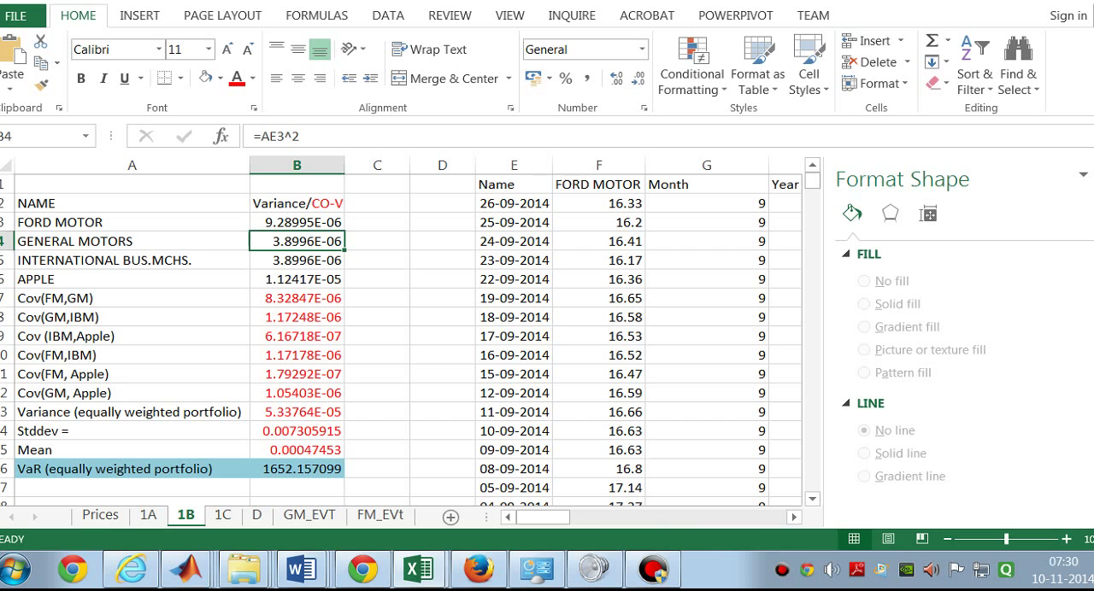
click(18, 297)
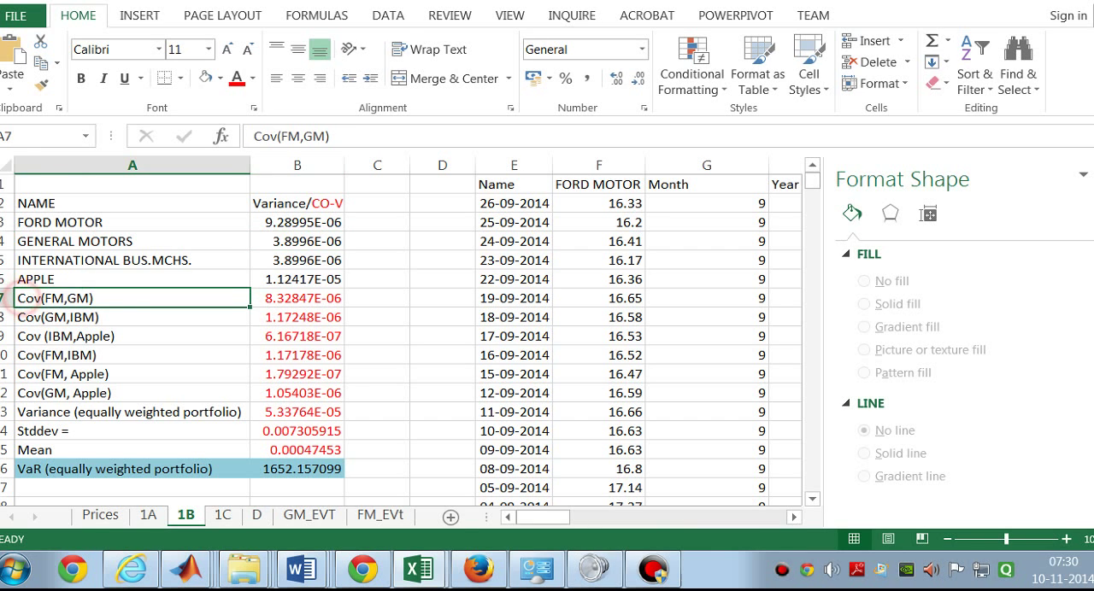
double_click(17, 297)
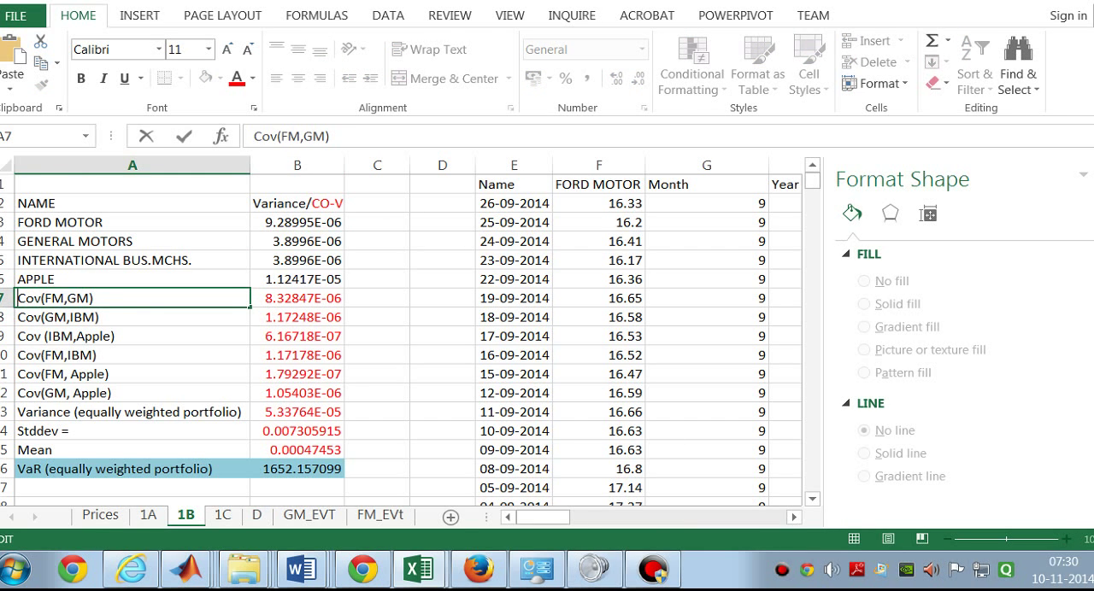
text(1*)
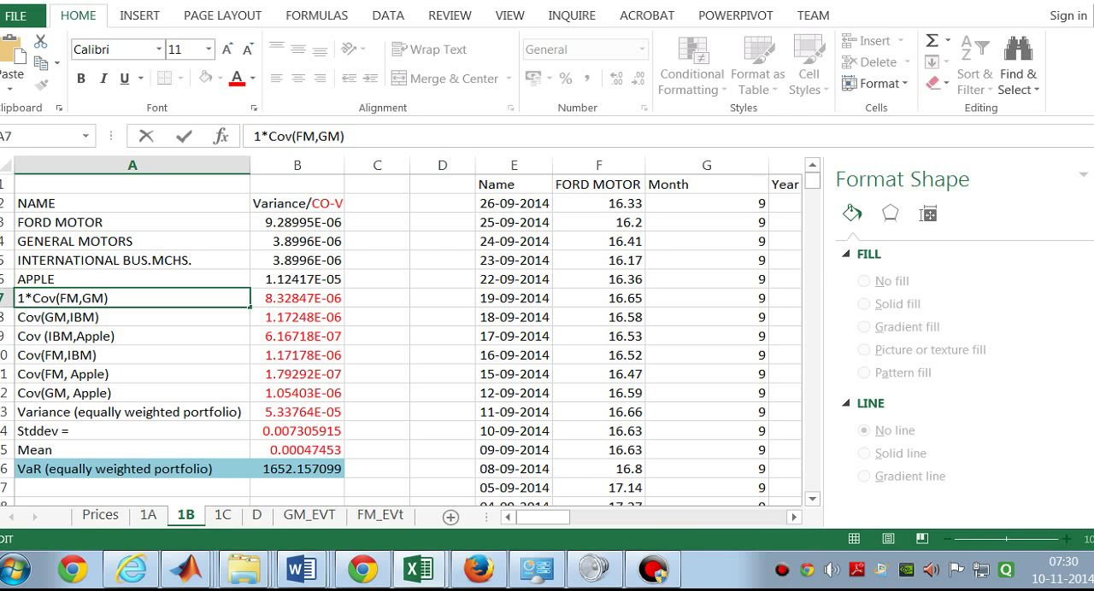
text(1)
key(BackSpace)
key(BackSpace)
key(BackSpace)
click(401, 387)
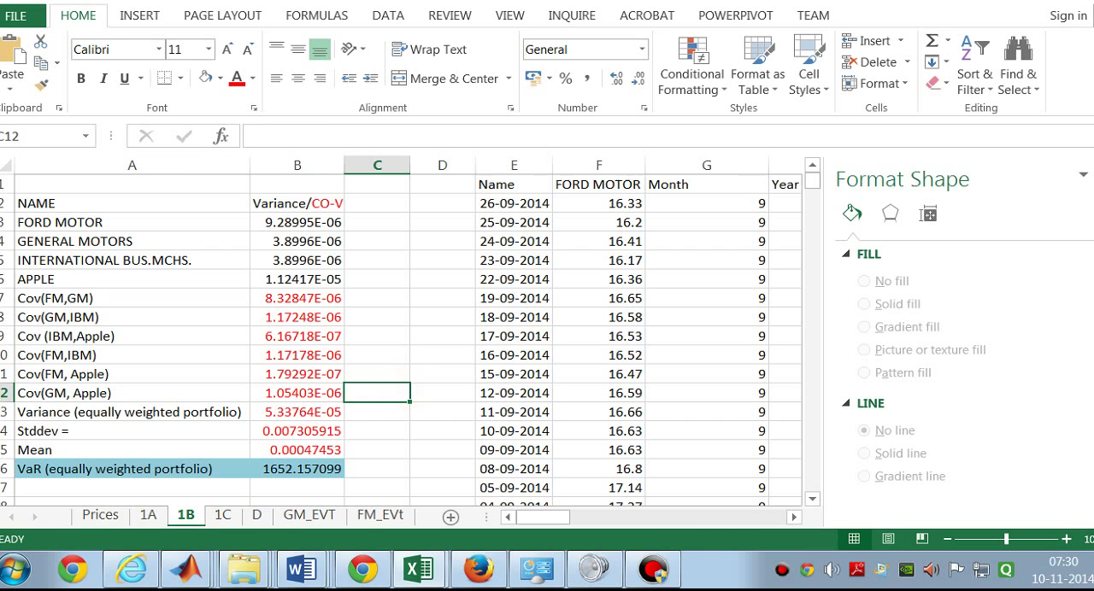
Step: Inspect the equally weighted portfolio's VaR, mean, standard deviation and variance formulas in B16 up to B13
click(308, 466)
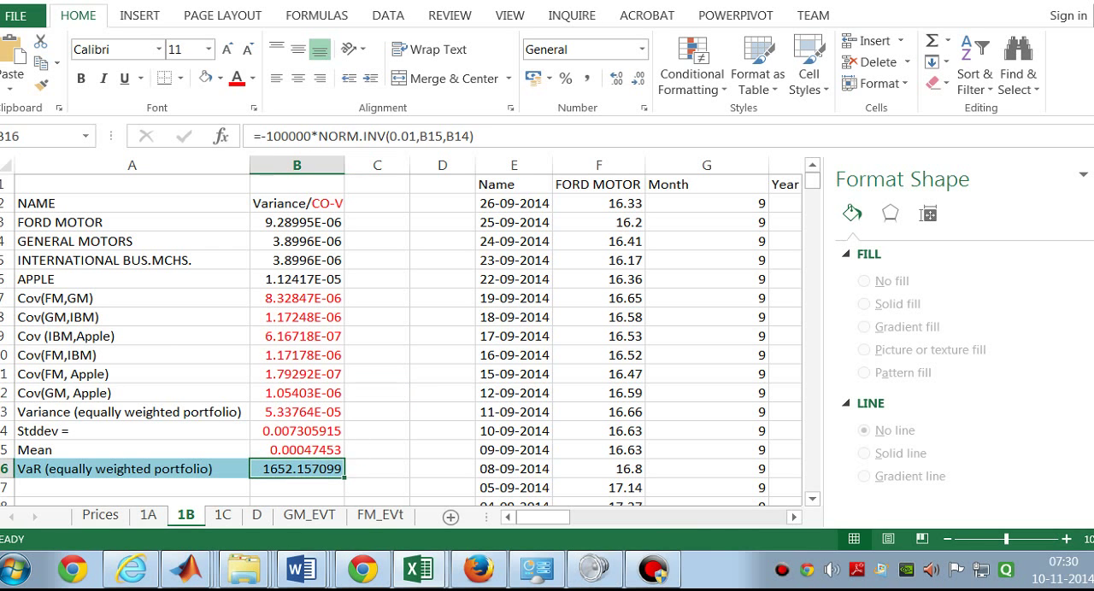
click(312, 449)
click(315, 431)
click(319, 412)
double_click(319, 412)
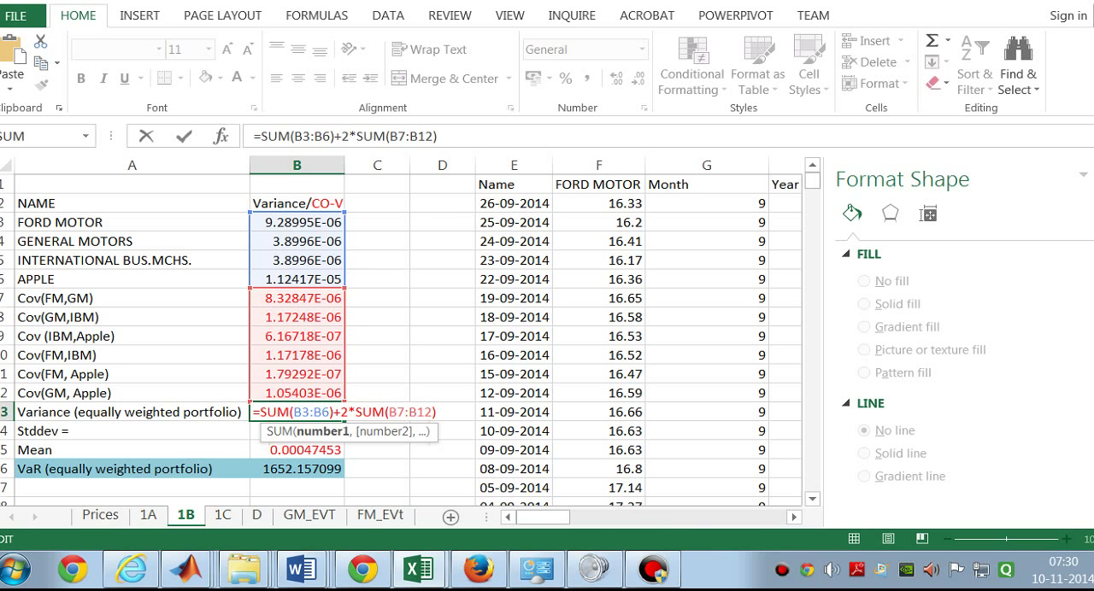
key(Return)
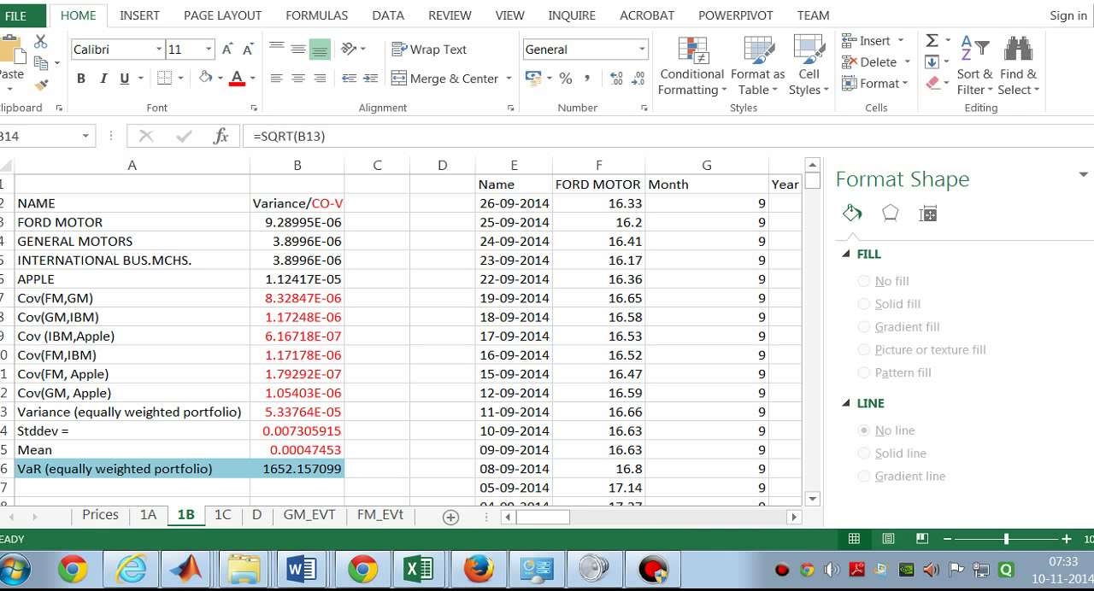
Step: Compare the VaR formula in Q4 on sheet 1A with the equally weighted portfolio's VaR formula in B16 on sheet 1B
click(149, 515)
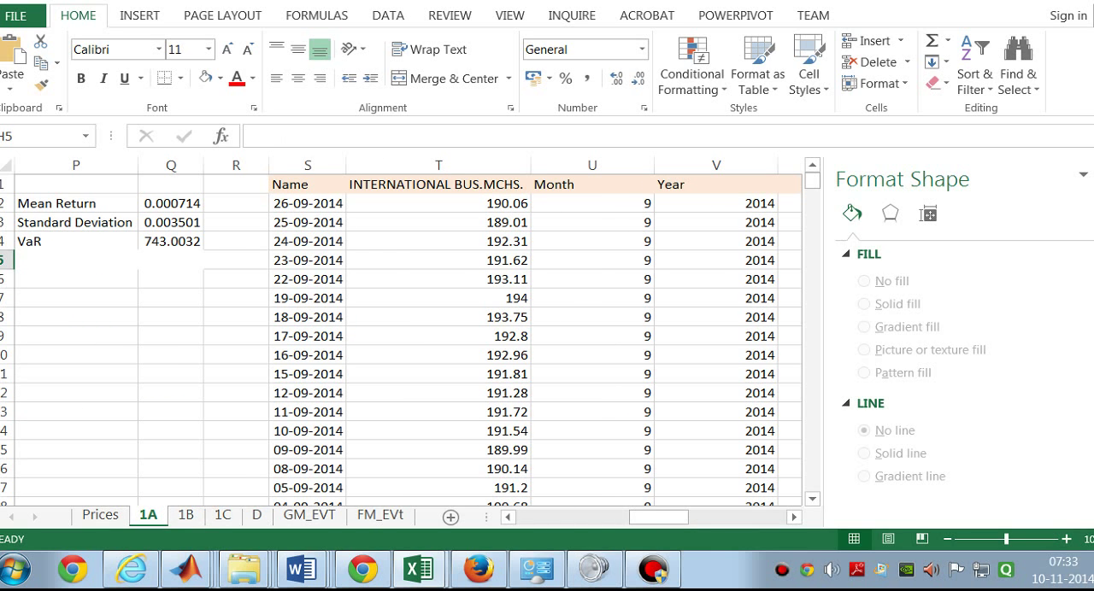
click(174, 244)
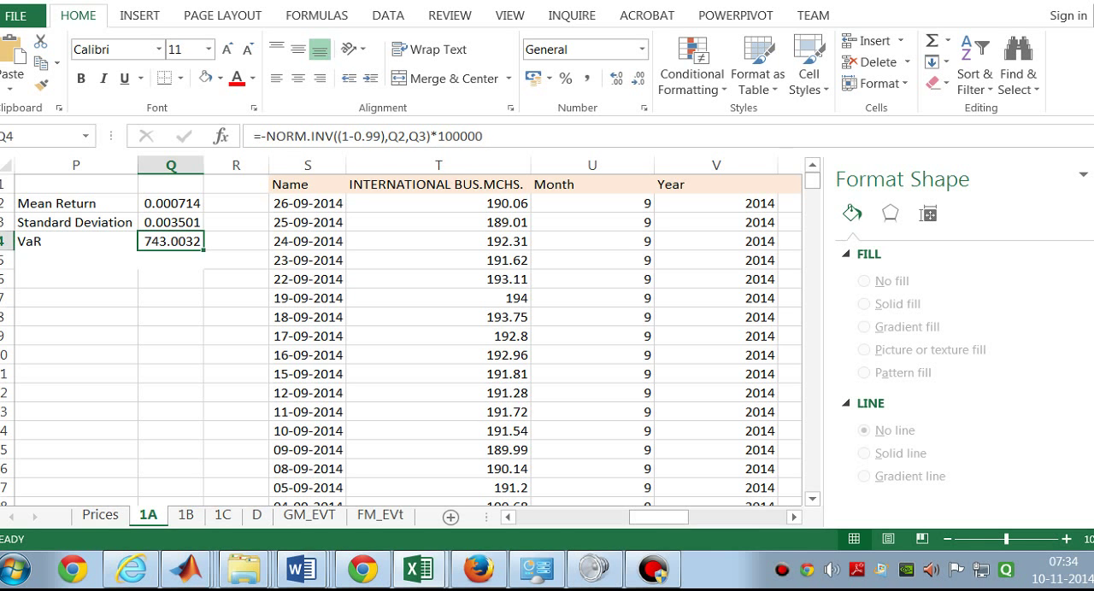
click(185, 515)
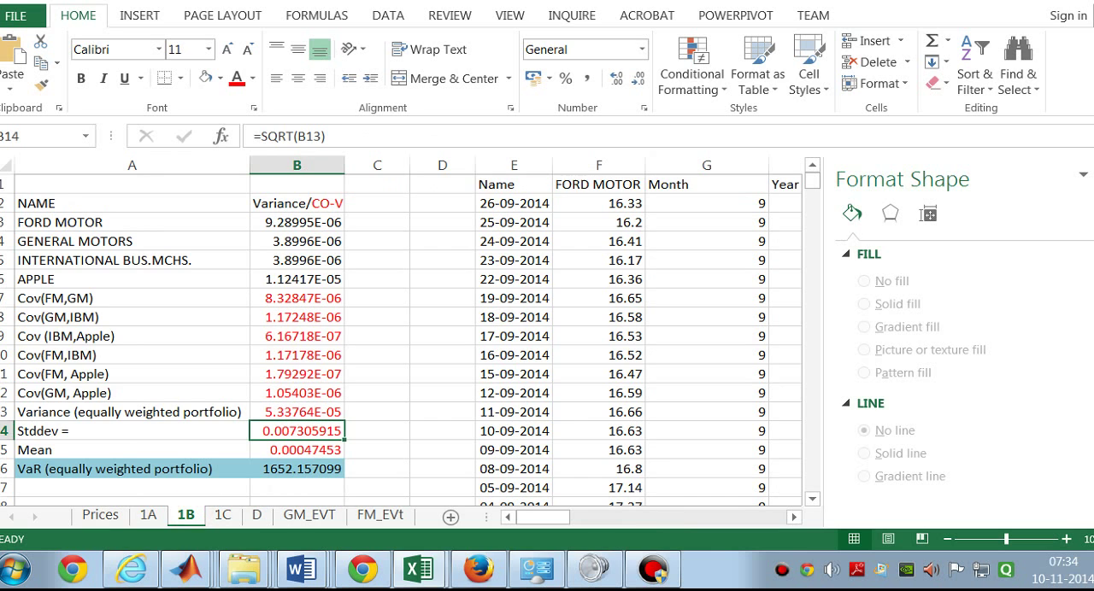
click(318, 470)
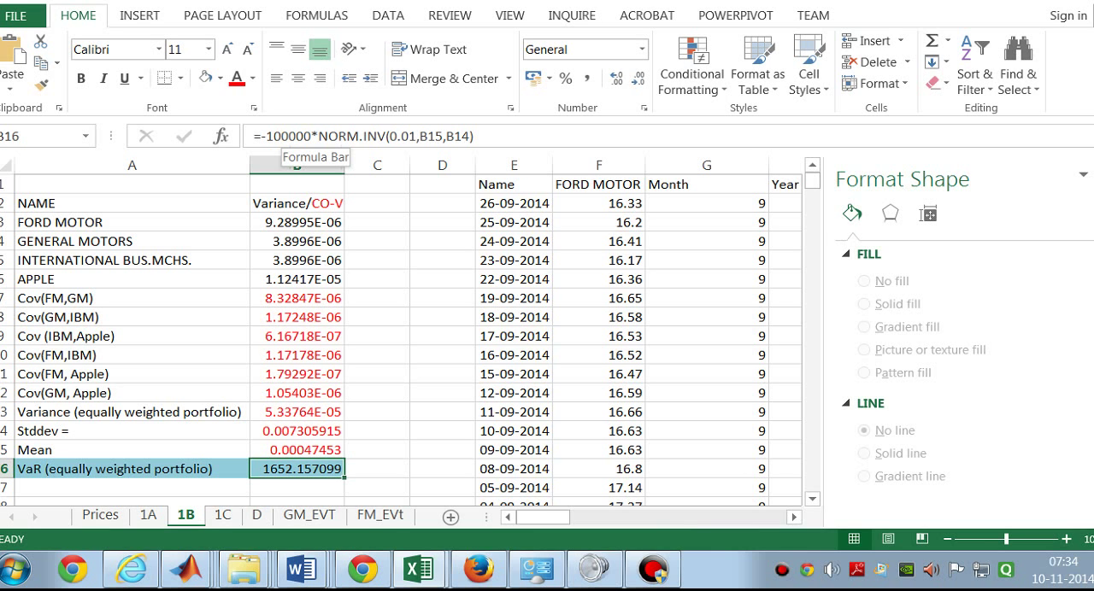
Step: Examine the mean, standard deviation and 100000 terms inside the portfolio VaR formula in B16
click(435, 136)
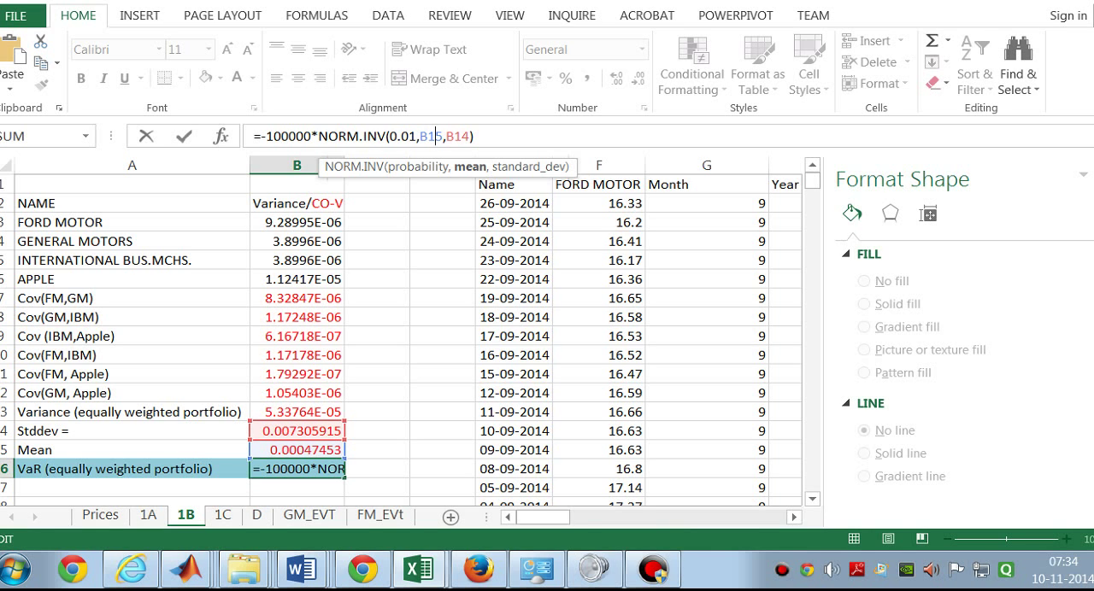
click(454, 136)
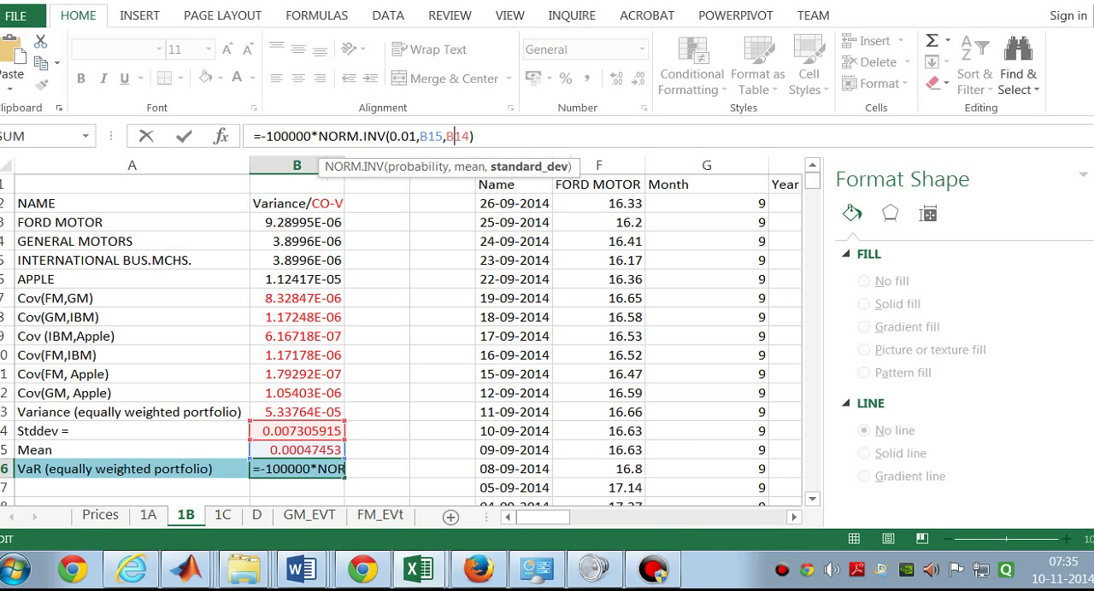
click(288, 137)
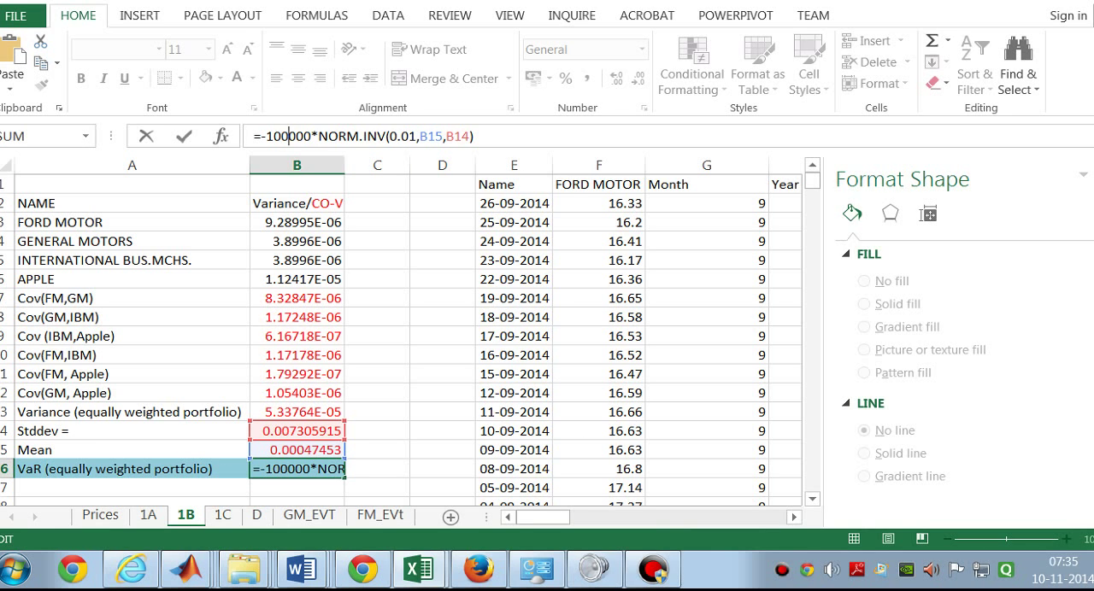
key(ctrl+Return)
key(Return)
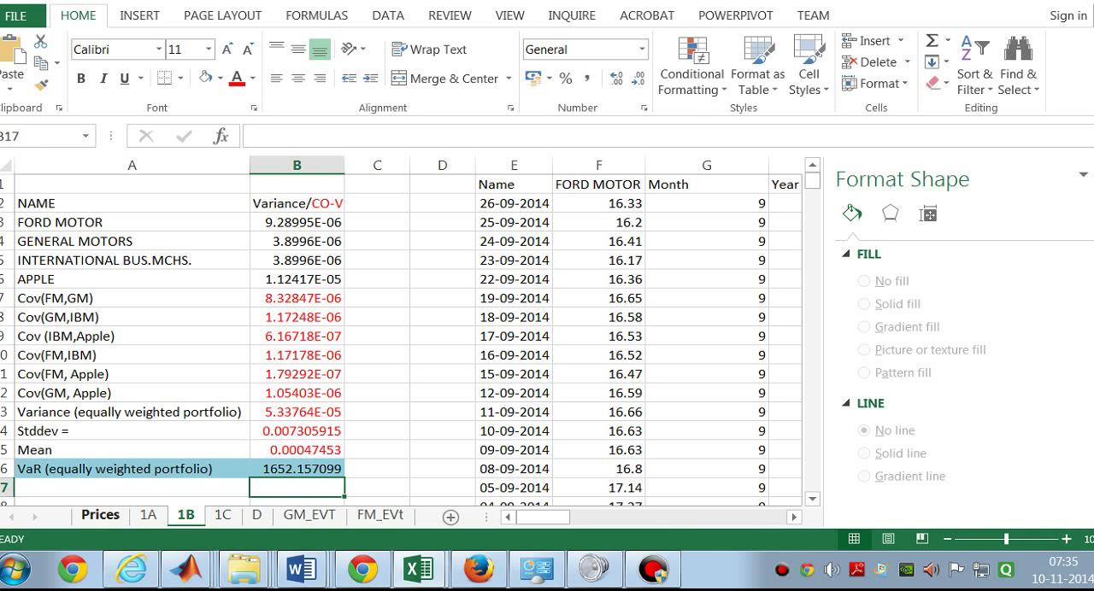
Step: Label cell A17, below the portfolio VaR row, as Diversification Benefit
mouse_move(542, 517)
mouse_down()
mouse_move(718, 517)
mouse_move(546, 517)
mouse_up()
double_click(147, 489)
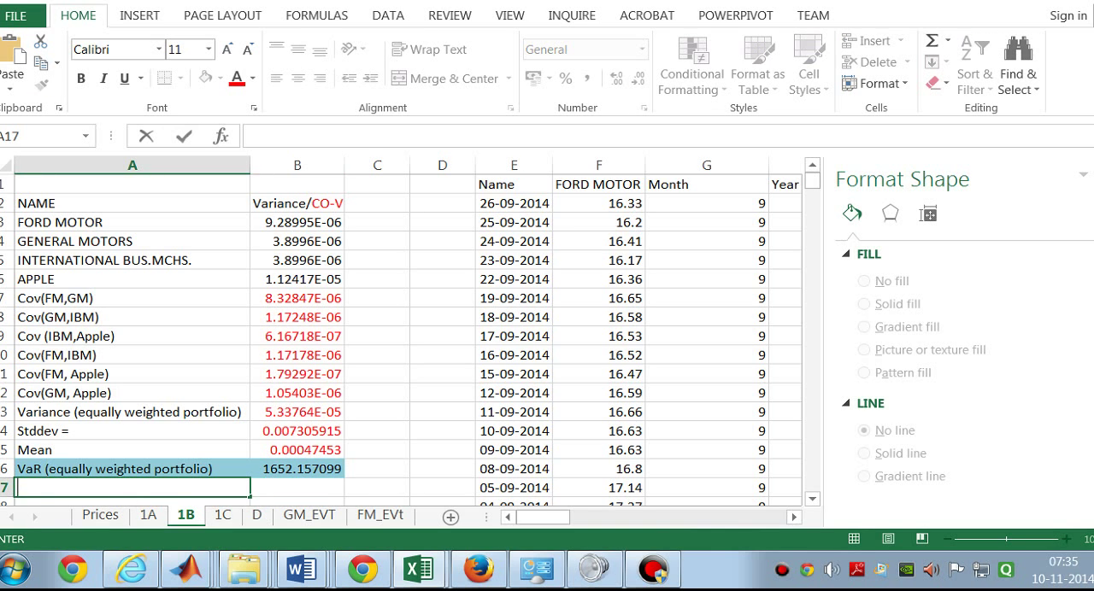
text(Diversification )
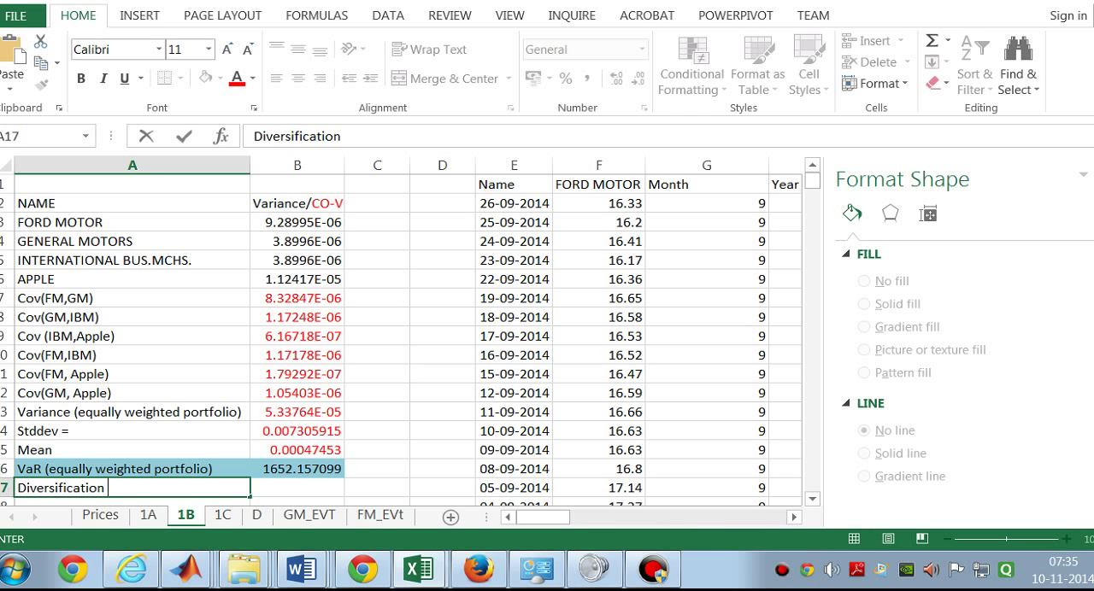
text(Benefit)
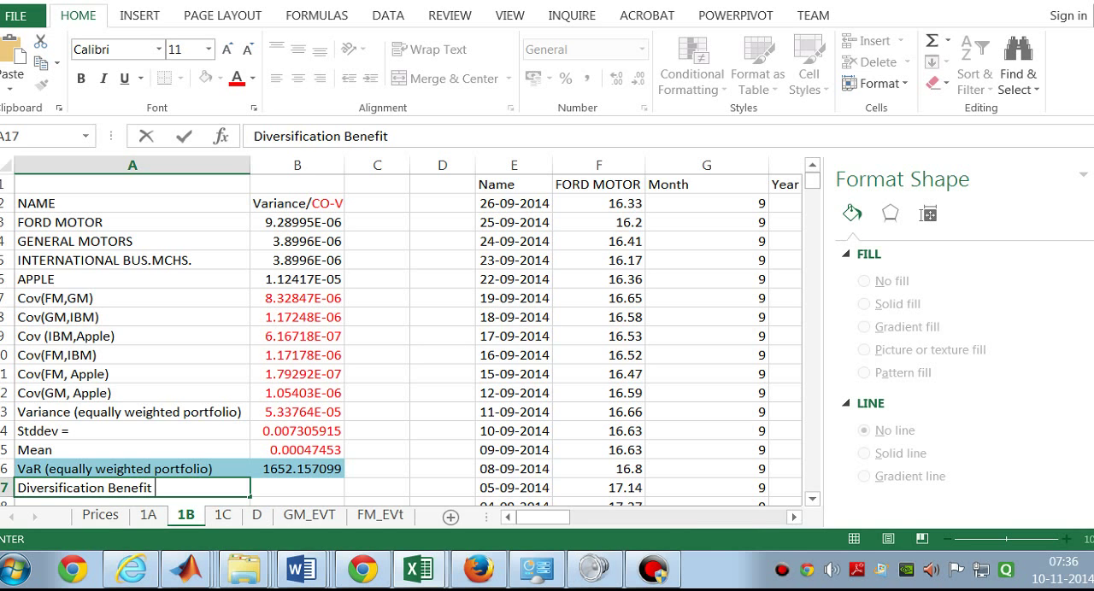
Step: Enter the formula =B16-4*B15 in B17 beside the Diversification Benefit label
click(281, 484)
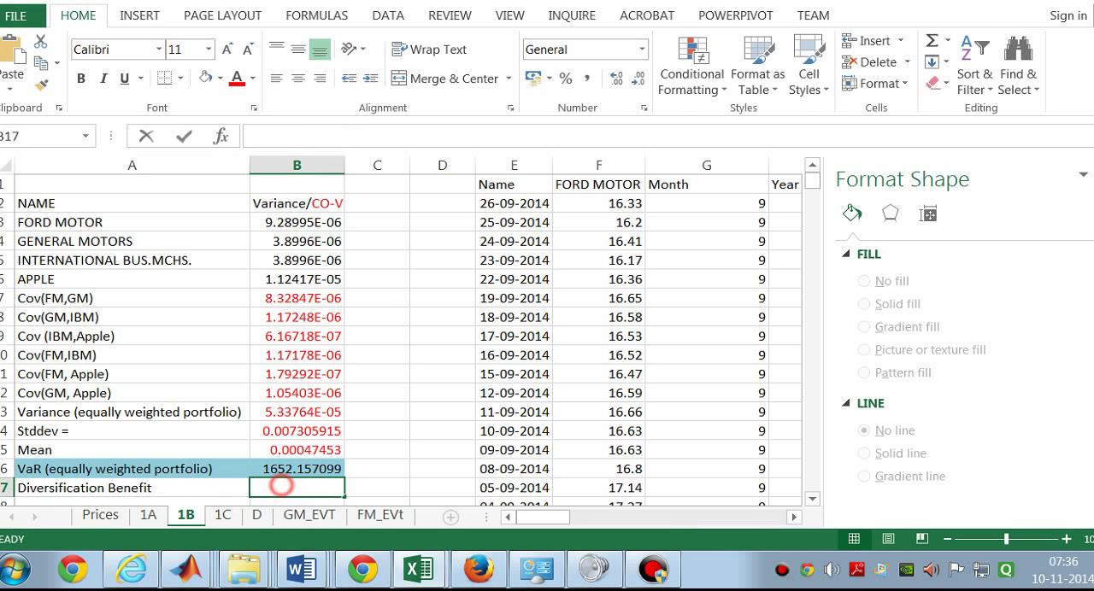
text(=)
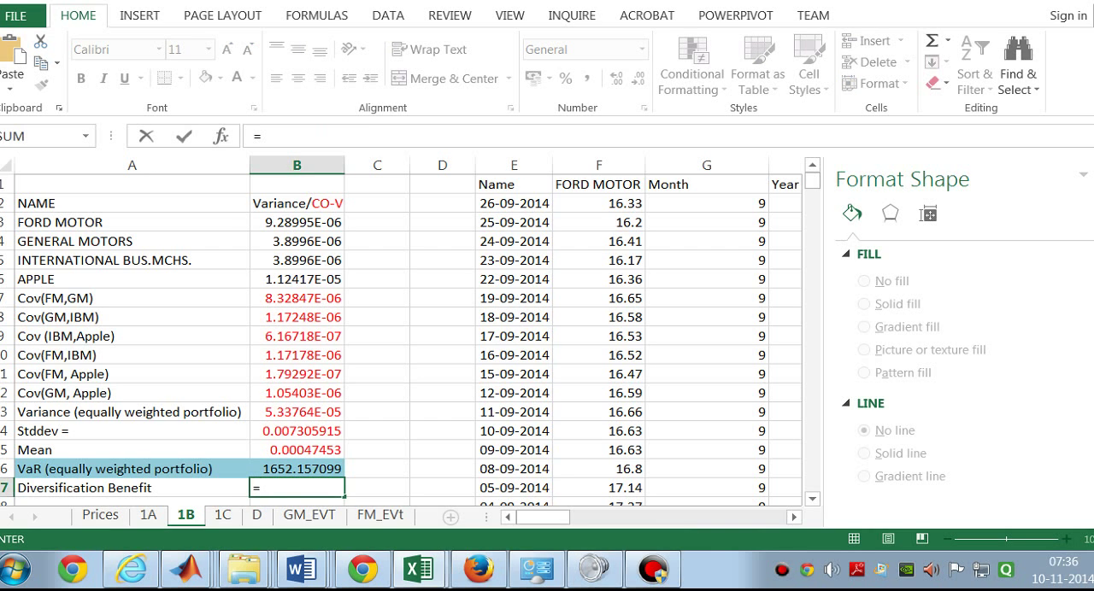
click(279, 469)
text(-)
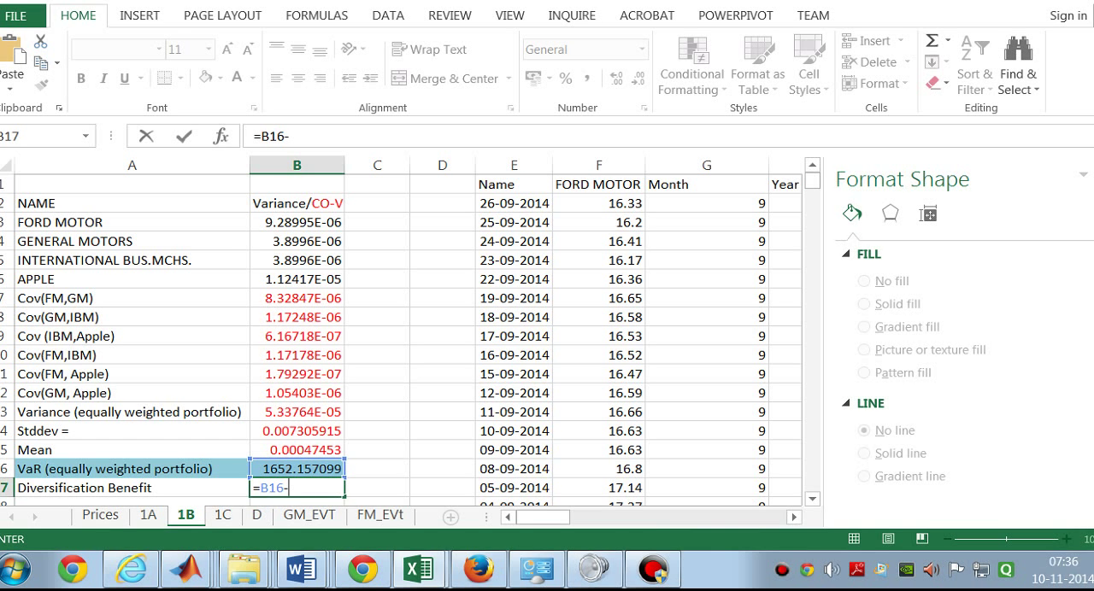
text(4*)
click(293, 451)
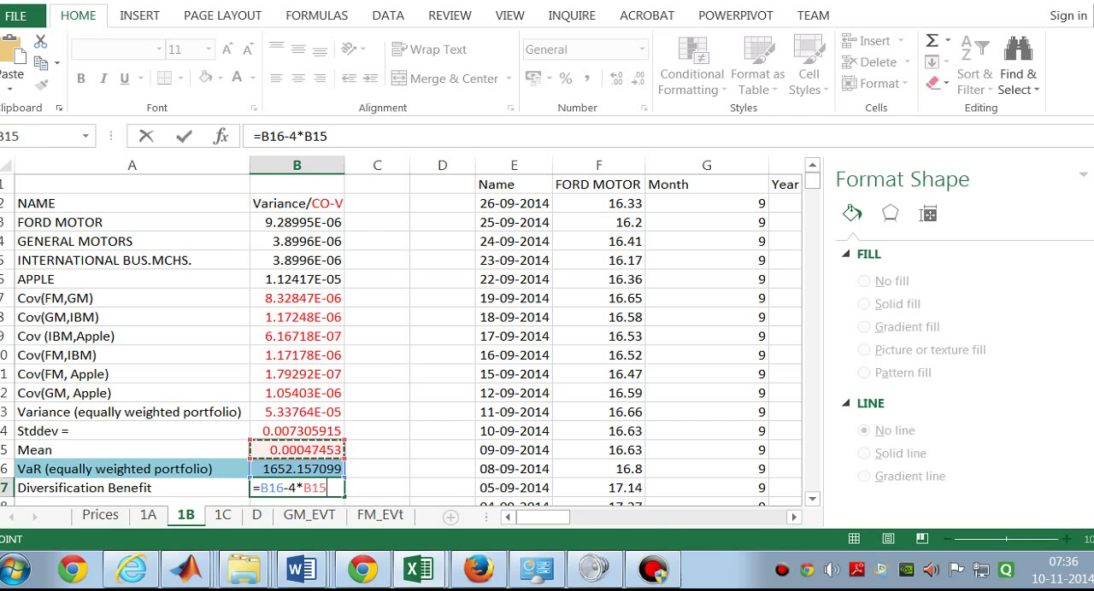
key(Return)
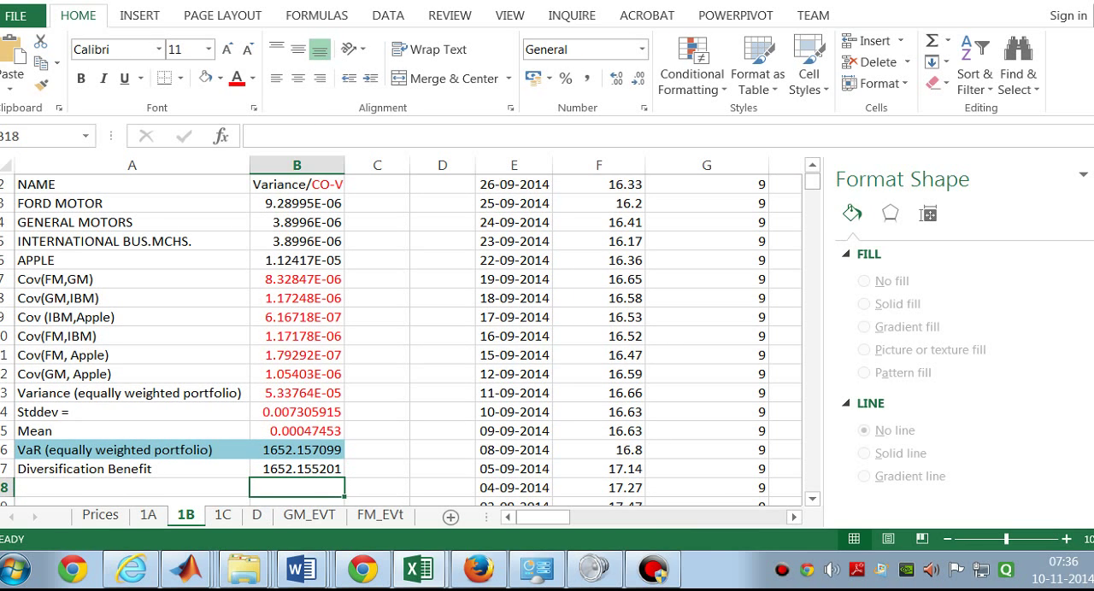
Step: Replace 4*B15 in the B17 formula with a bracketed sum of the individual stock VaRs, starting with U4 and AE4
double_click(303, 469)
click(326, 471)
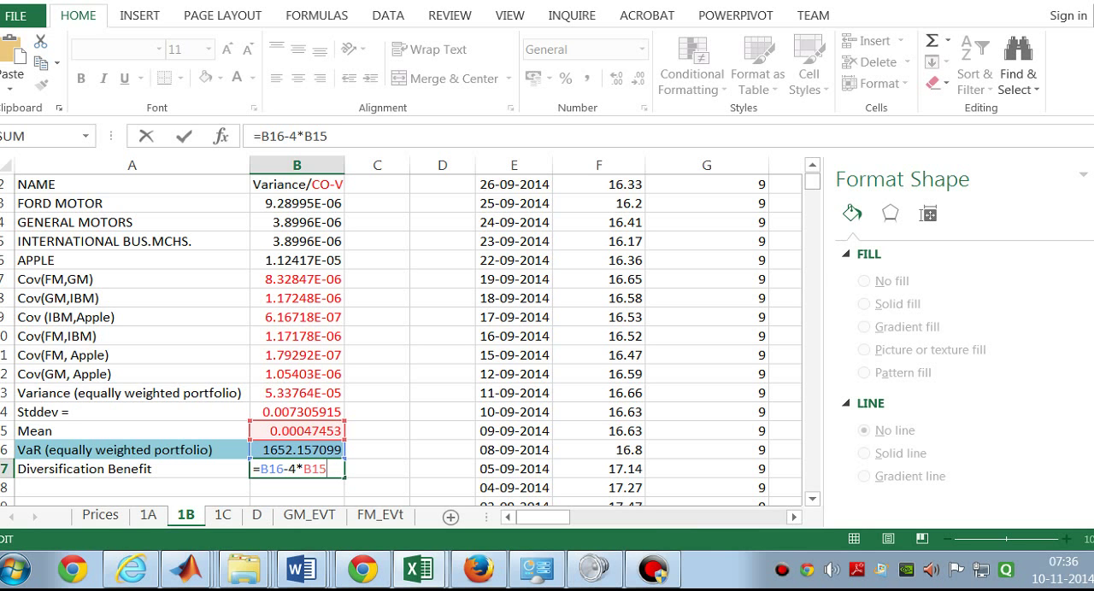
key(BackSpace)
key(BackSpace)
key(BackSpace)
key(BackSpace)
key(BackSpace)
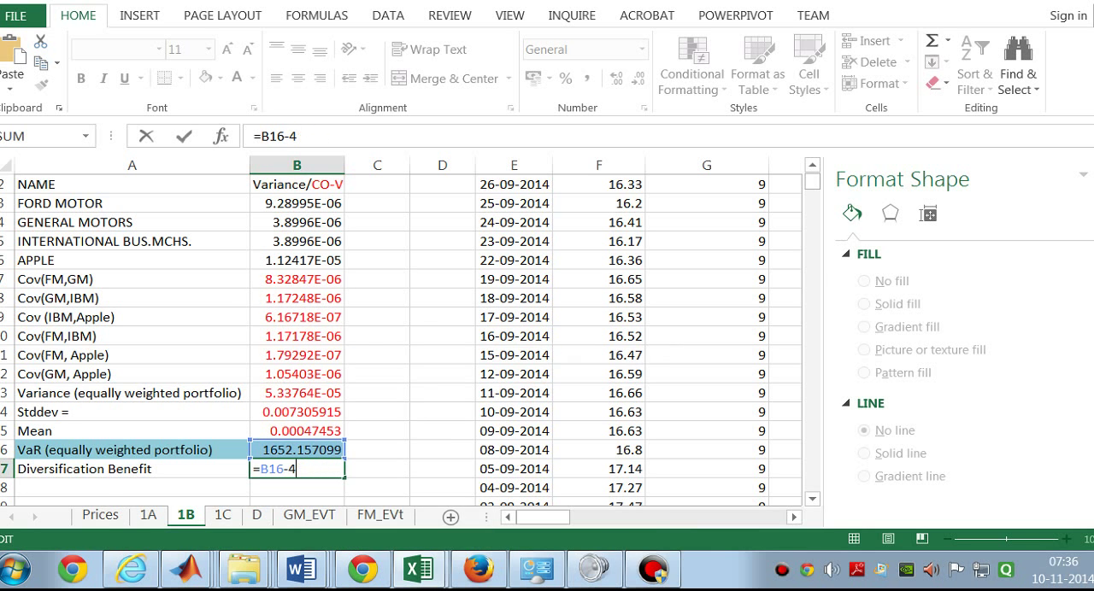
text(()
drag(542, 517, 651, 517)
click(453, 224)
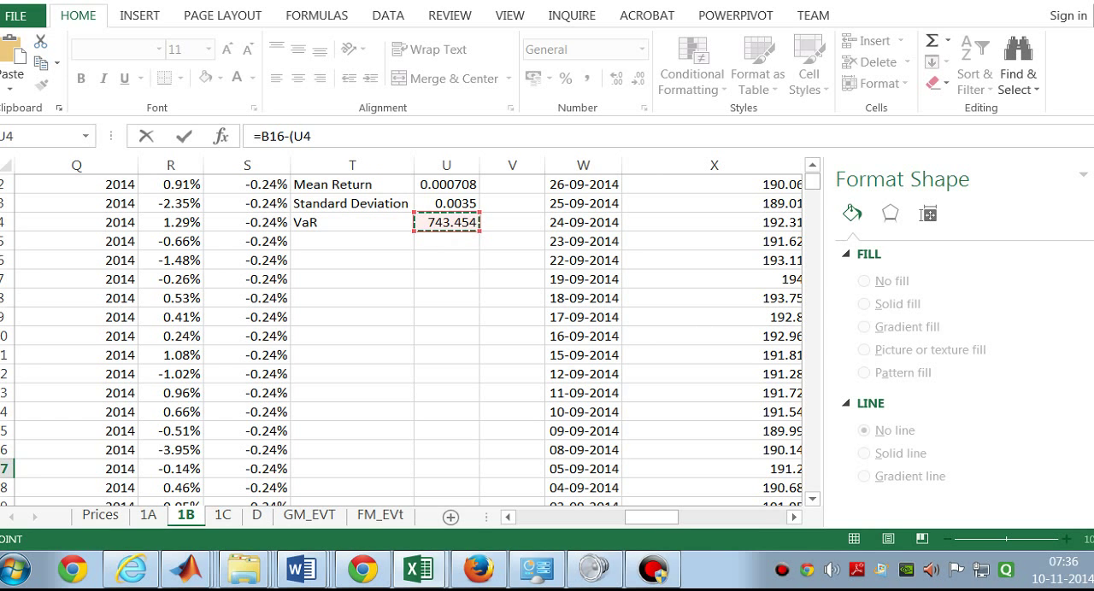
text(+)
drag(651, 517, 705, 517)
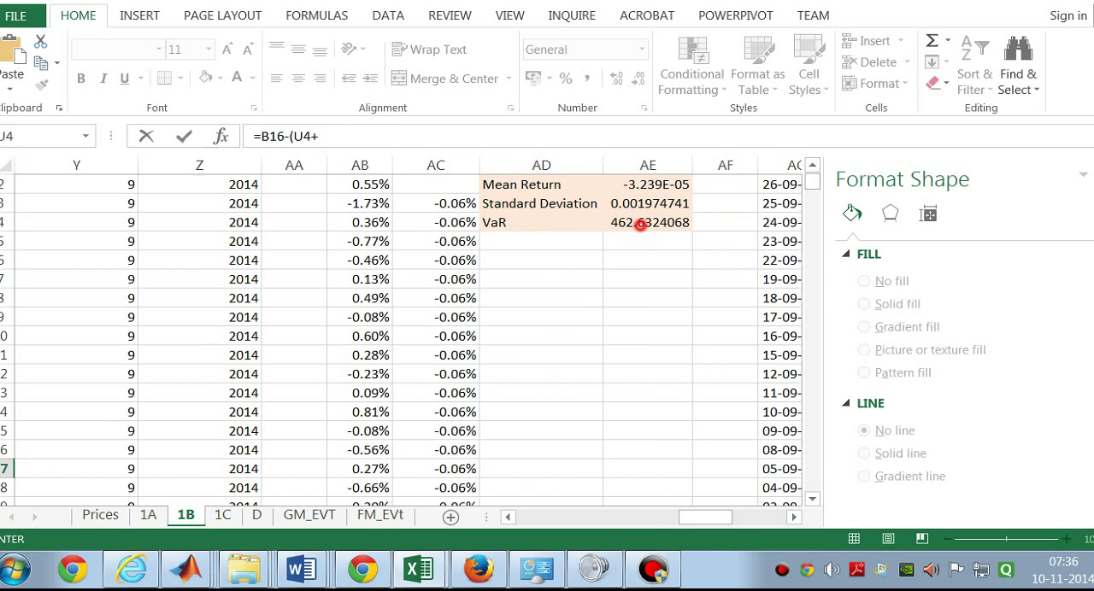
click(641, 220)
Step: Add the VaRs in AN4 and L4 to the bracketed sum, completing B17 as =B16-(U4+AE4+AN4+L4)
text(+)
key(Right)
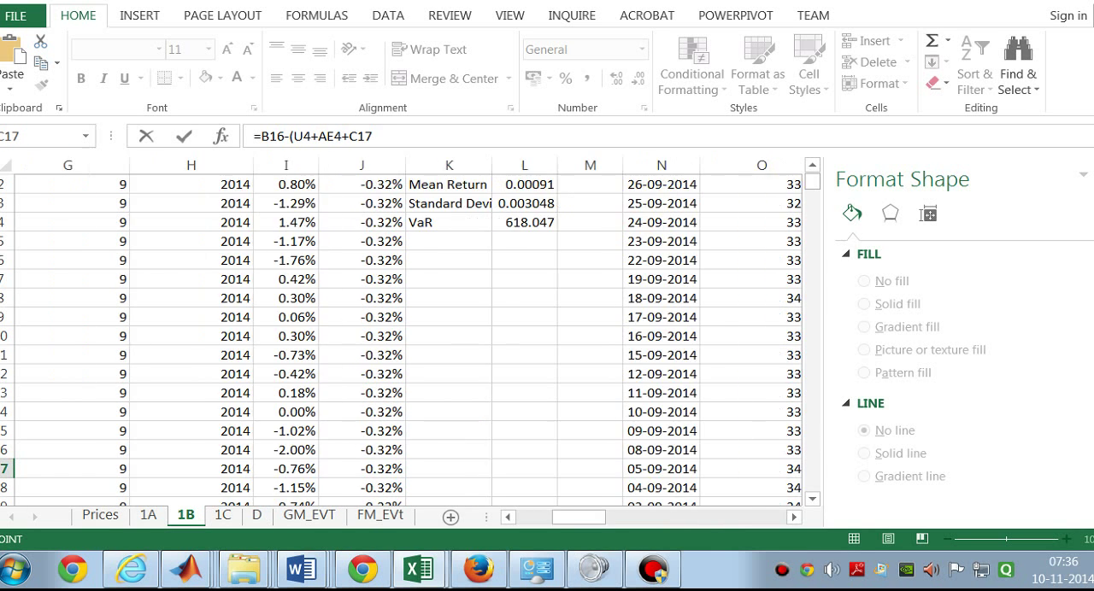
drag(580, 517, 773, 517)
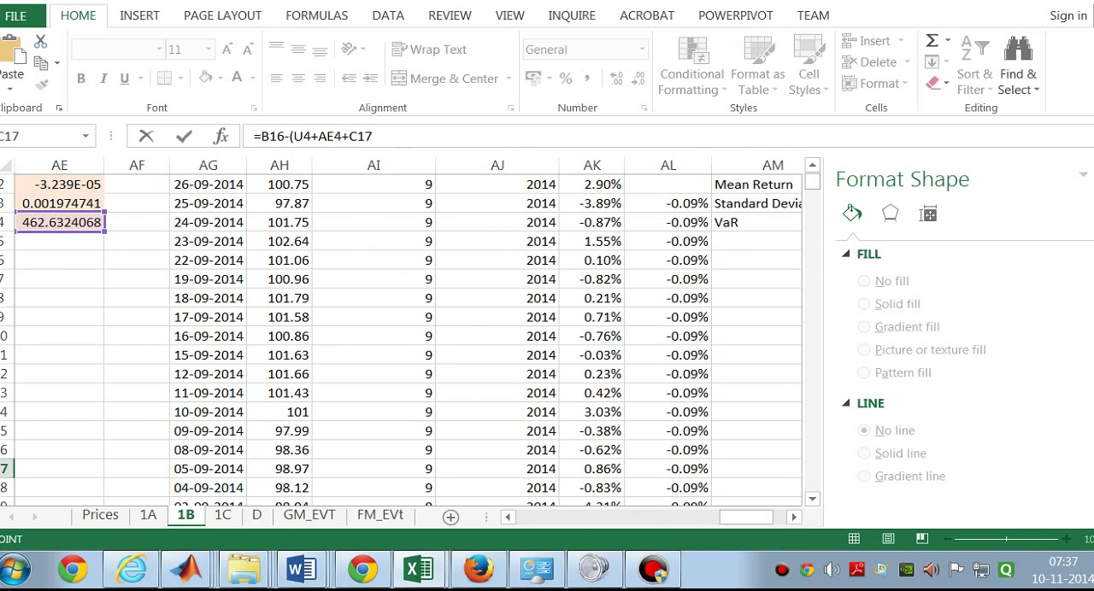
click(393, 141)
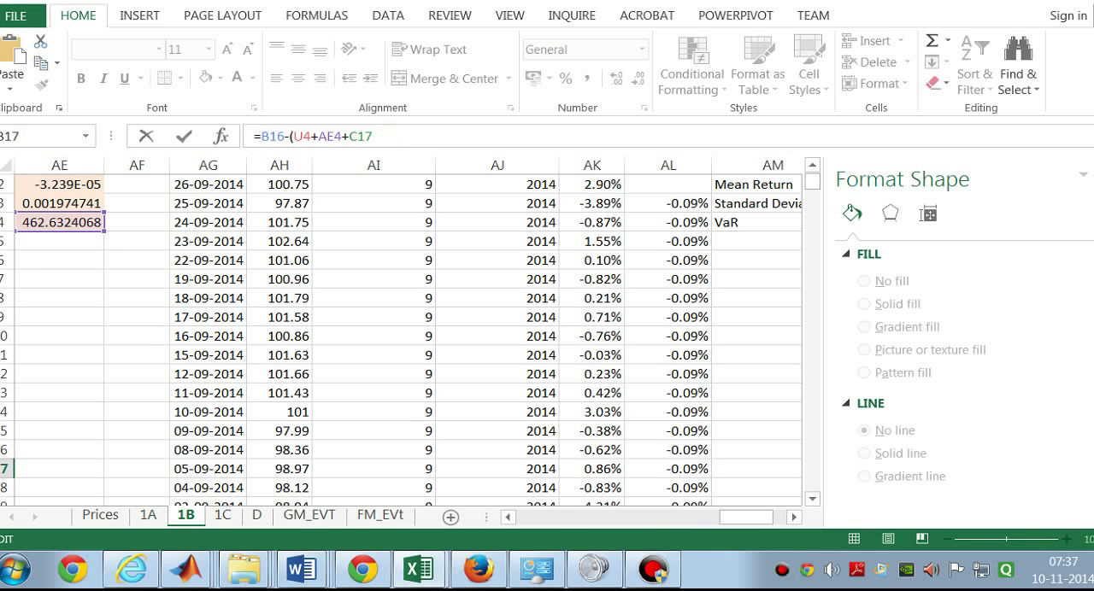
key(BackSpace)
key(BackSpace)
key(BackSpace)
drag(765, 517, 779, 517)
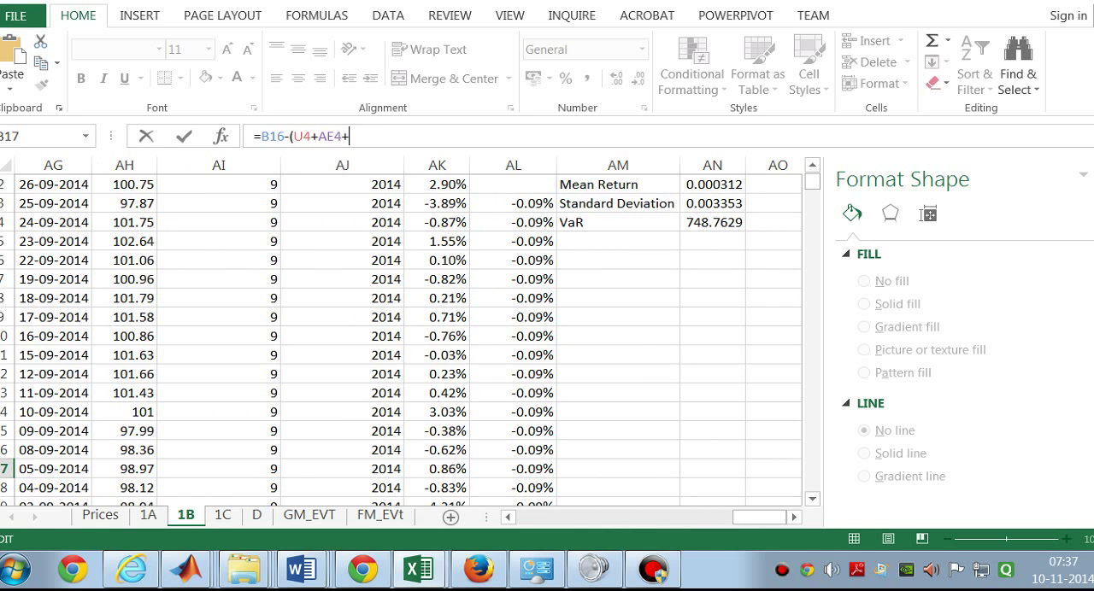
click(704, 222)
drag(760, 517, 584, 517)
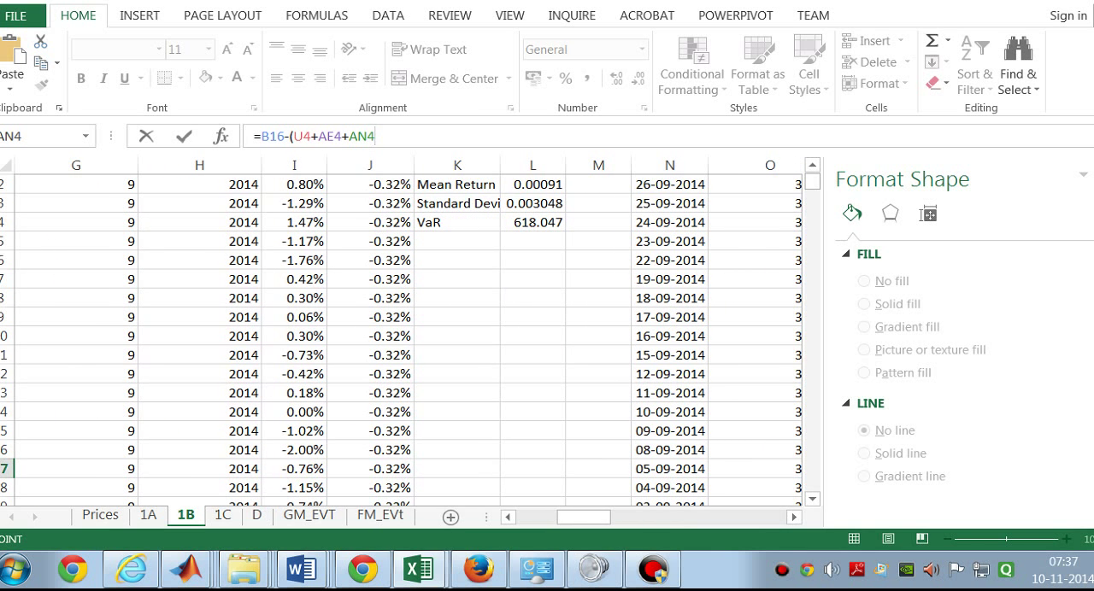
text(+L4))
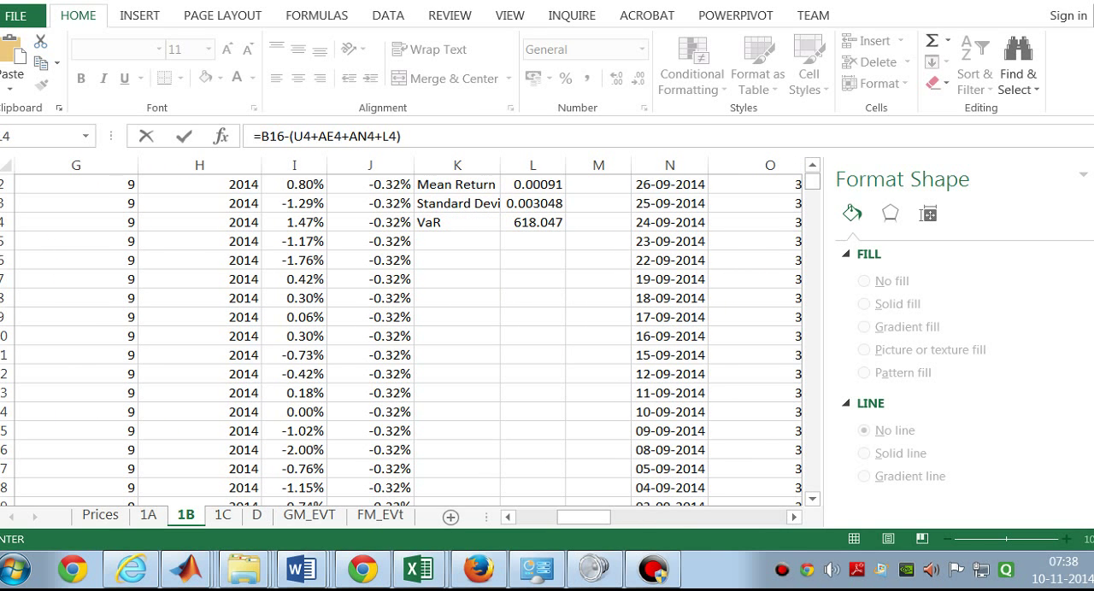
click(411, 143)
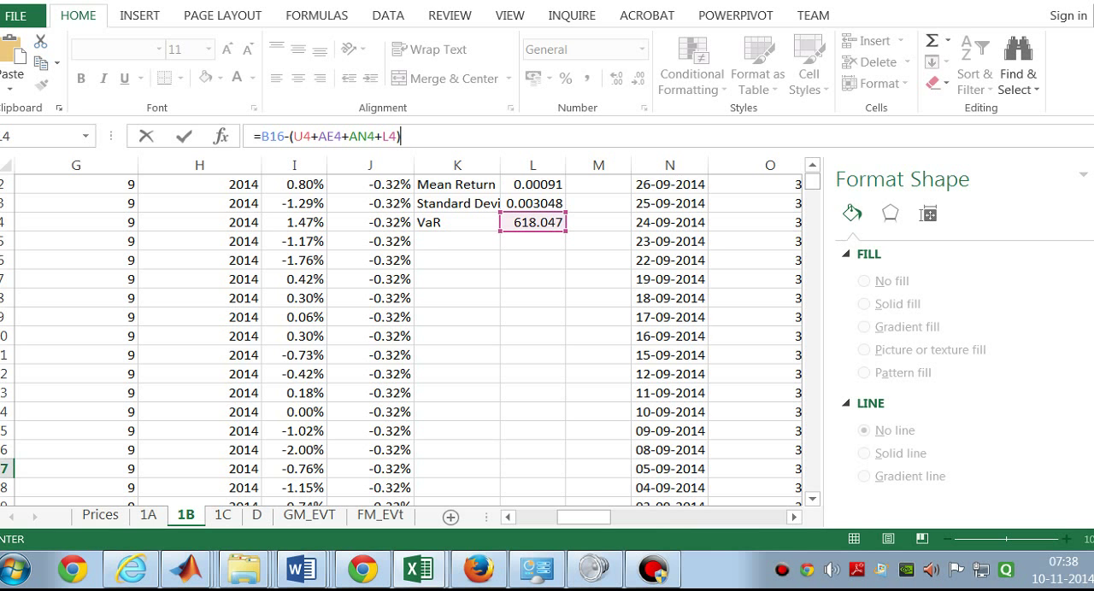
key(Return)
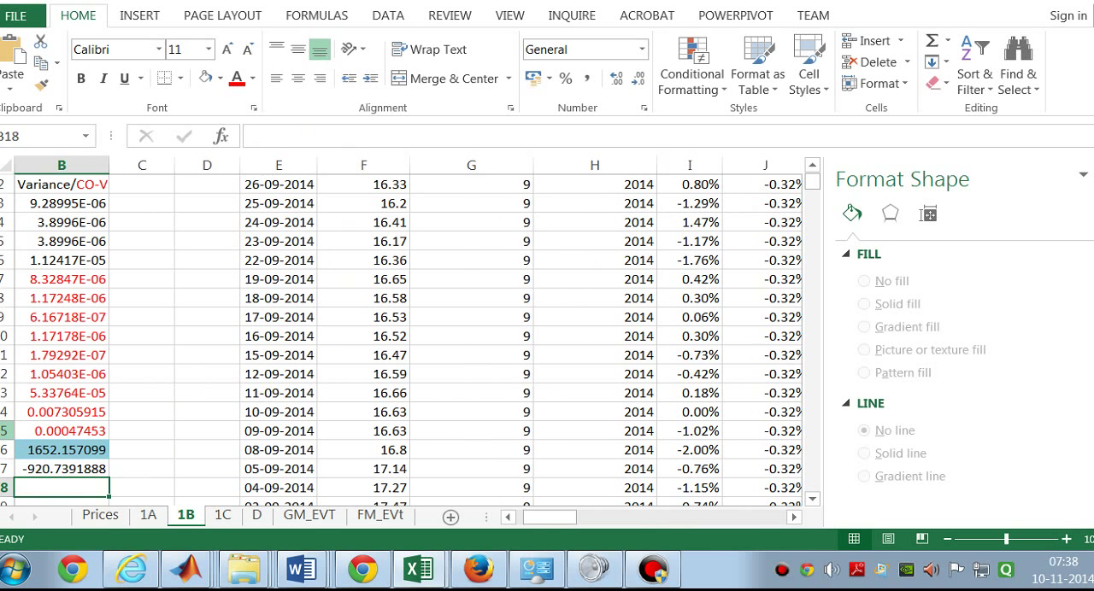
Step: Review the Diversification Benefit row A17:B17 and its formula on sheet 1B
drag(551, 516, 543, 516)
click(229, 396)
drag(179, 356, 295, 355)
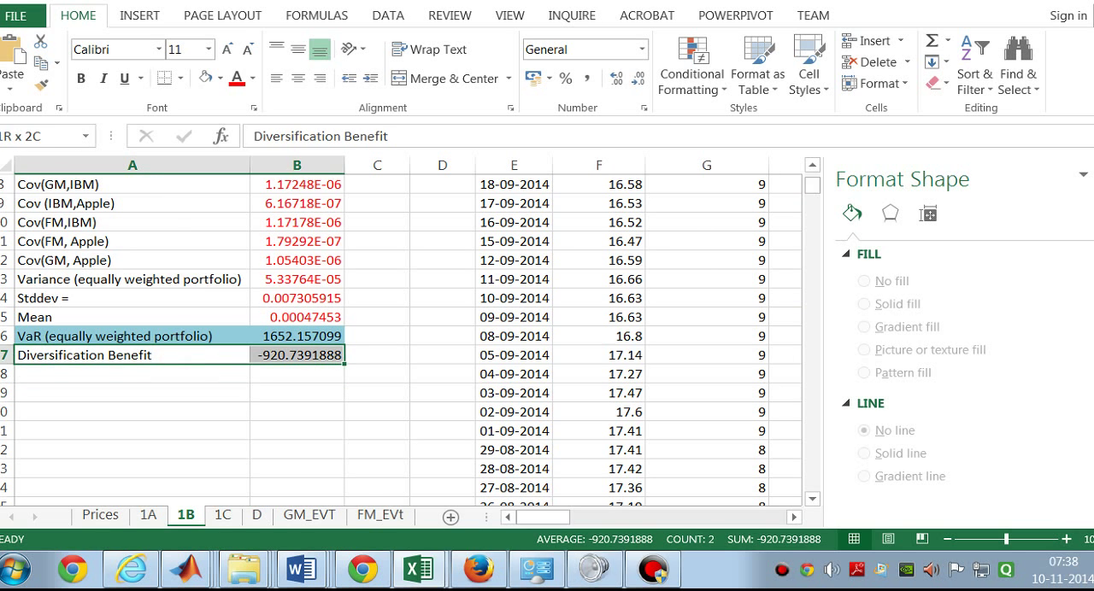
click(298, 358)
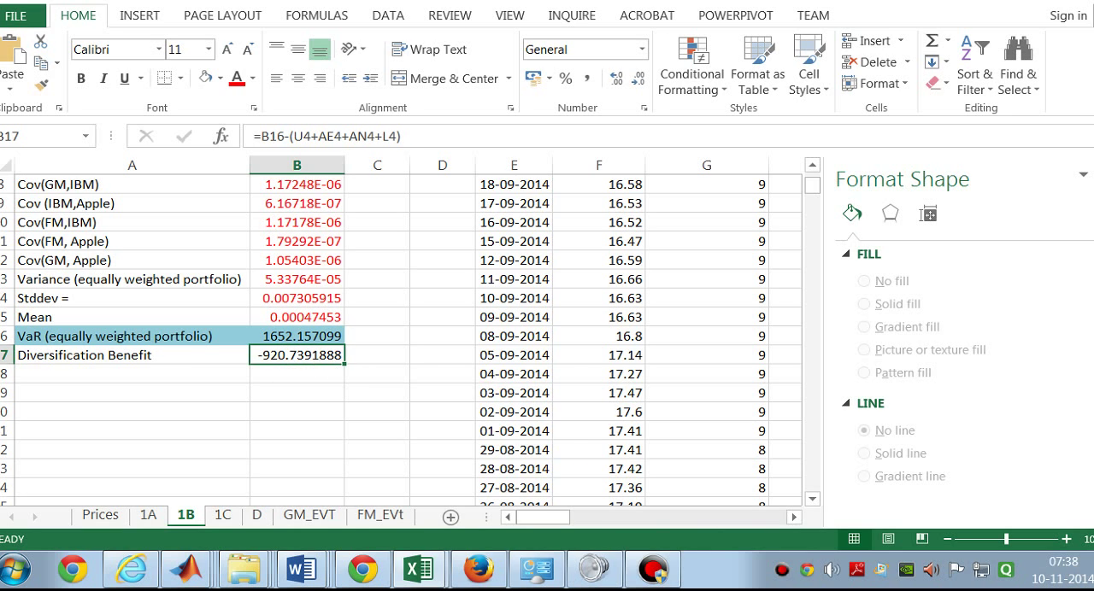
drag(166, 354, 268, 356)
Step: Reverse the subtraction in B17 so the Diversification Benefit formula reads =U4+AE4+AN4+L4-B16
double_click(291, 353)
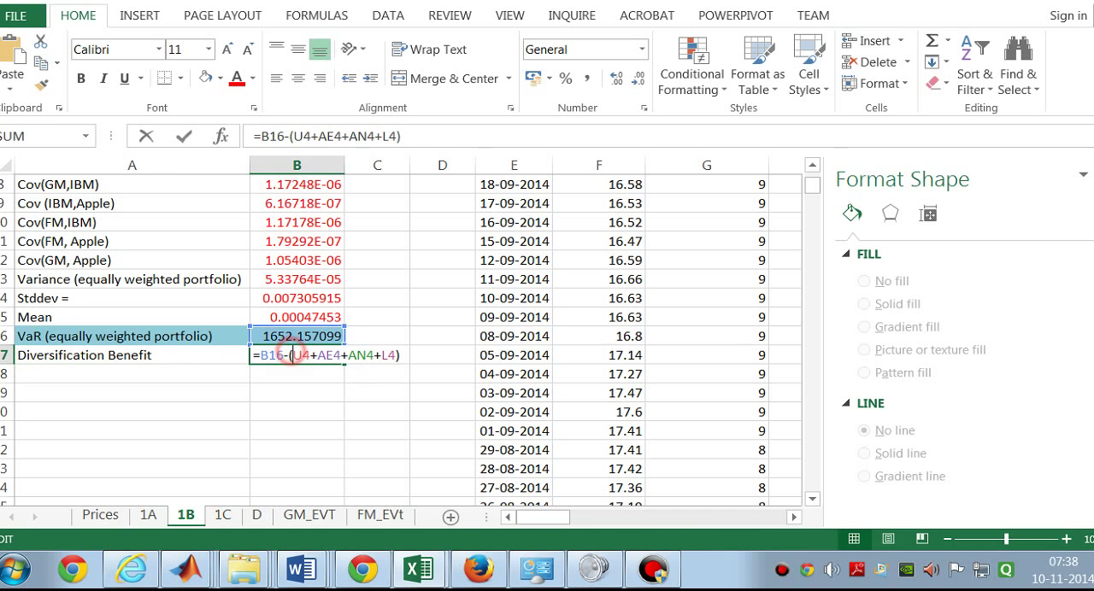
click(292, 354)
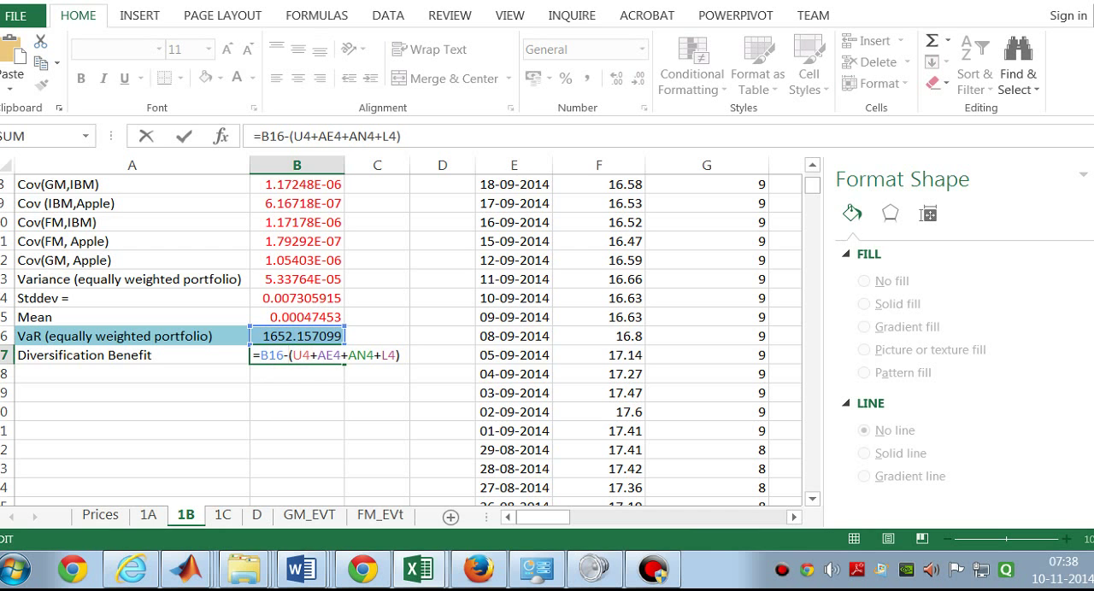
click(293, 356)
key(BackSpace)
key(BackSpace)
key(BackSpace)
key(BackSpace)
key(BackSpace)
click(367, 354)
key(BackSpace)
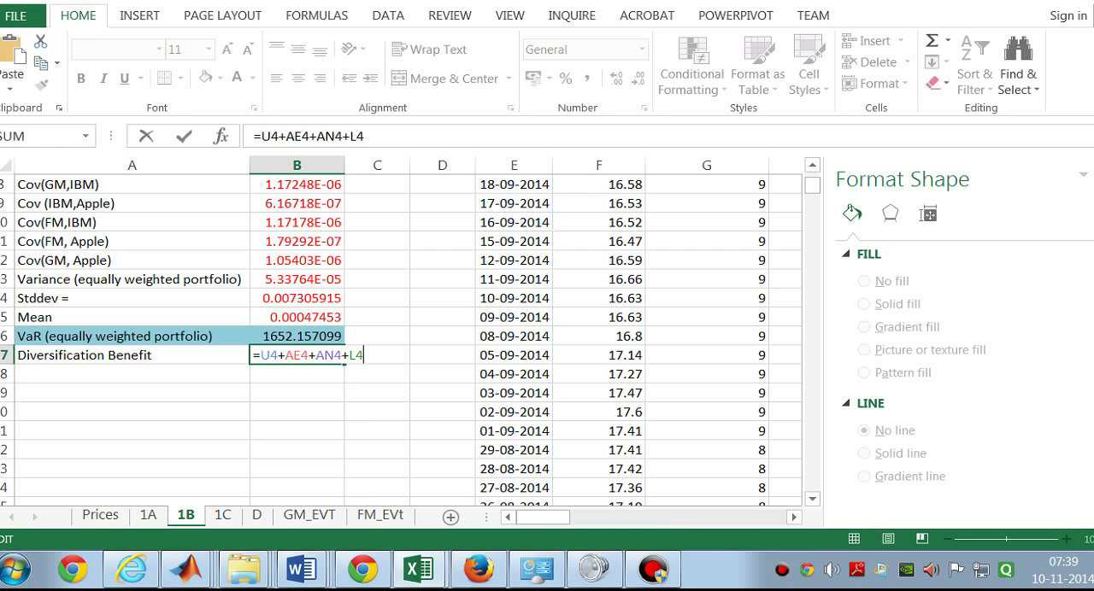
text(-)
click(312, 336)
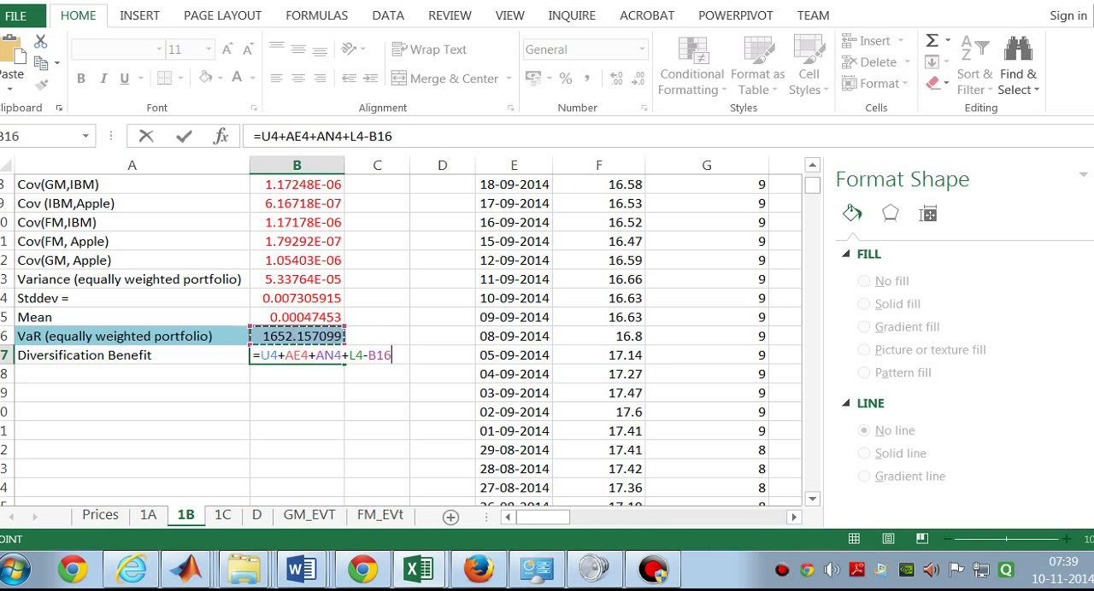
key(Return)
click(288, 353)
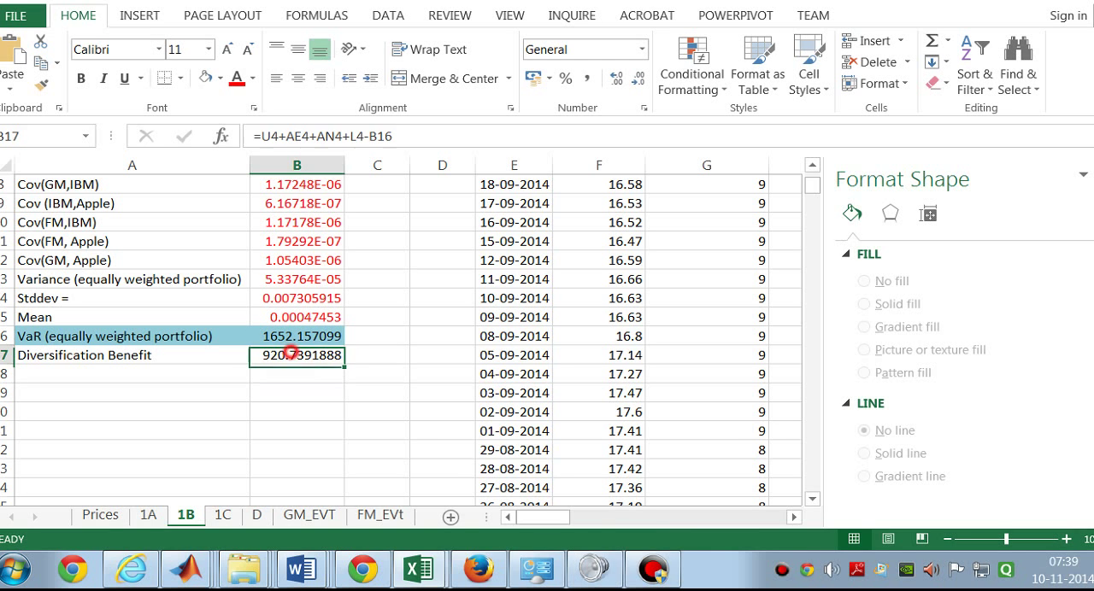
Step: Review the equally weighted portfolio VaR in B16 and the Diversification Benefit row A17:B17 on sheet 1B
click(297, 334)
click(293, 354)
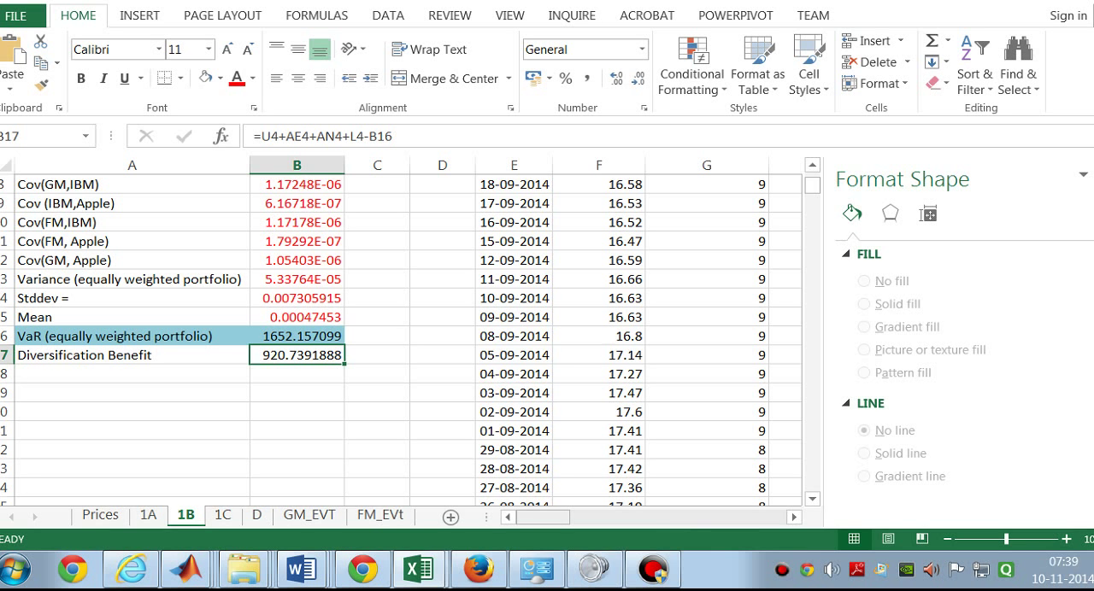
drag(51, 354, 299, 374)
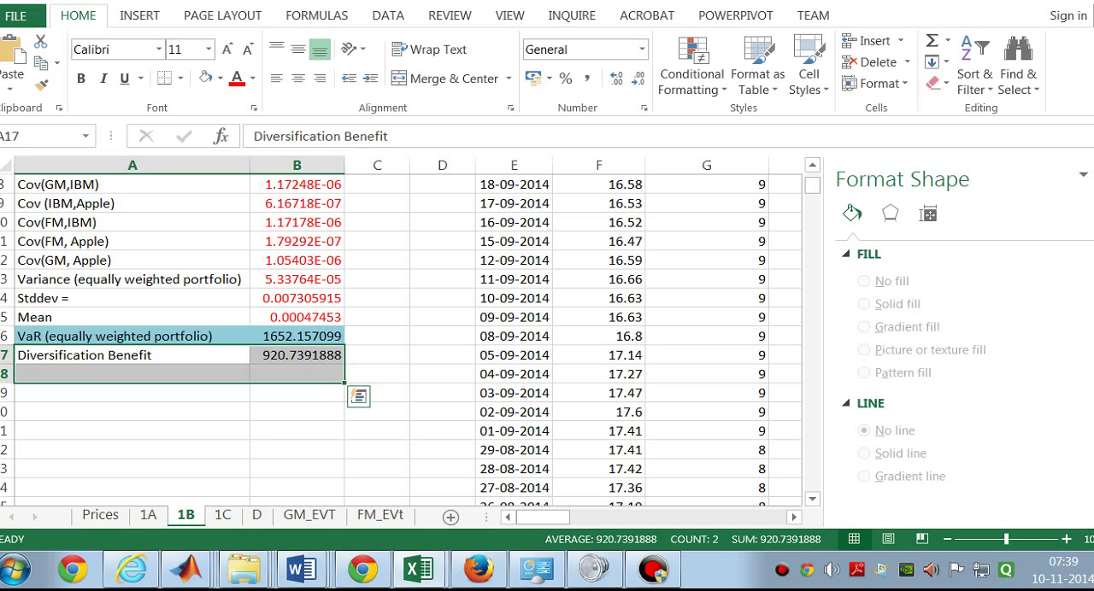
click(384, 373)
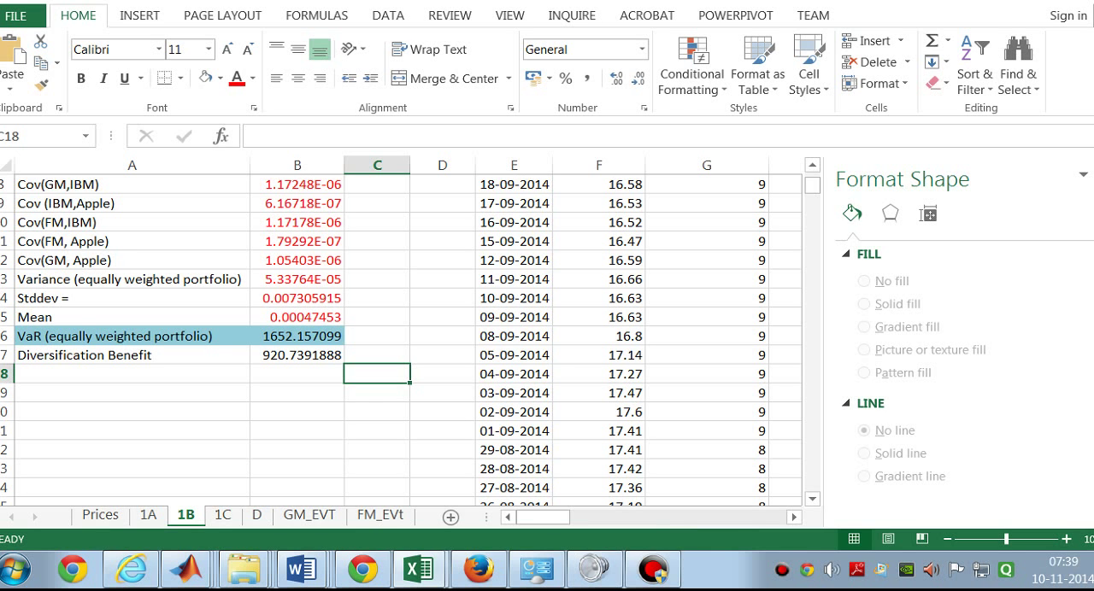
drag(129, 354, 297, 373)
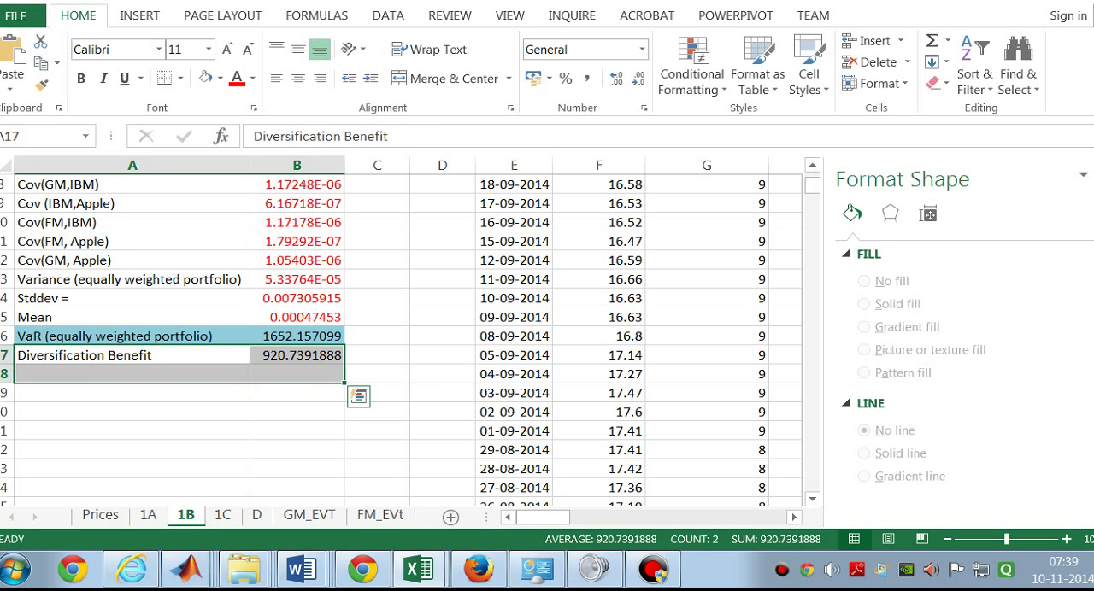
click(388, 354)
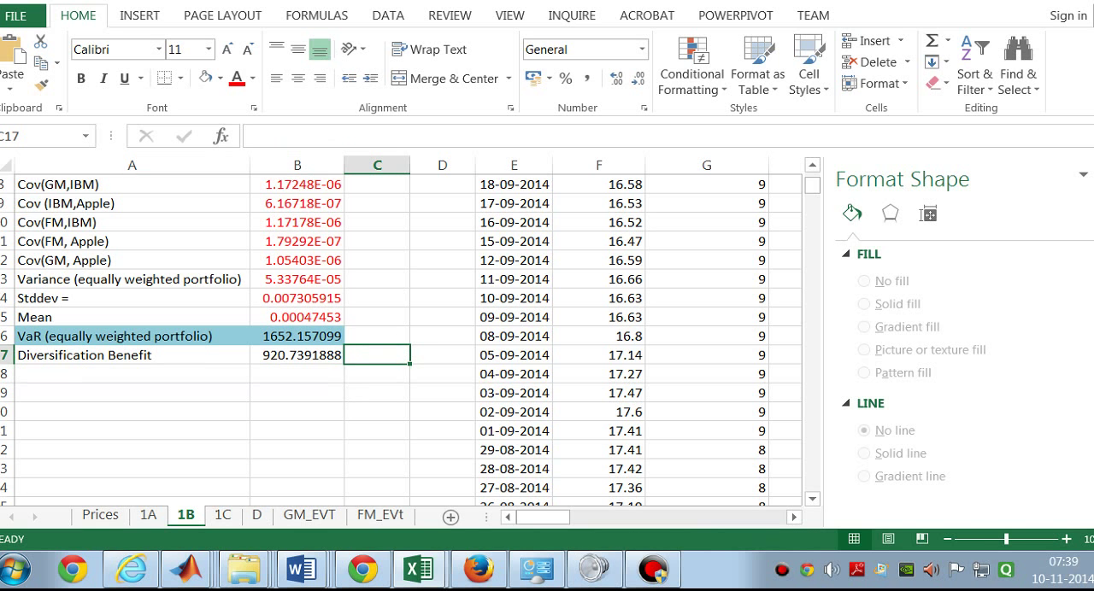
Step: Look over the Ford Motor columns on sheet 1C, and return to the variance and covariance table on sheet 1B
click(222, 516)
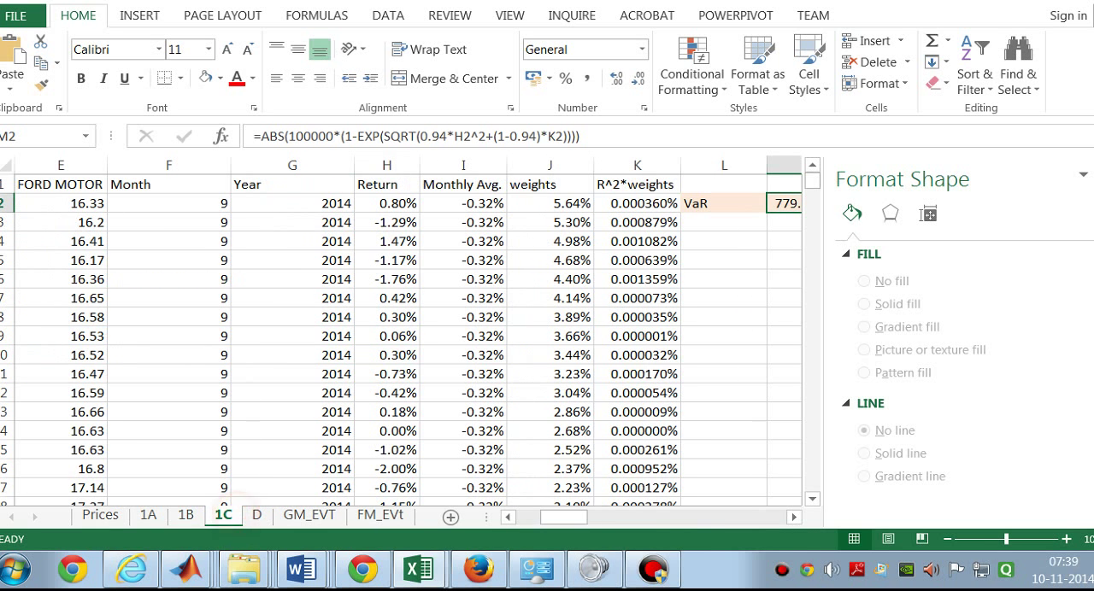
drag(563, 517, 539, 518)
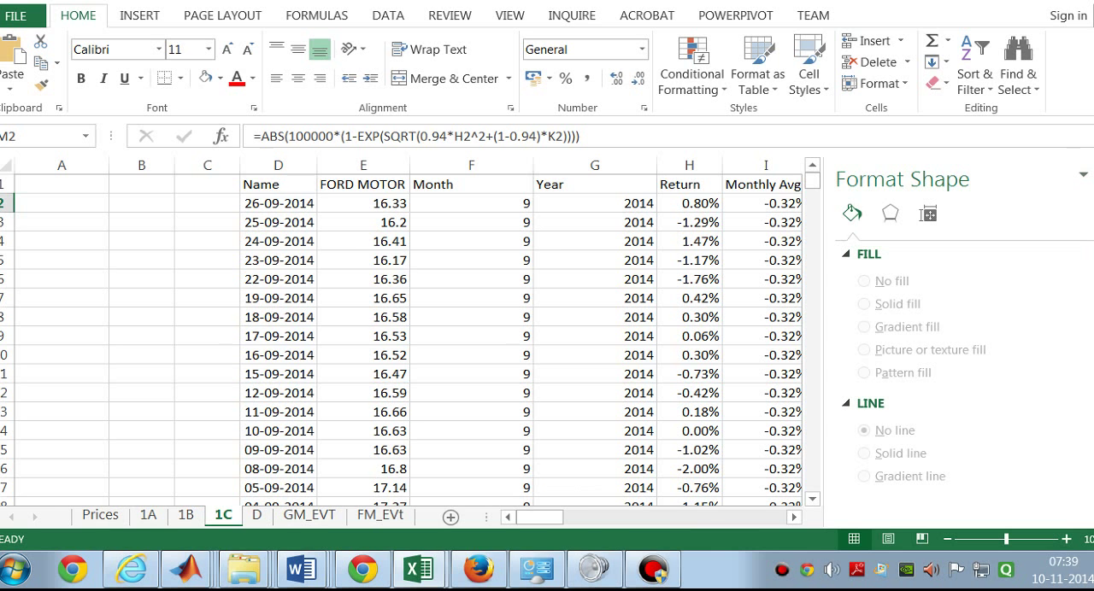
click(187, 516)
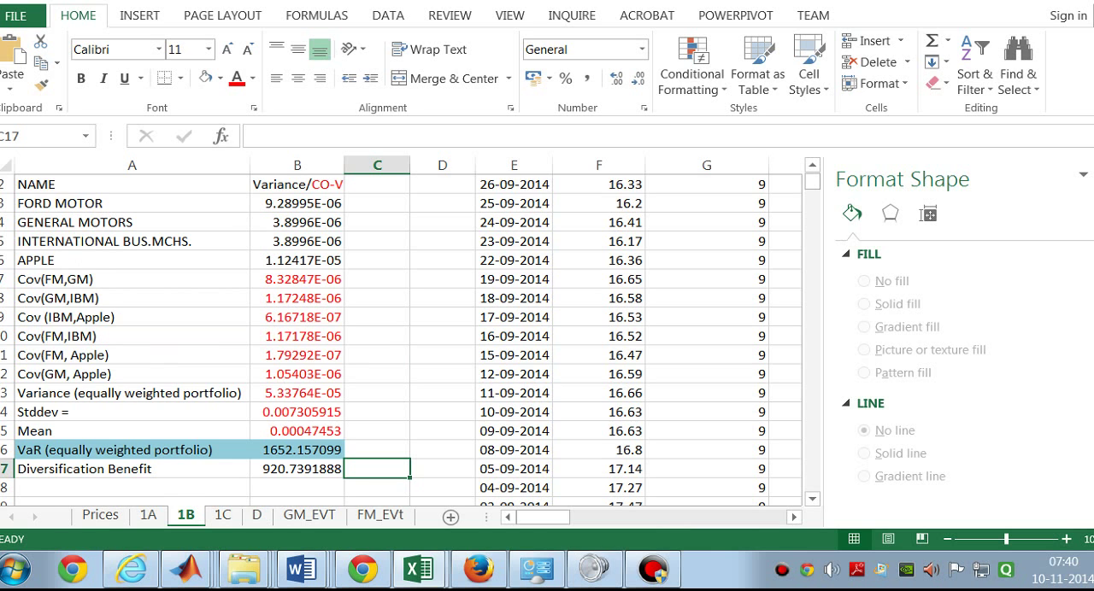
scroll(402, 342, up, 1)
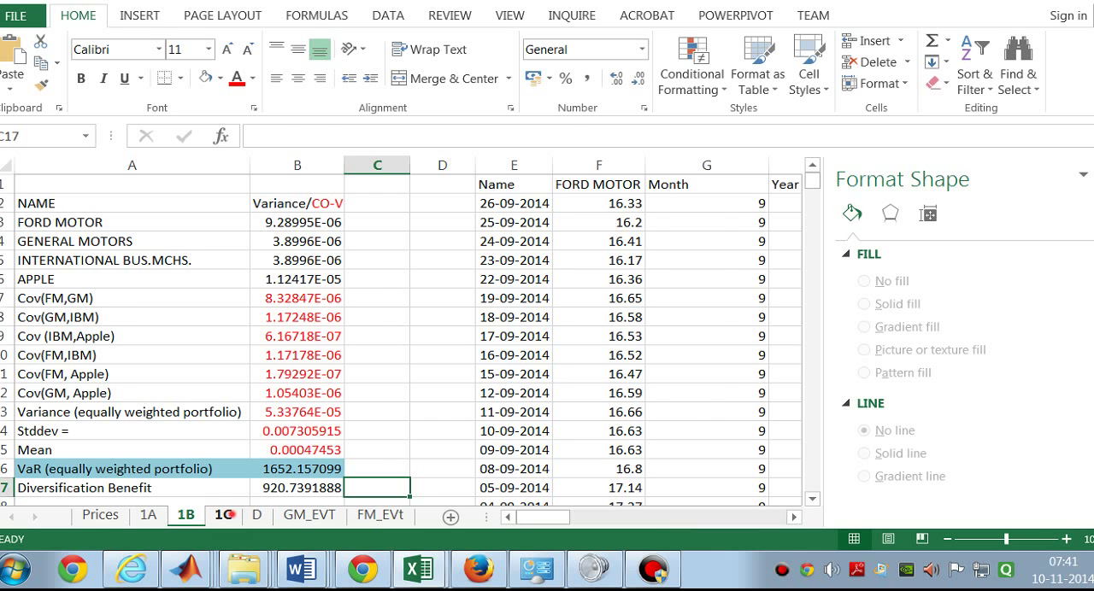
Step: Examine the Ford Motor VaR formula in M2 on sheet 1C, focusing on the variance term 0.94*H2^2+(1-0.94)*K2
click(222, 515)
drag(523, 517, 560, 517)
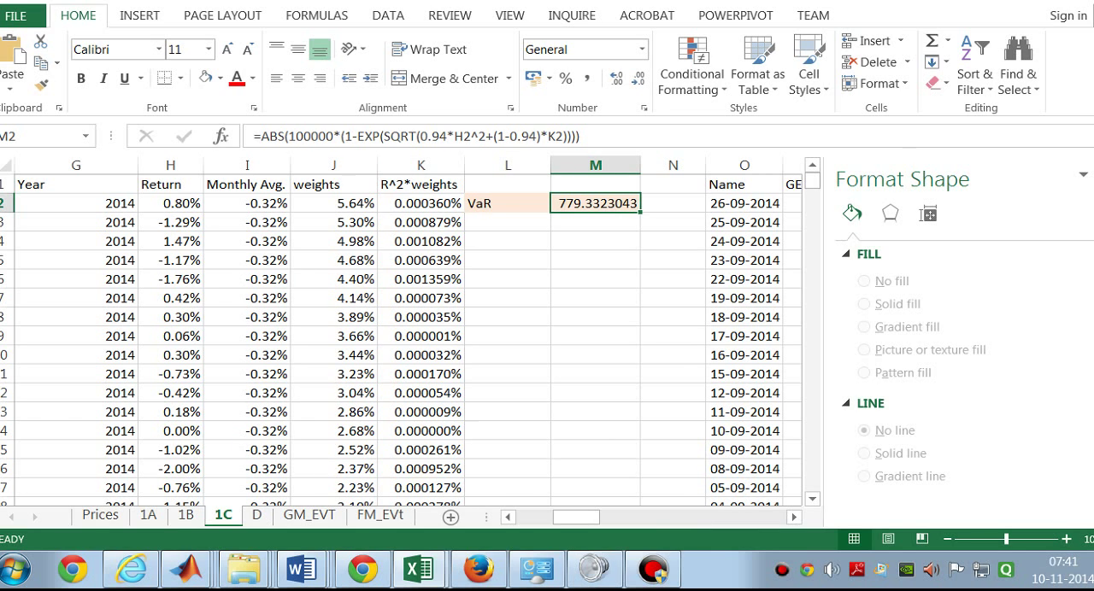
drag(418, 137, 567, 137)
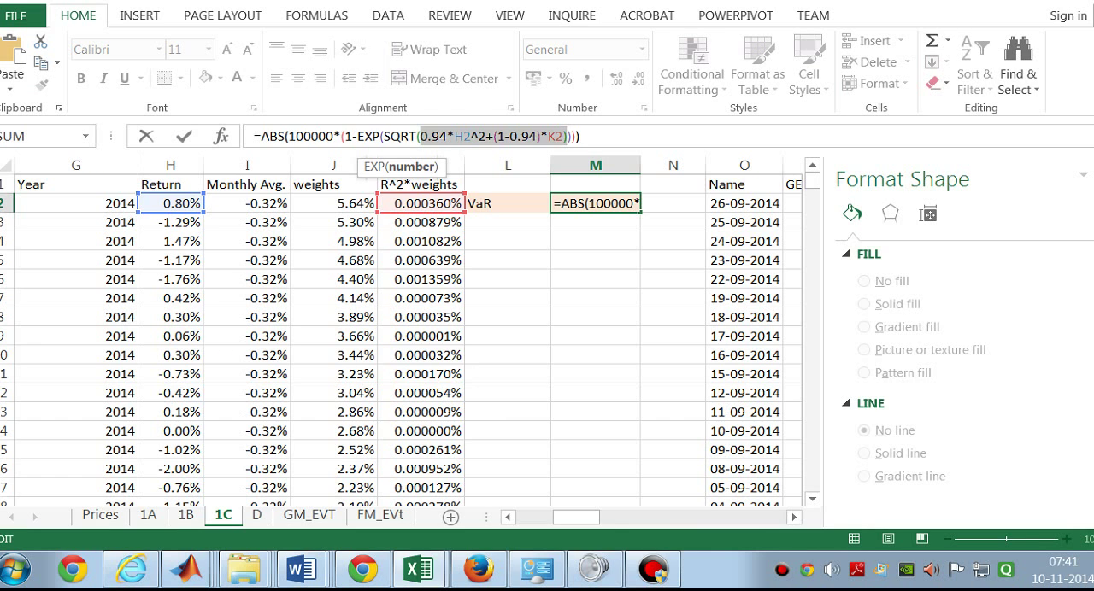
key(Return)
Step: Inspect the weights formula in J2 and examine how the weights in column J change for older dates
click(299, 204)
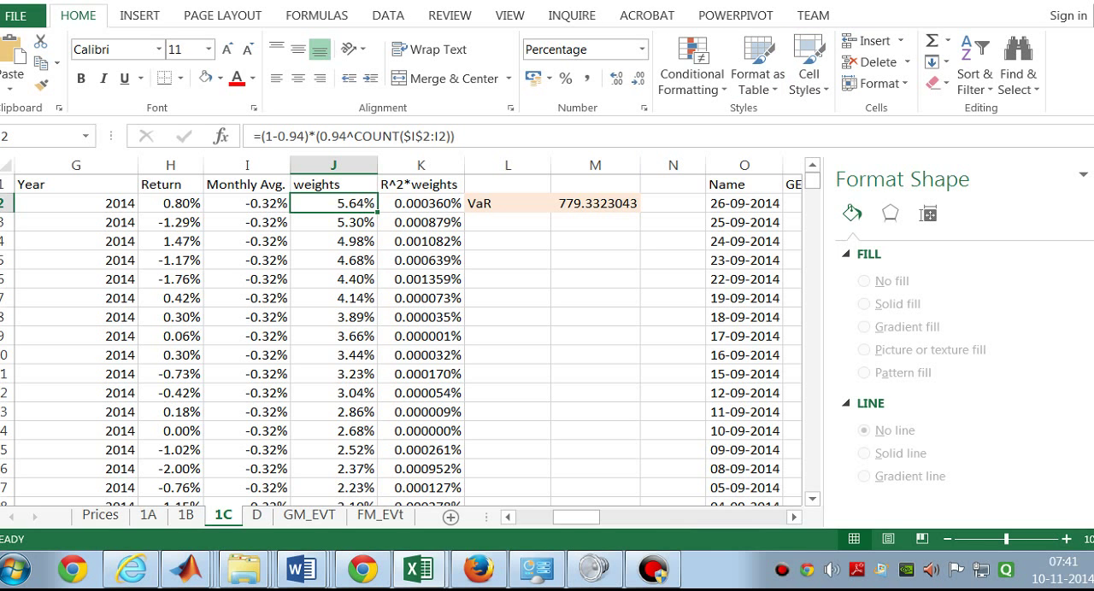
scroll(402, 339, down, 15)
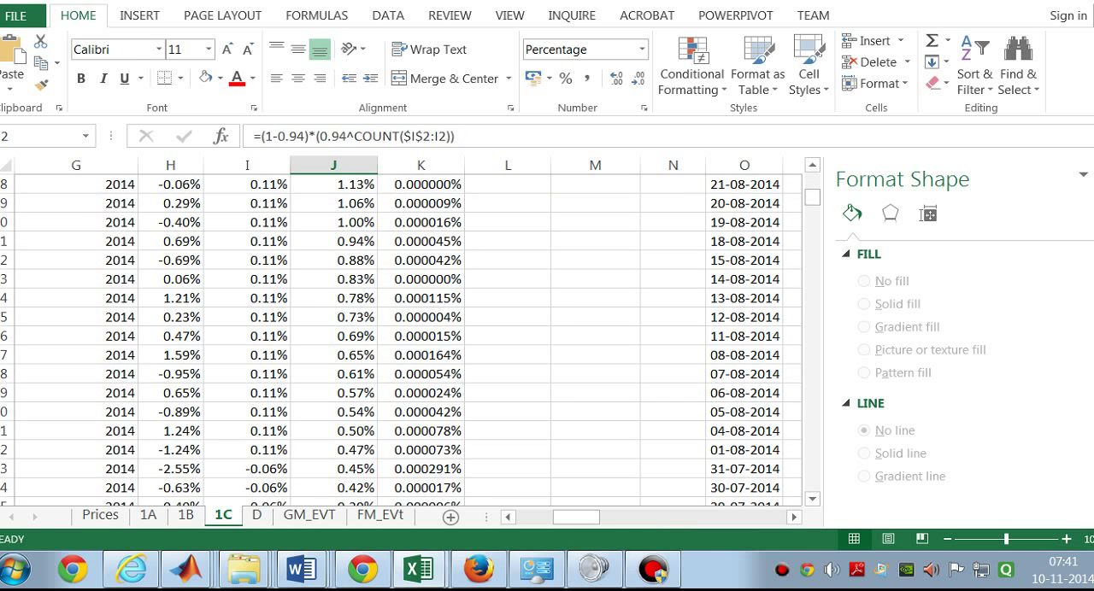
scroll(401, 339, down, 20)
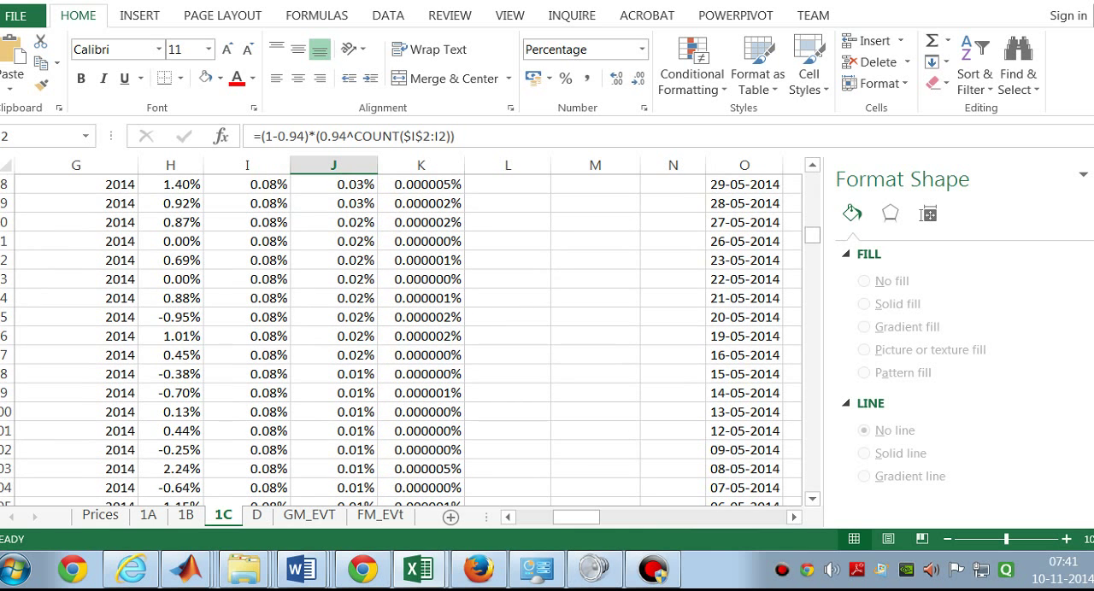
scroll(402, 340, up, 20)
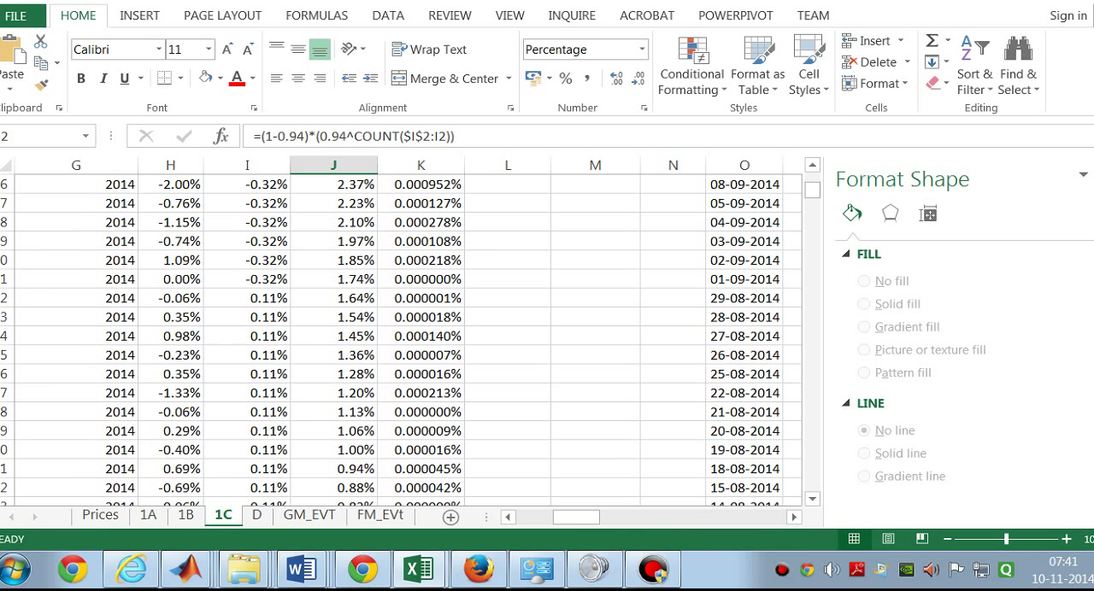
scroll(402, 339, down, 20)
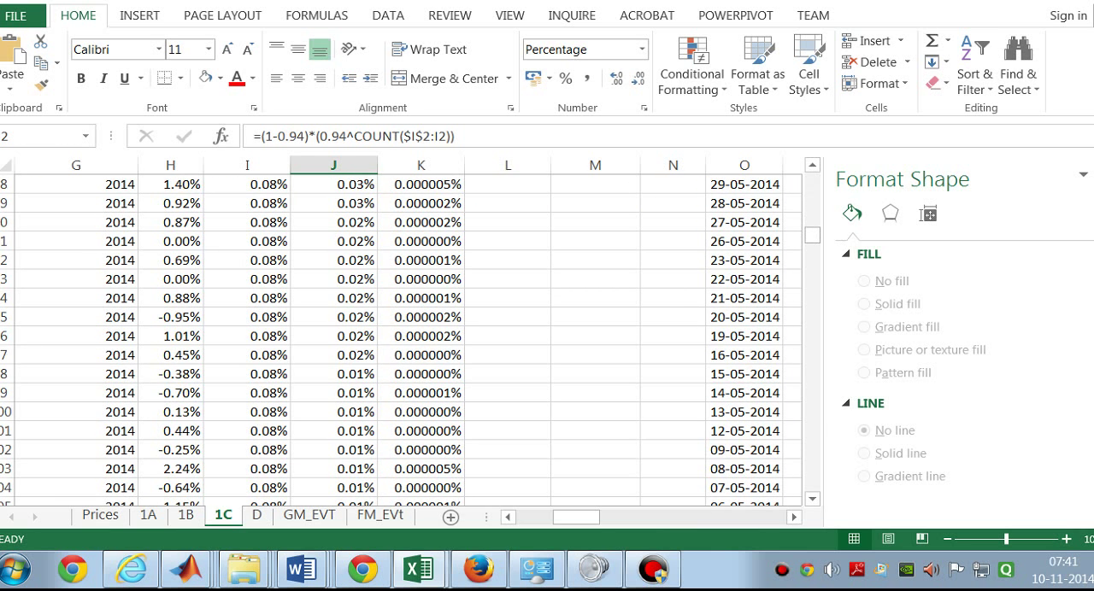
scroll(401, 339, down, 20)
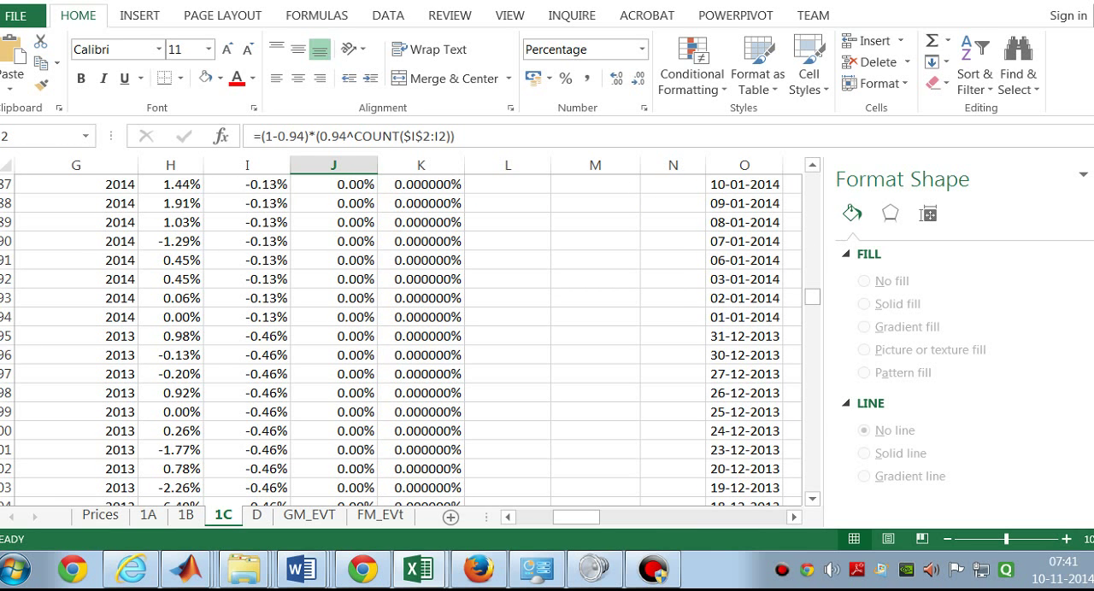
scroll(402, 339, down, 20)
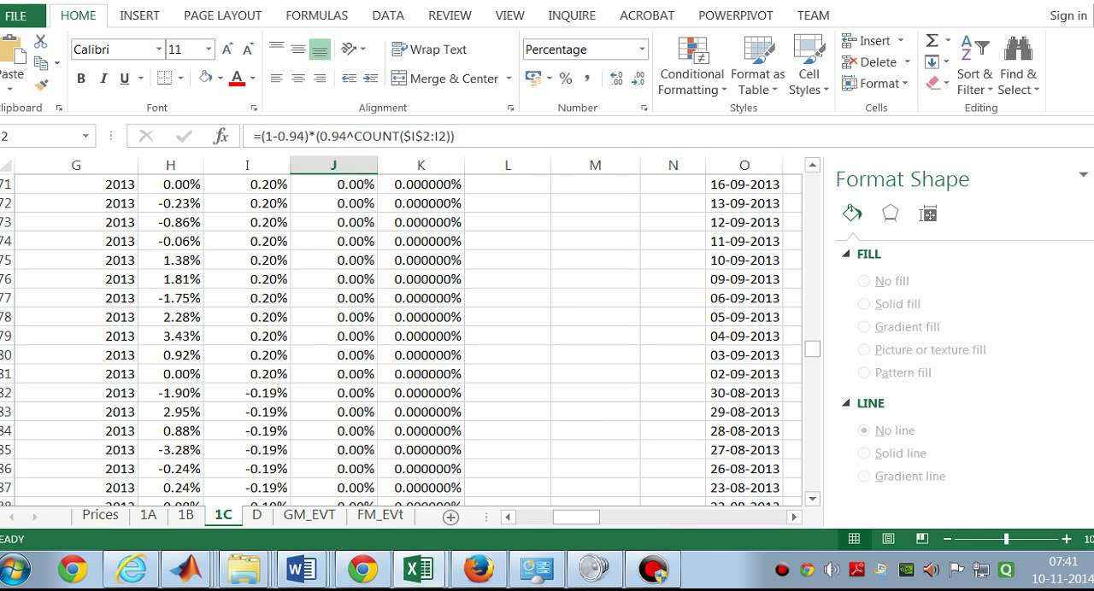
scroll(401, 339, down, 18)
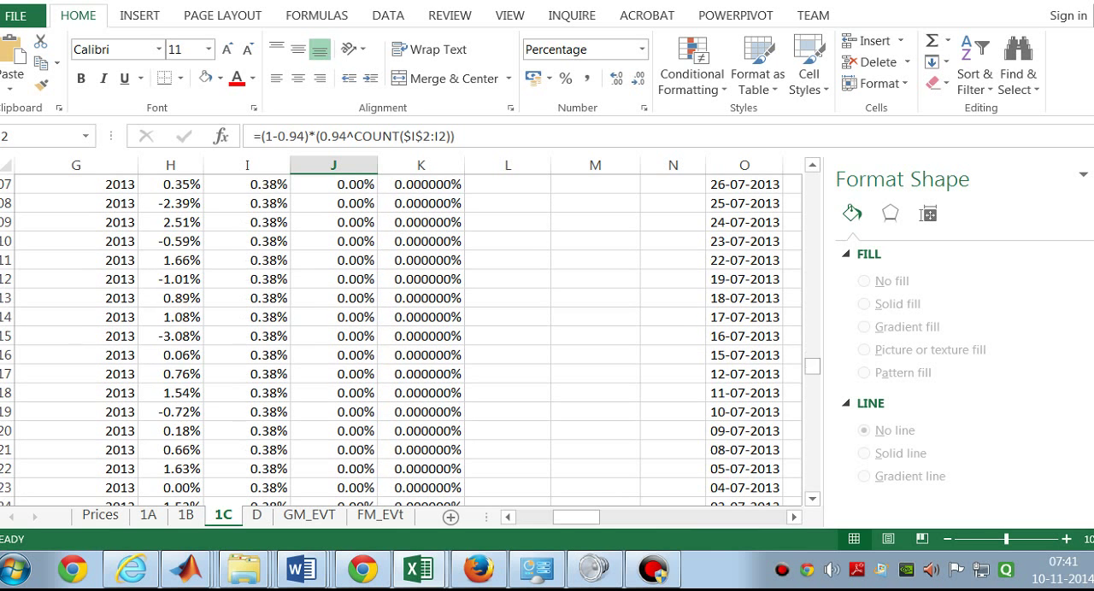
scroll(402, 339, down, 3)
scroll(401, 339, up, 20)
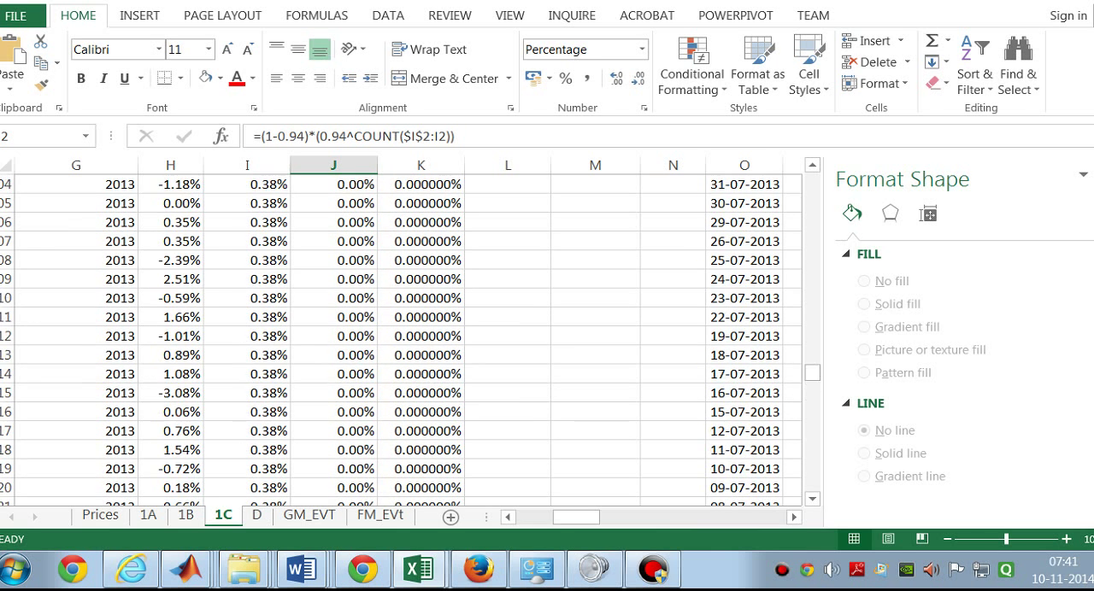
scroll(401, 339, up, 20)
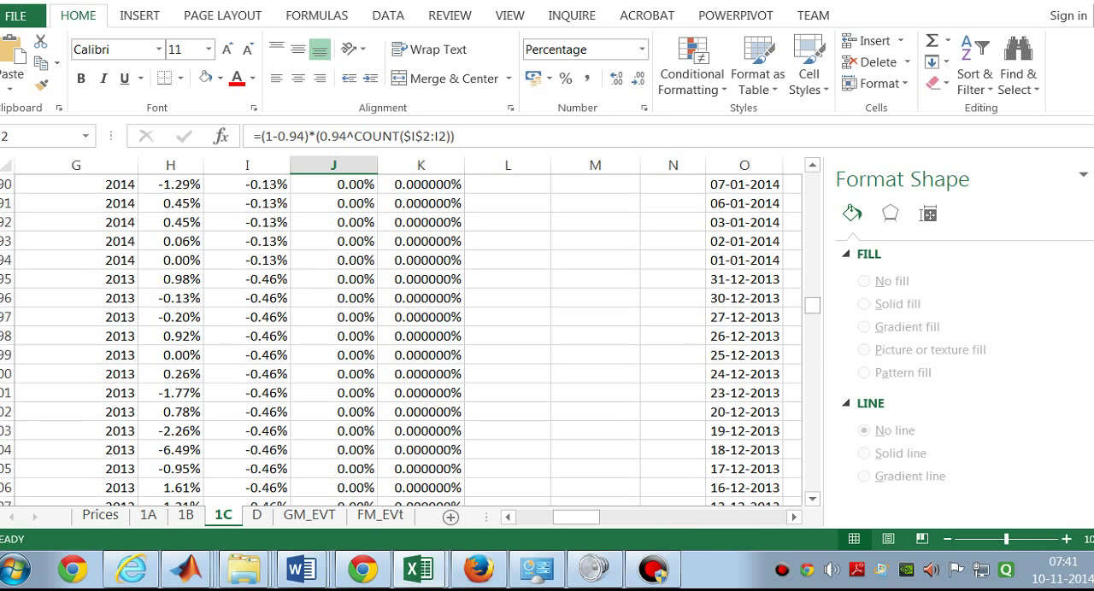
Step: Inspect the R^2*weights formula in K124 and compare it with the values at the start of column K
scroll(420, 298, up, 7)
click(421, 298)
scroll(420, 298, up, 5)
scroll(420, 298, down, 1)
scroll(401, 340, up, 20)
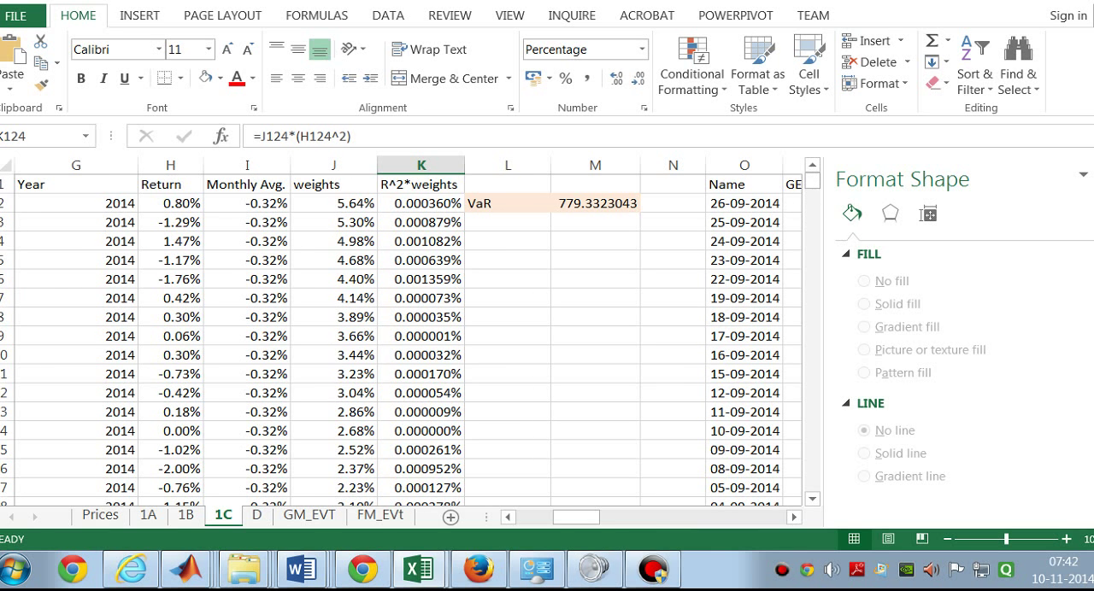
Step: Check the weights formula in J115, in the row dated 22-04-2014
scroll(402, 339, down, 20)
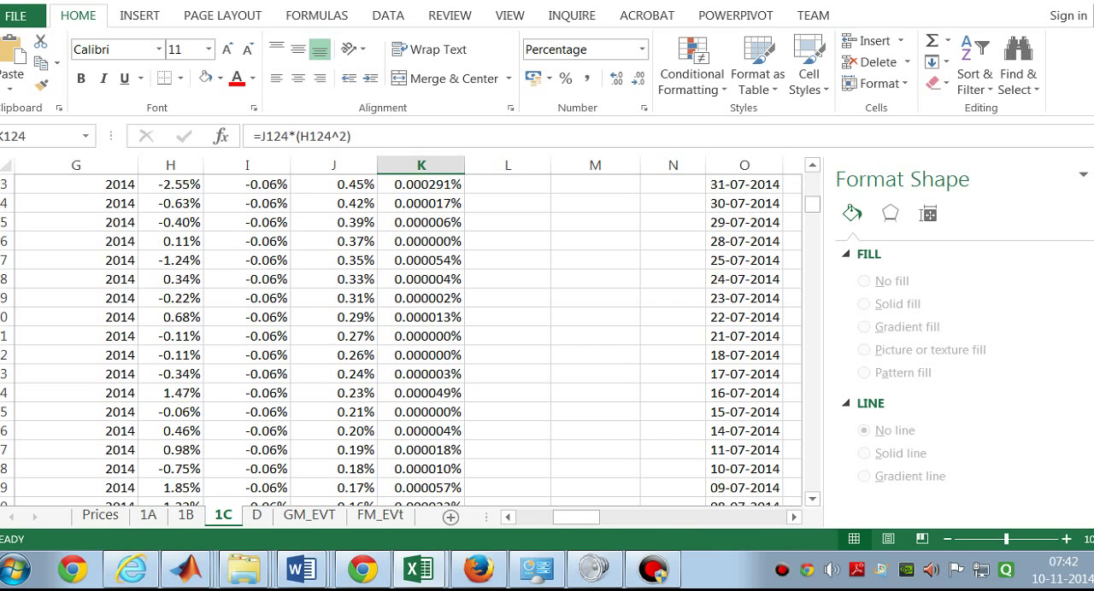
scroll(402, 339, down, 12)
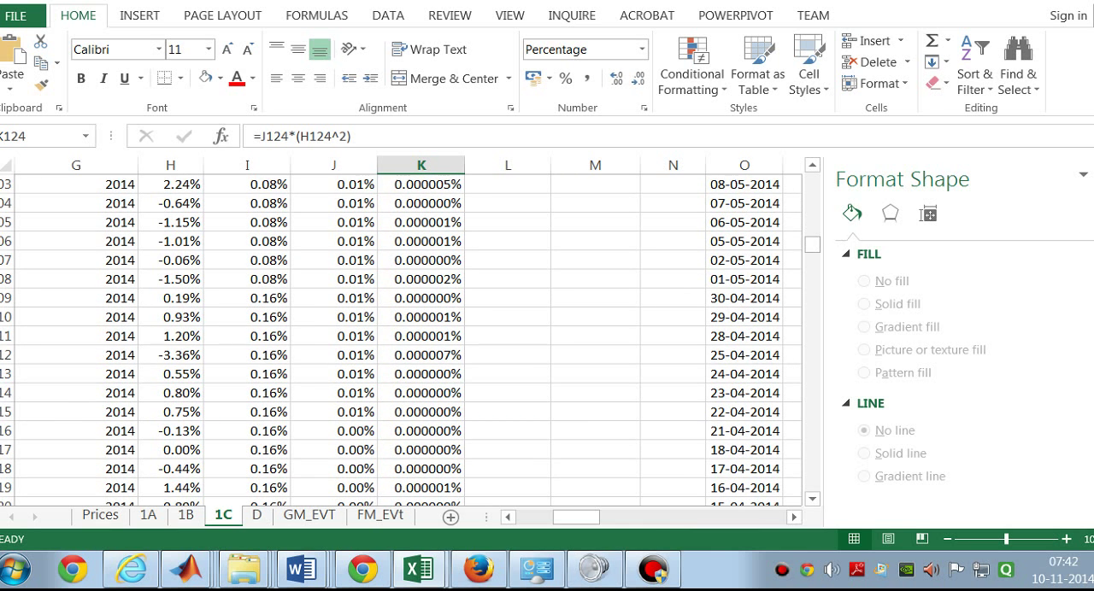
click(354, 411)
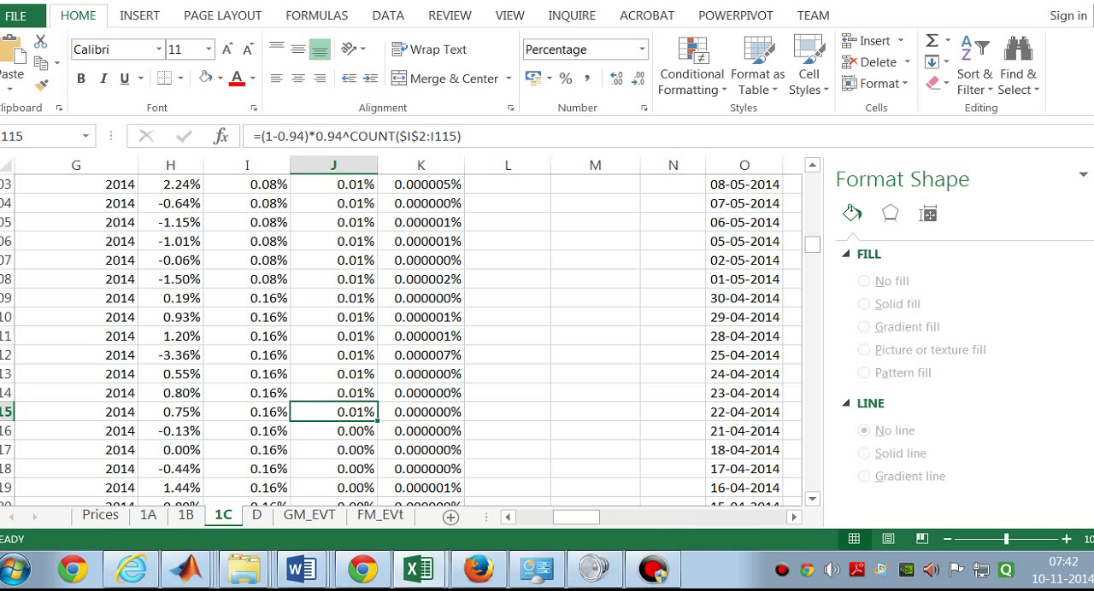
Step: Look through the Ford Motor price history on sheet 1B, and return to the variance and covariance table
click(185, 515)
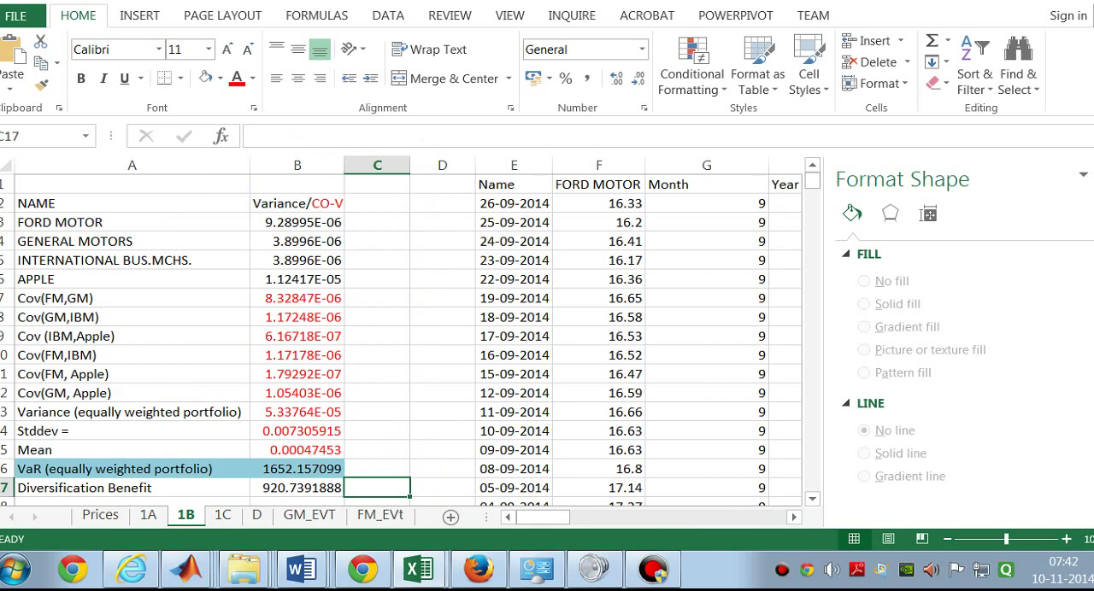
scroll(401, 340, down, 20)
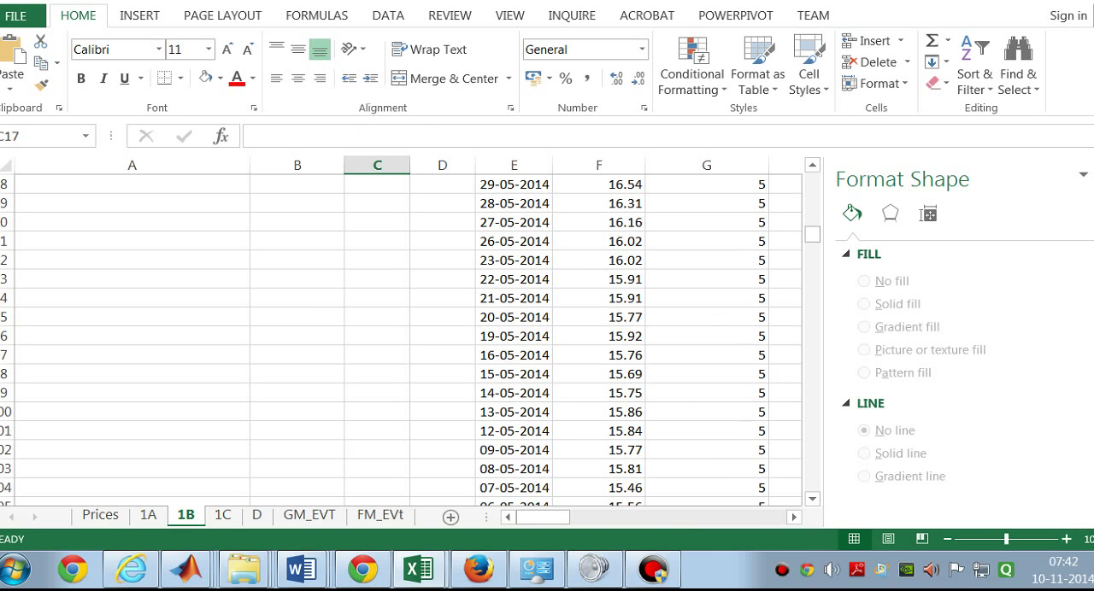
scroll(402, 339, down, 9)
scroll(402, 340, up, 10)
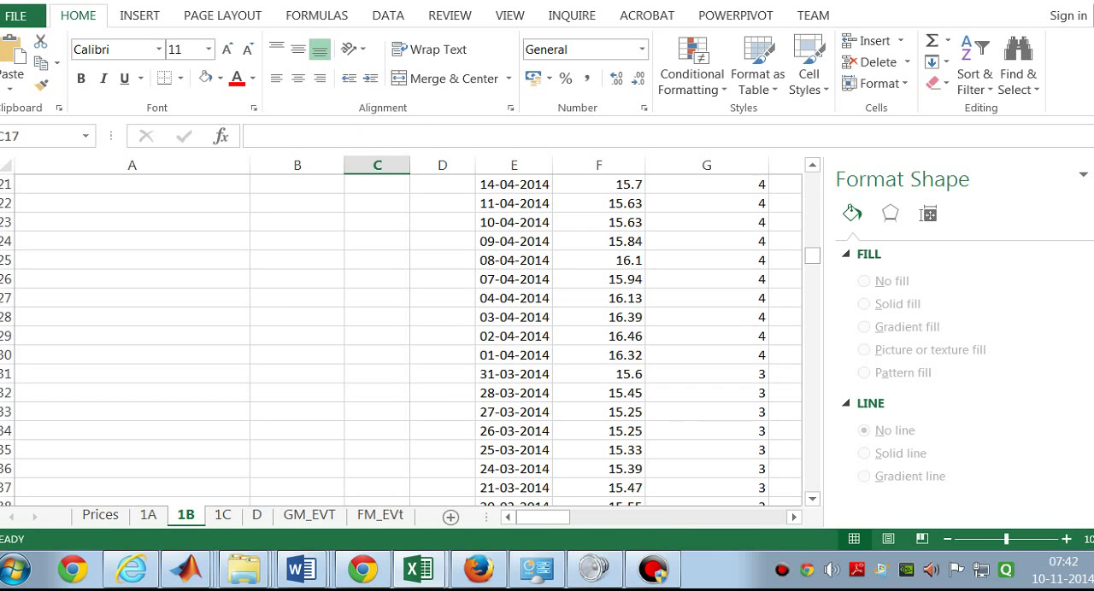
scroll(402, 339, up, 18)
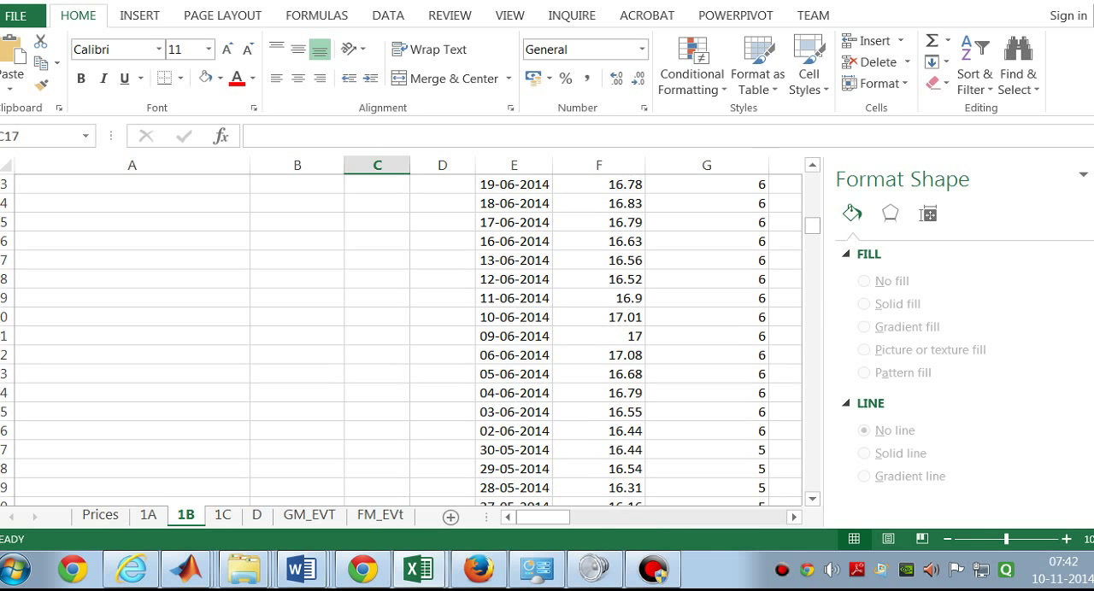
scroll(402, 339, down, 20)
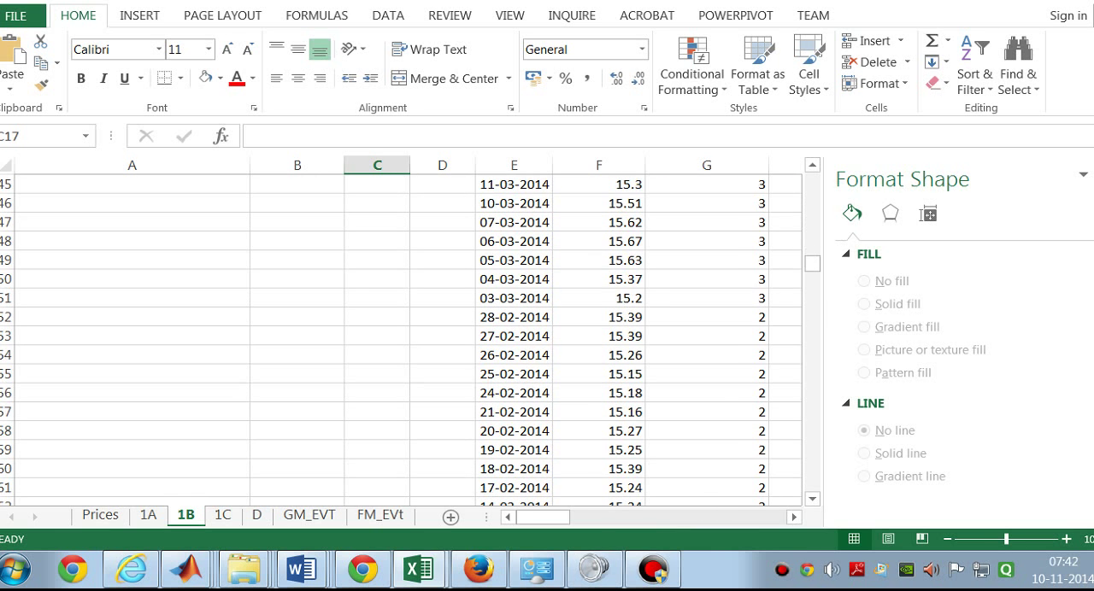
scroll(401, 339, down, 20)
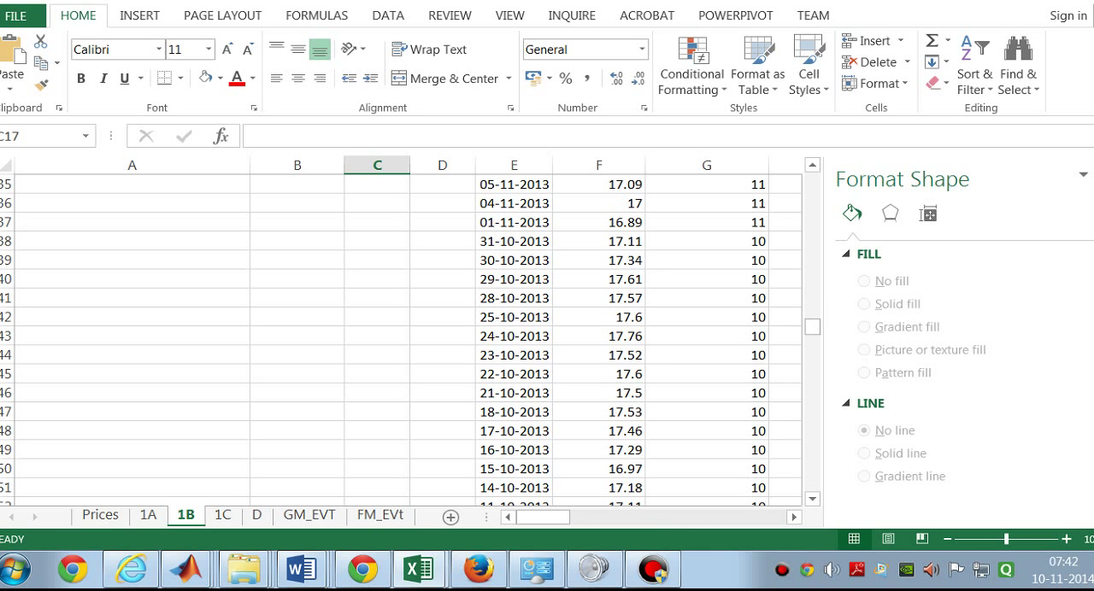
scroll(401, 339, up, 16)
scroll(402, 339, up, 19)
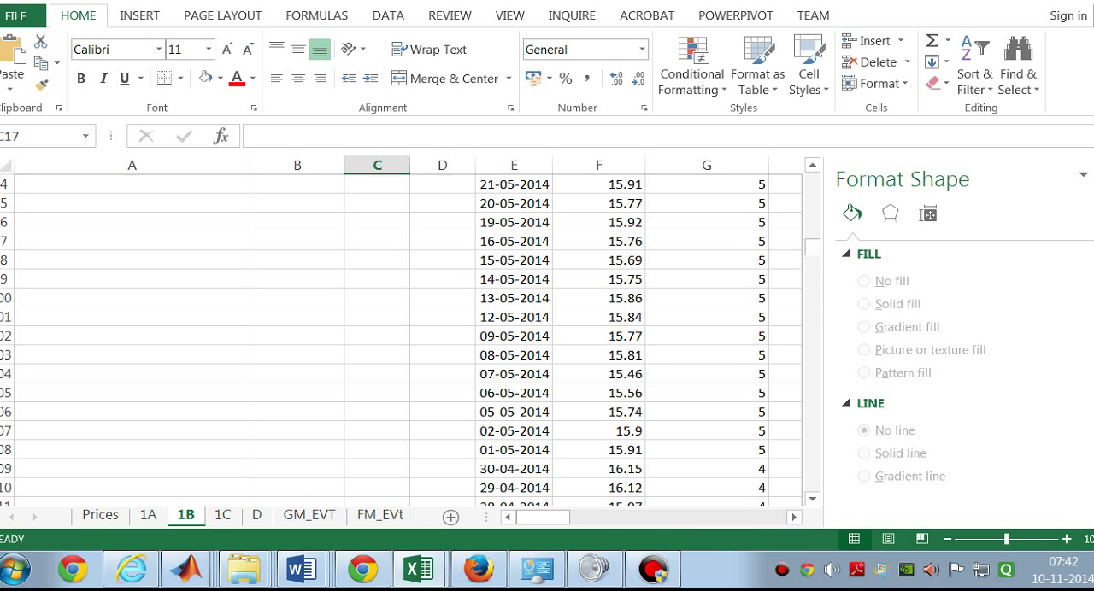
scroll(402, 340, up, 20)
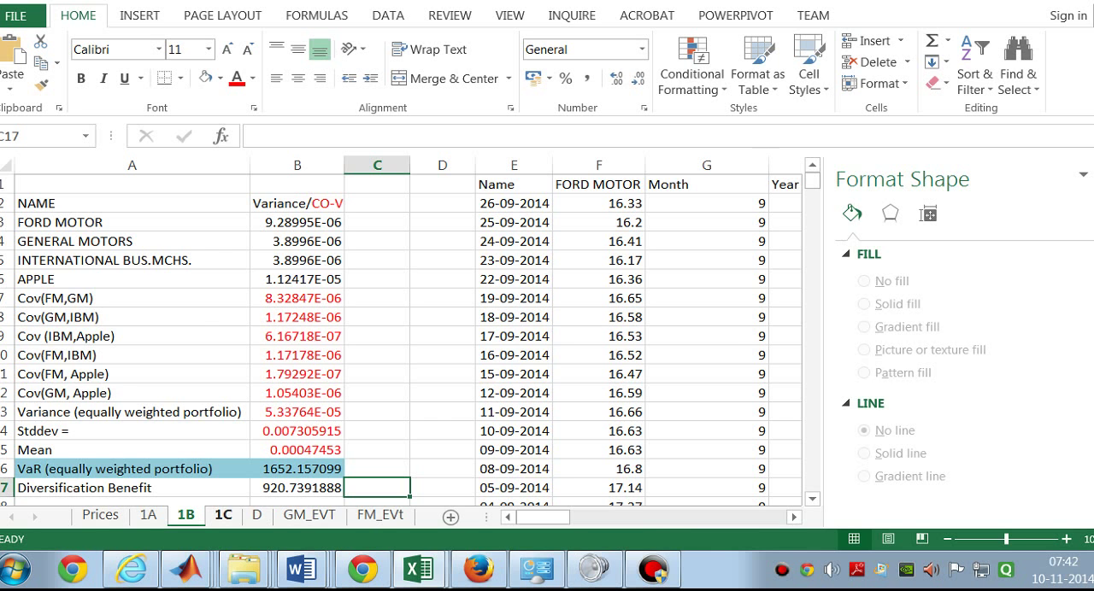
Step: Bring the first rows of the weights, R^2*weights and VaR columns on sheet 1C back into view
click(222, 516)
scroll(401, 339, up, 20)
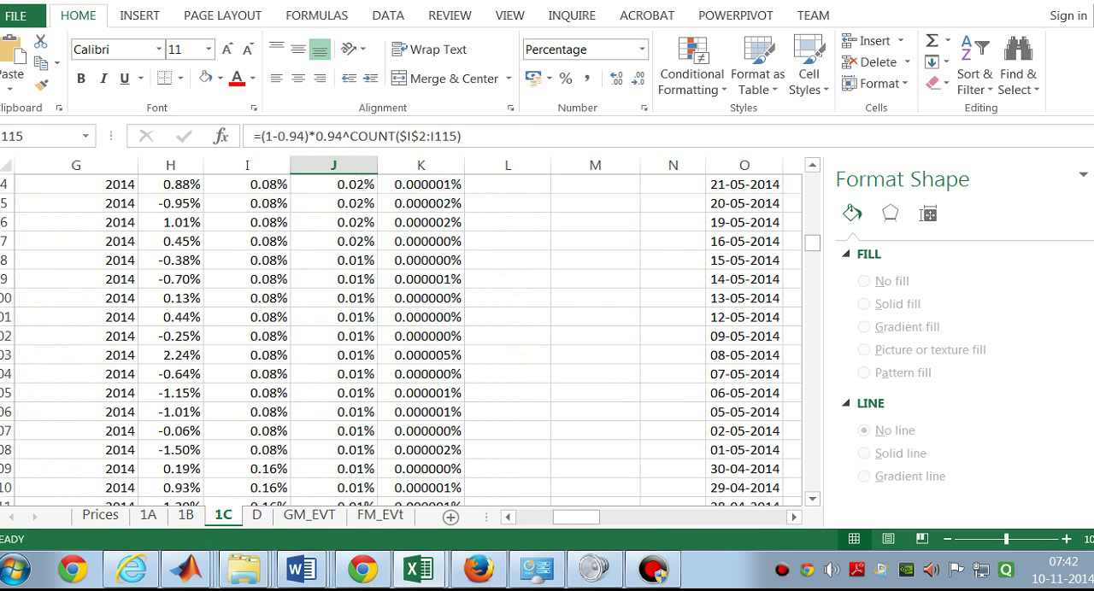
drag(812, 205, 812, 179)
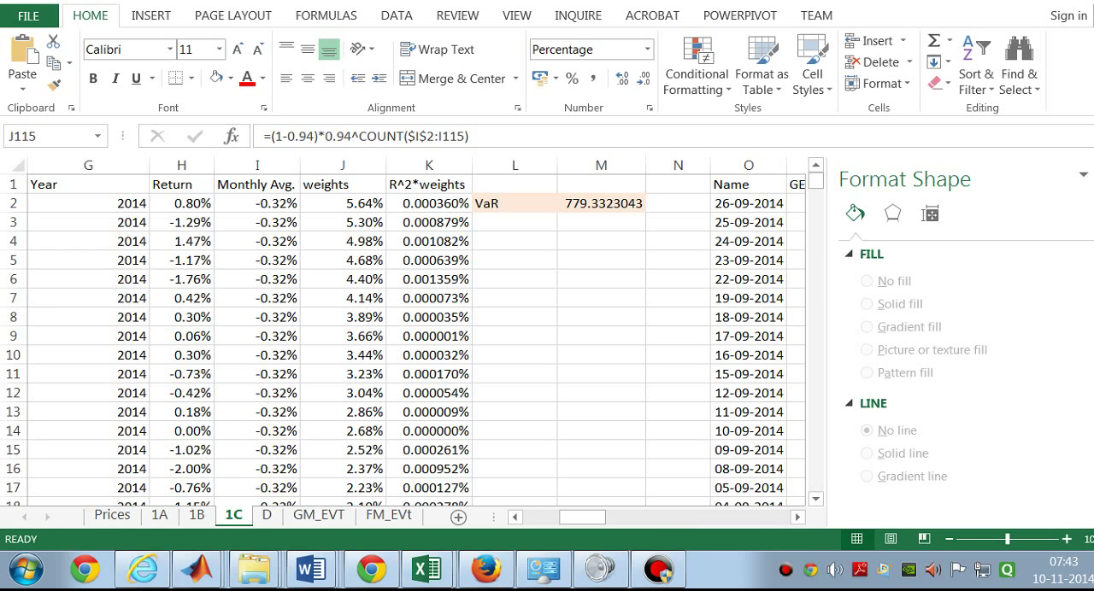
Step: Compare the formulas in the first rows of the weights column on sheet 1C, along with the R^2*weights formula in K2
click(432, 202)
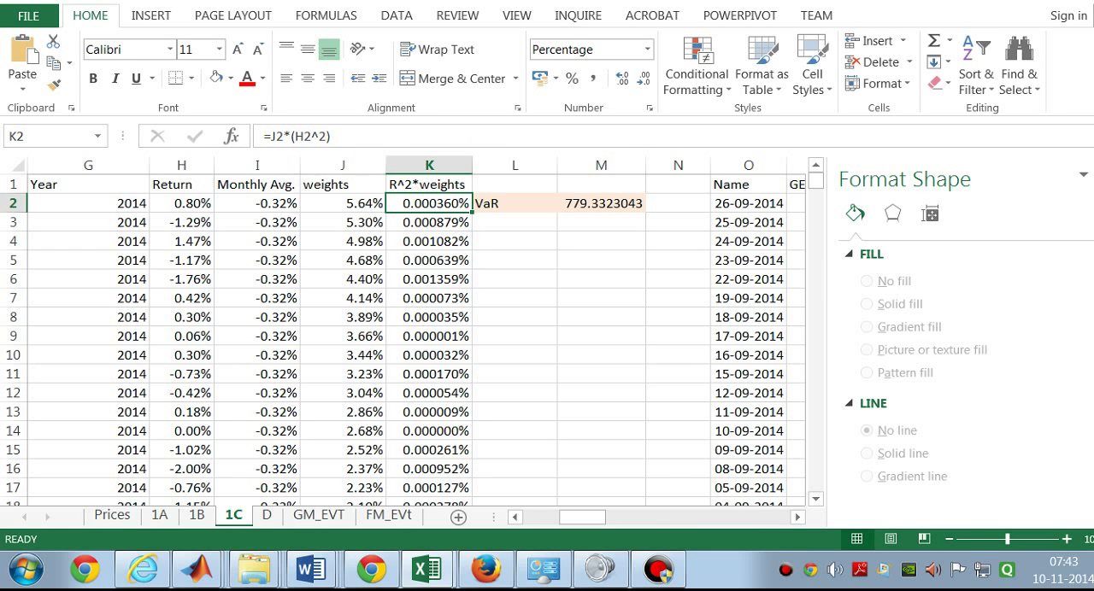
click(344, 207)
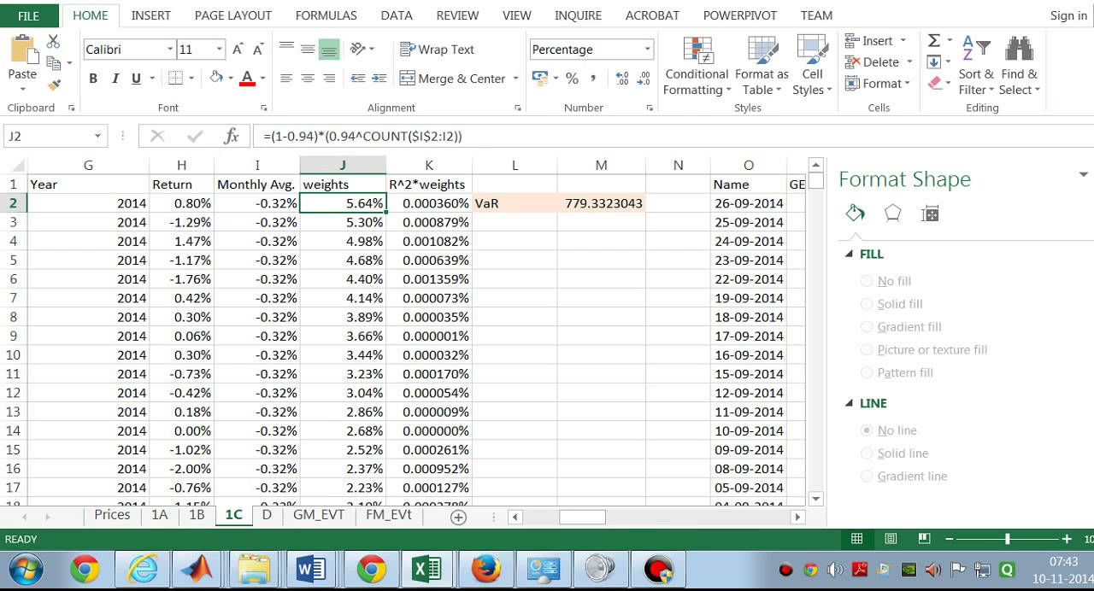
click(346, 221)
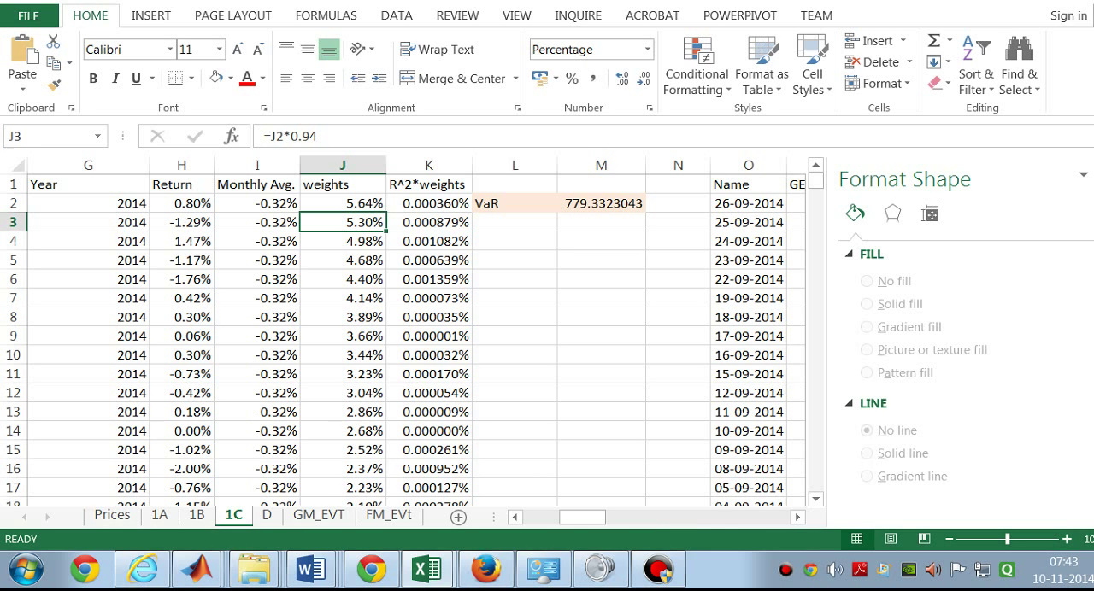
click(338, 201)
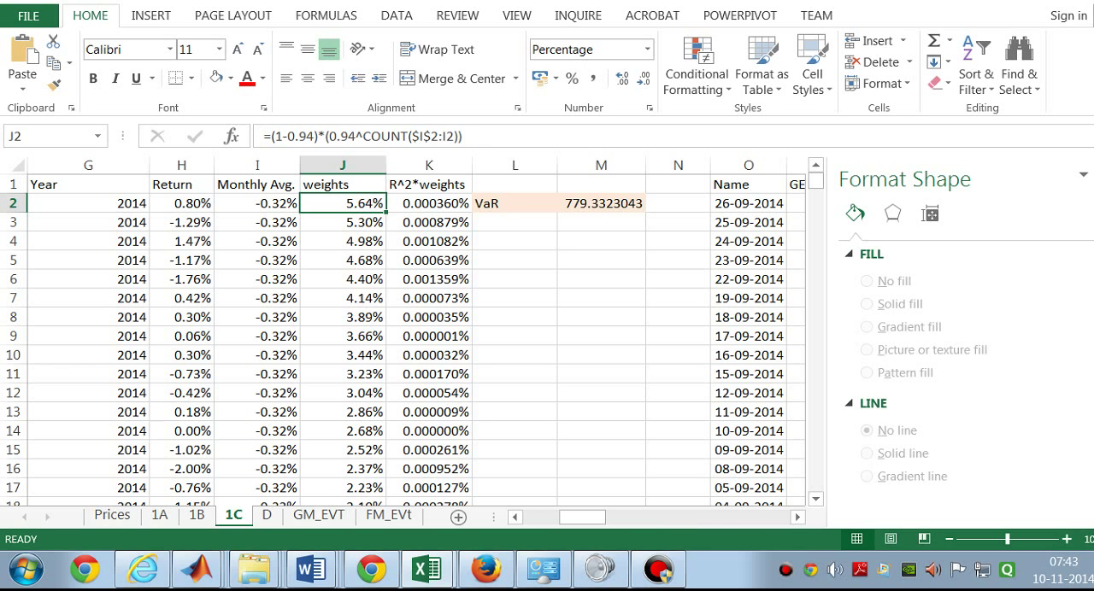
click(346, 221)
click(340, 201)
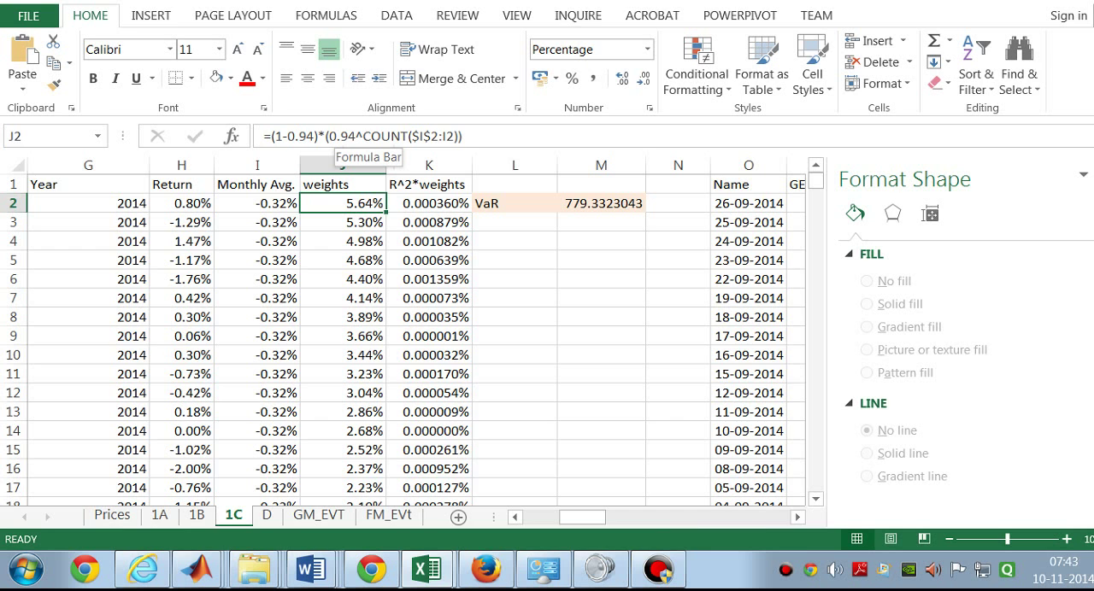
click(359, 220)
click(358, 244)
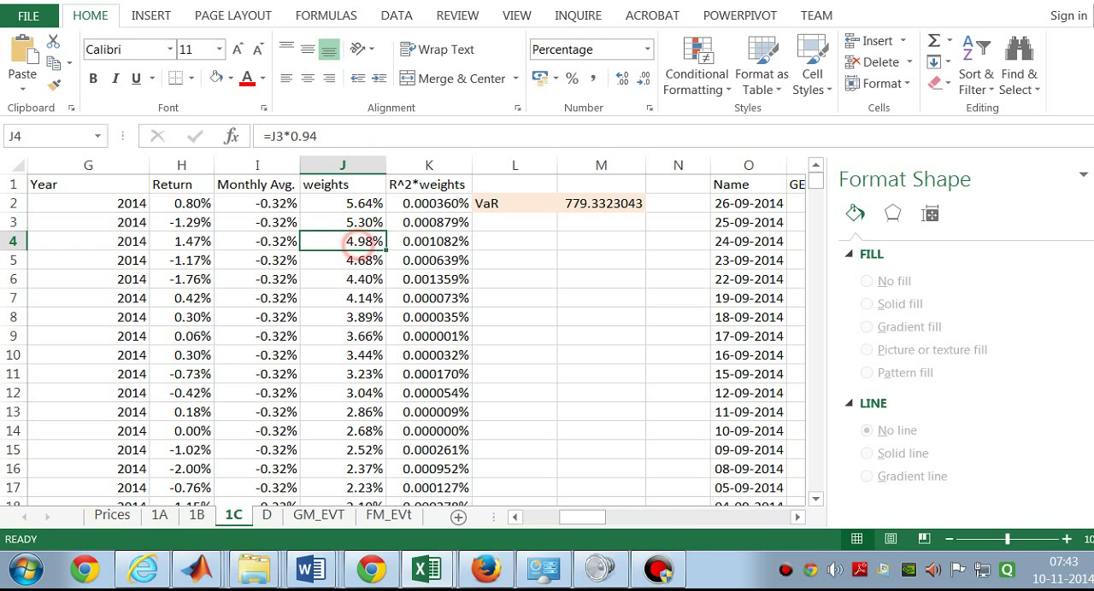
click(360, 277)
click(353, 223)
Step: Simplify the first weights formula in J2 to =(1-0.94)*(0.94), removing the COUNT exponent
click(363, 204)
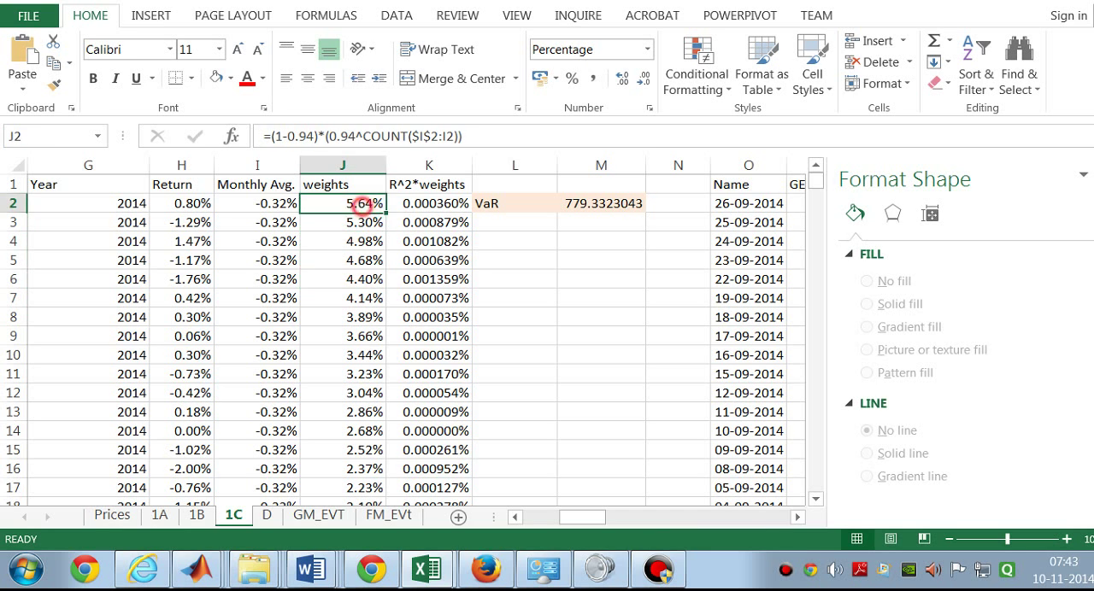
double_click(363, 204)
drag(395, 203, 498, 203)
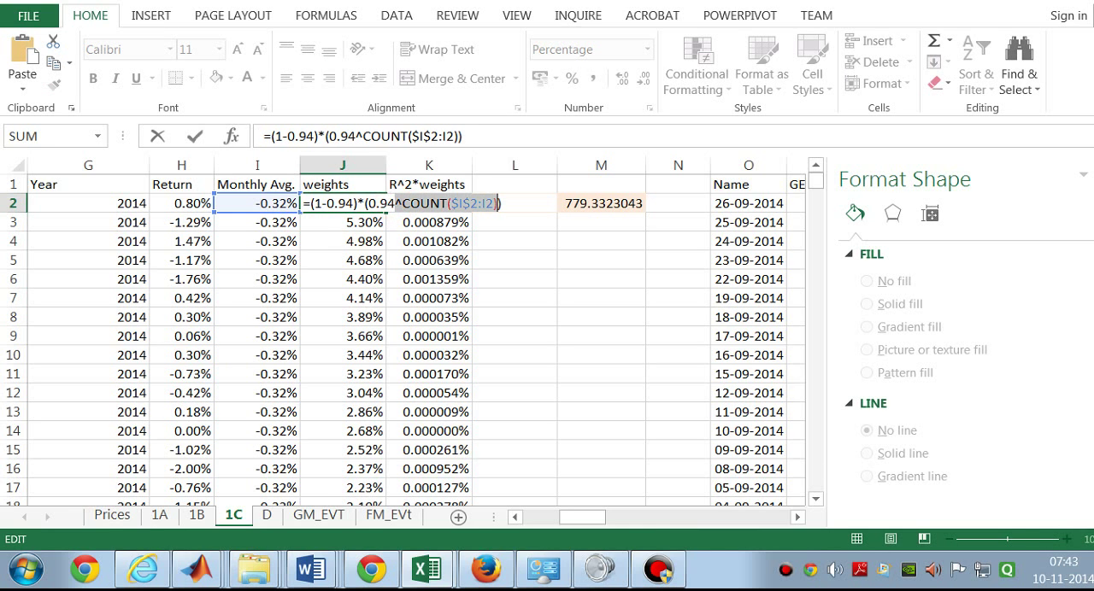
key(Delete)
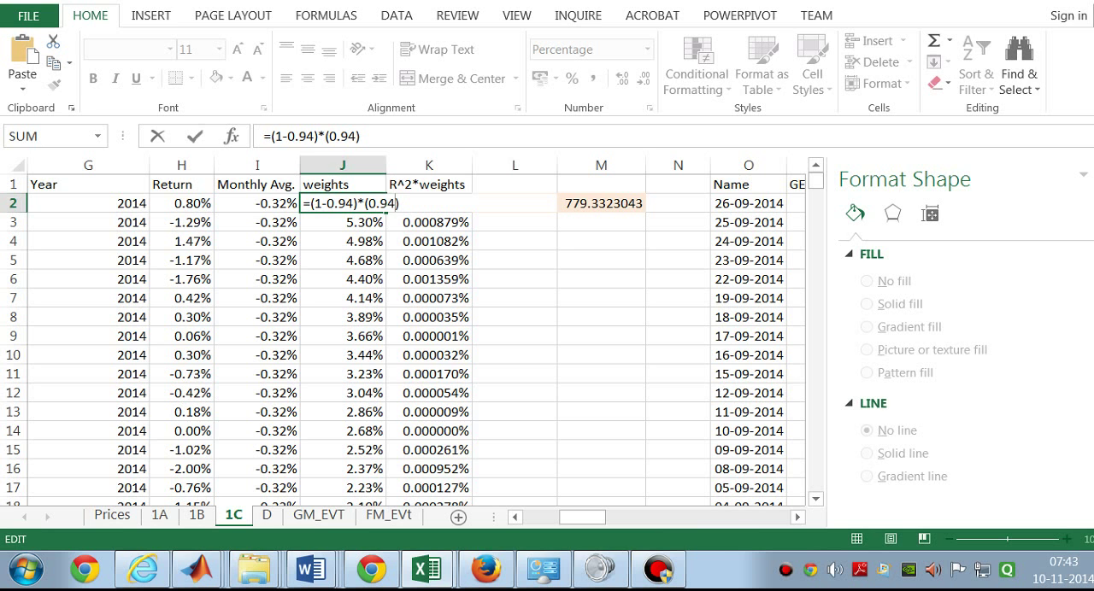
key(Return)
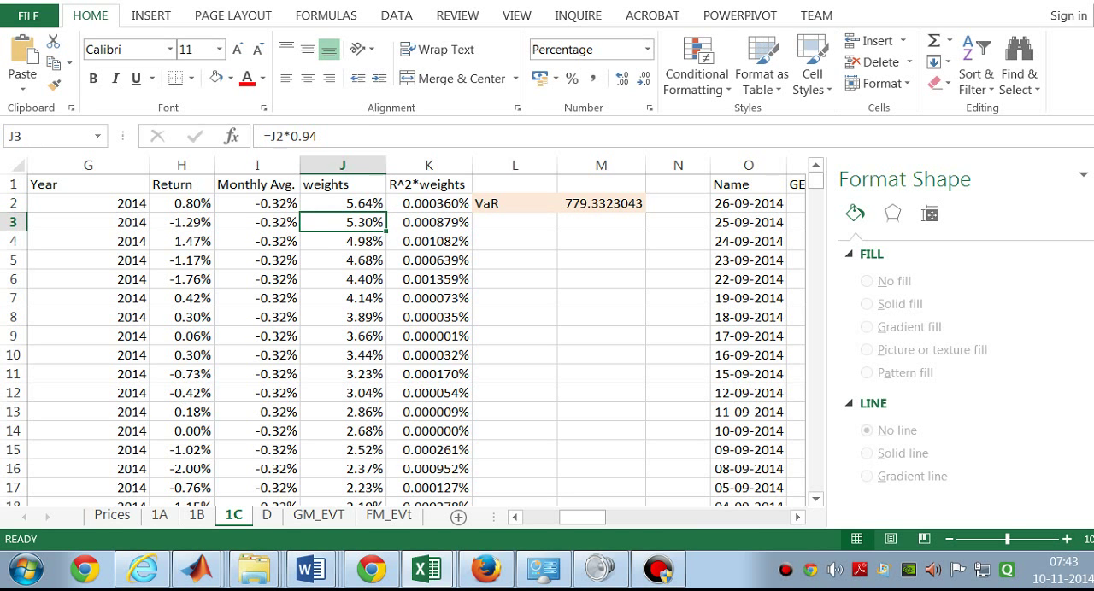
Step: Check how the weights formulas in column J carry on from J2 down to about row 17
scroll(410, 333, down, 7)
scroll(410, 333, up, 7)
click(351, 317)
click(352, 374)
click(352, 450)
click(352, 373)
click(352, 298)
click(352, 222)
click(352, 202)
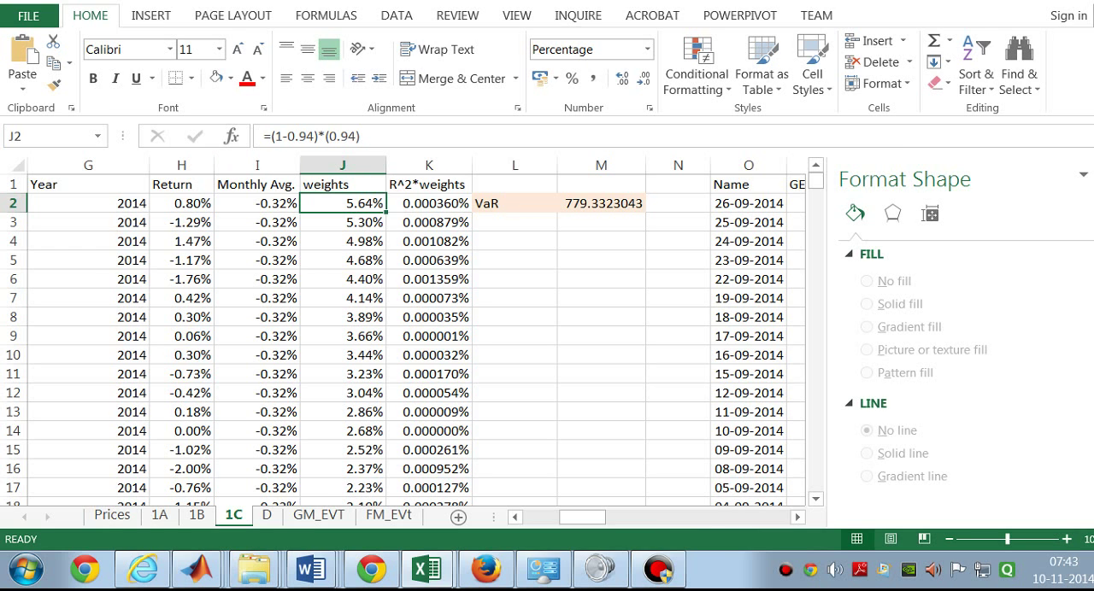
click(342, 279)
click(342, 393)
click(337, 486)
click(342, 317)
click(359, 203)
drag(353, 261, 353, 278)
click(359, 411)
click(359, 449)
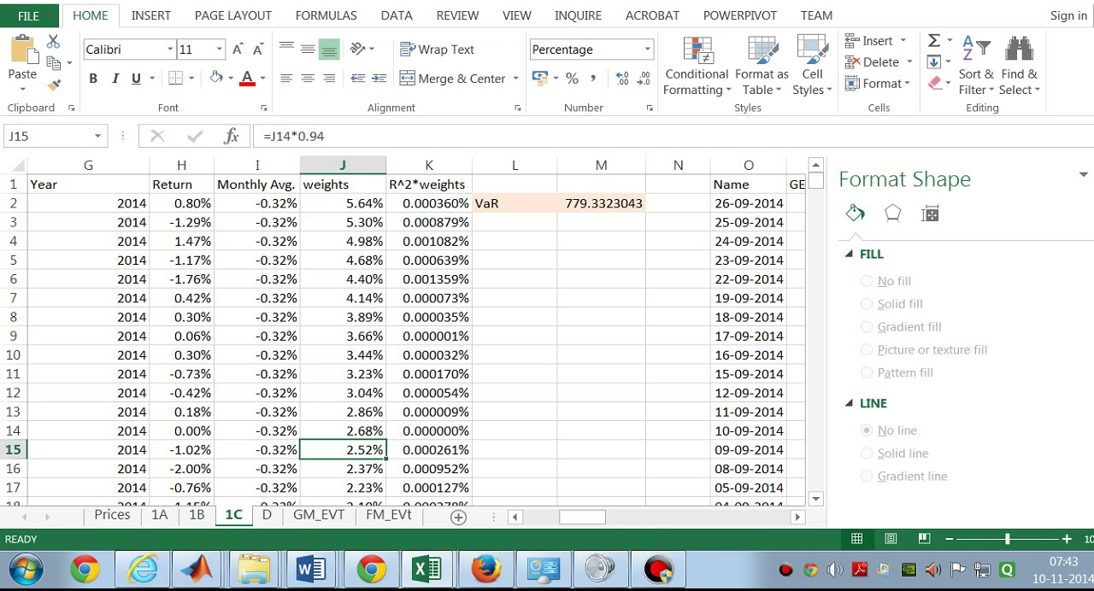
Step: Inspect the R^2*weights formulas in the first rows of column K and the return in H2 that they use
click(437, 206)
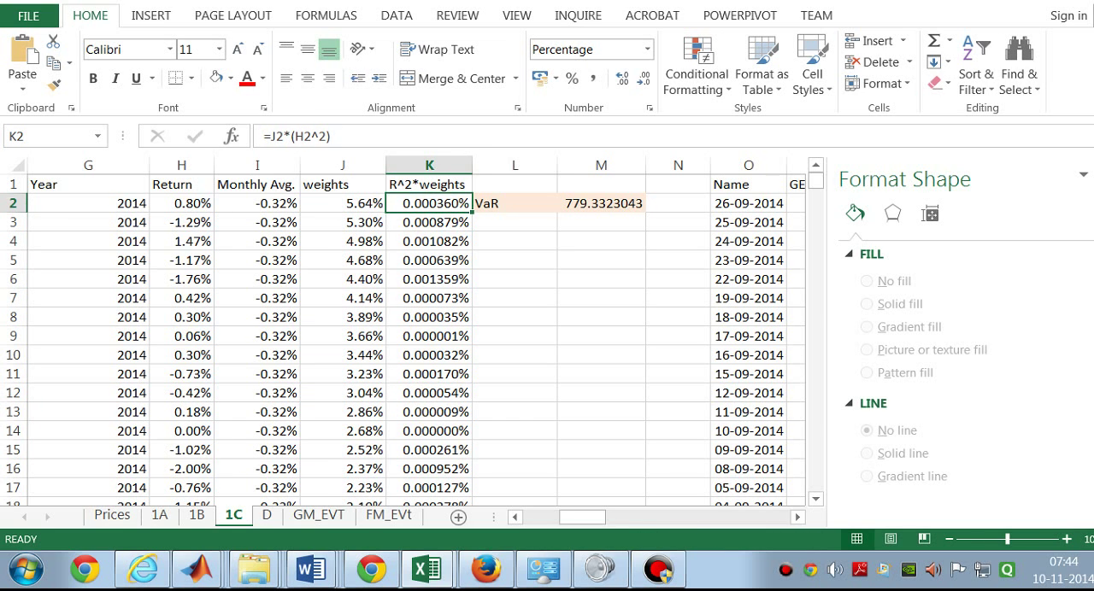
click(181, 204)
click(423, 204)
click(430, 278)
click(430, 314)
click(430, 277)
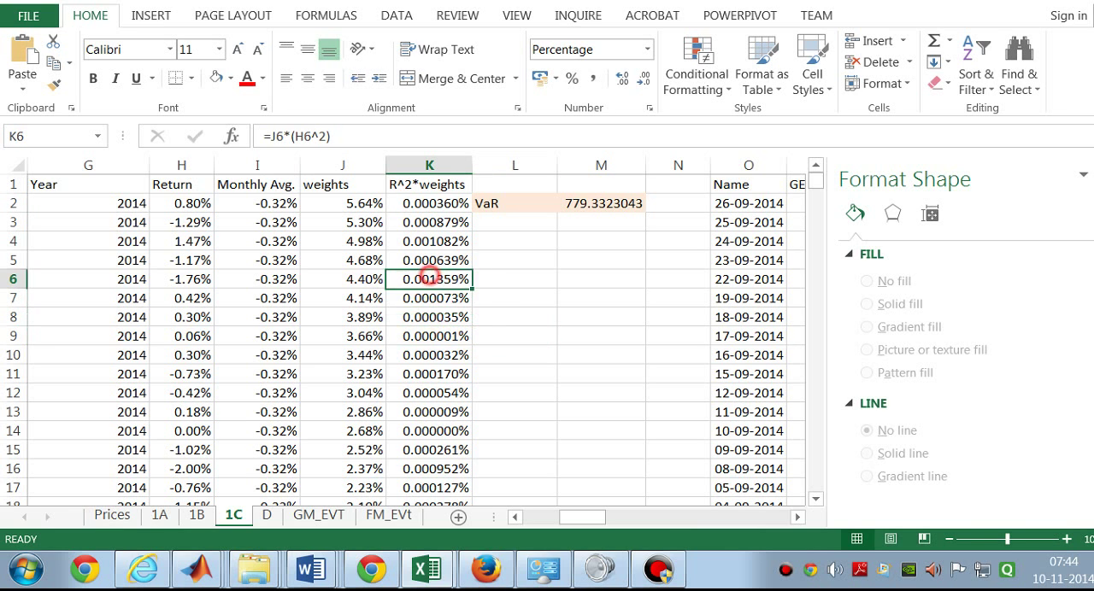
click(435, 236)
click(437, 223)
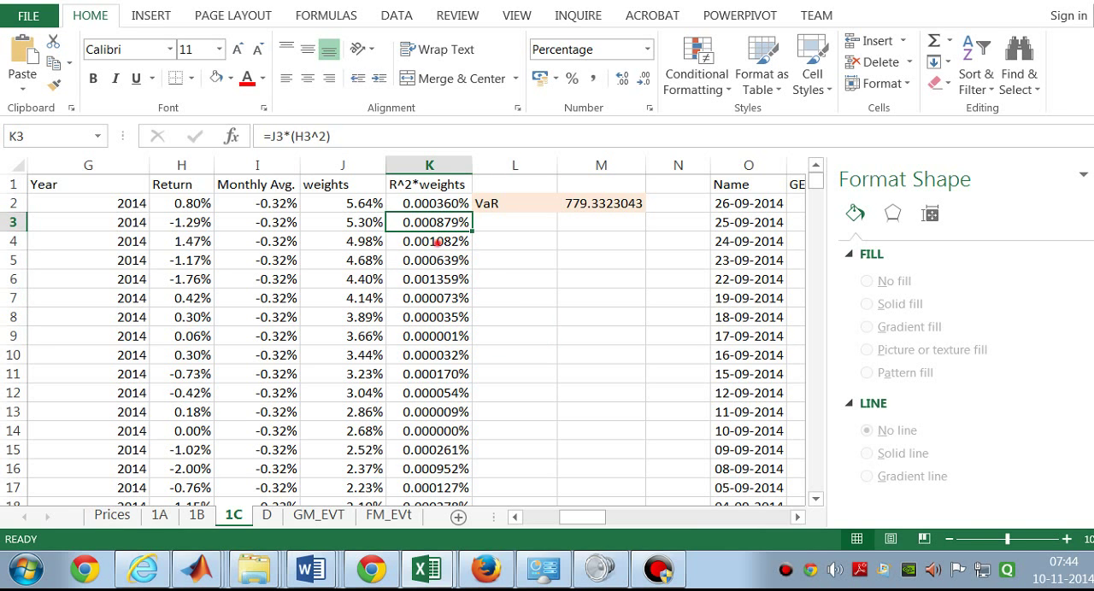
click(438, 241)
click(432, 223)
click(437, 205)
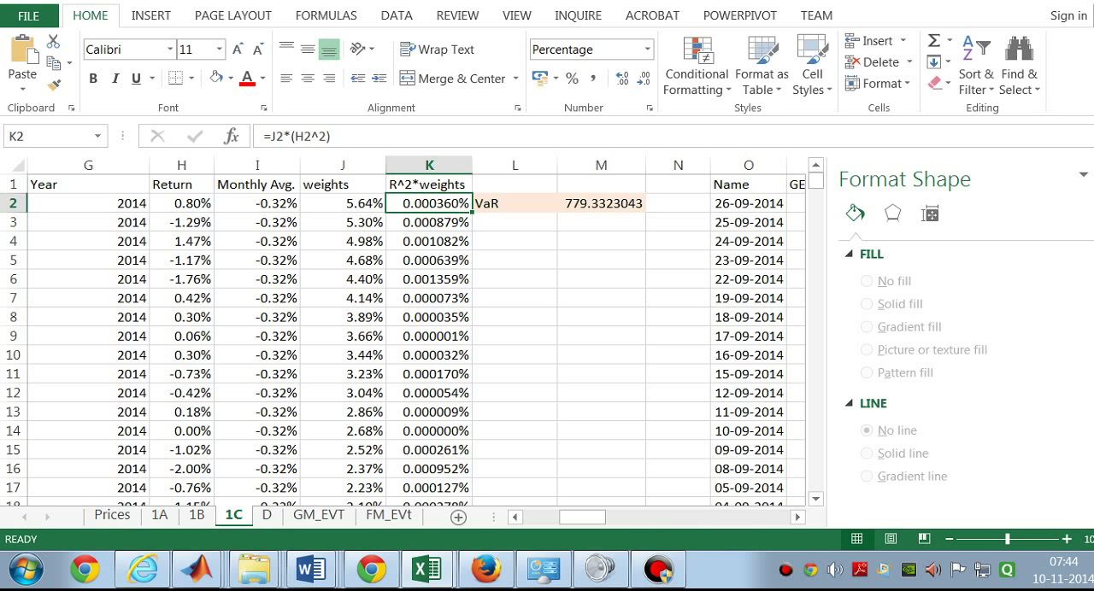
Step: Check the log-return formula in H3 against the R^2*weights formulas in K3 and K2
click(176, 222)
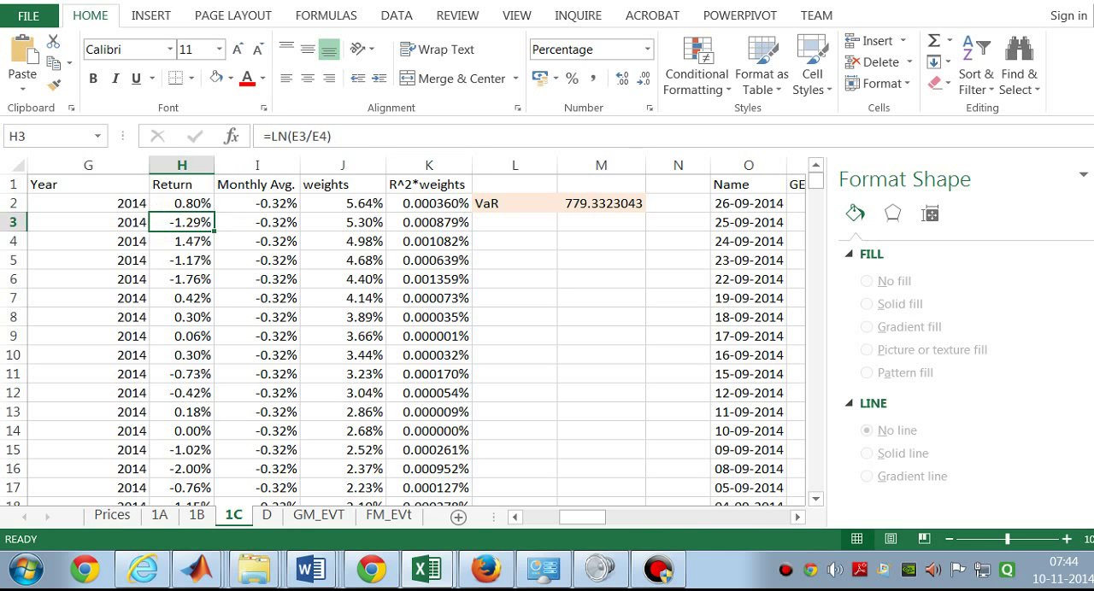
click(433, 221)
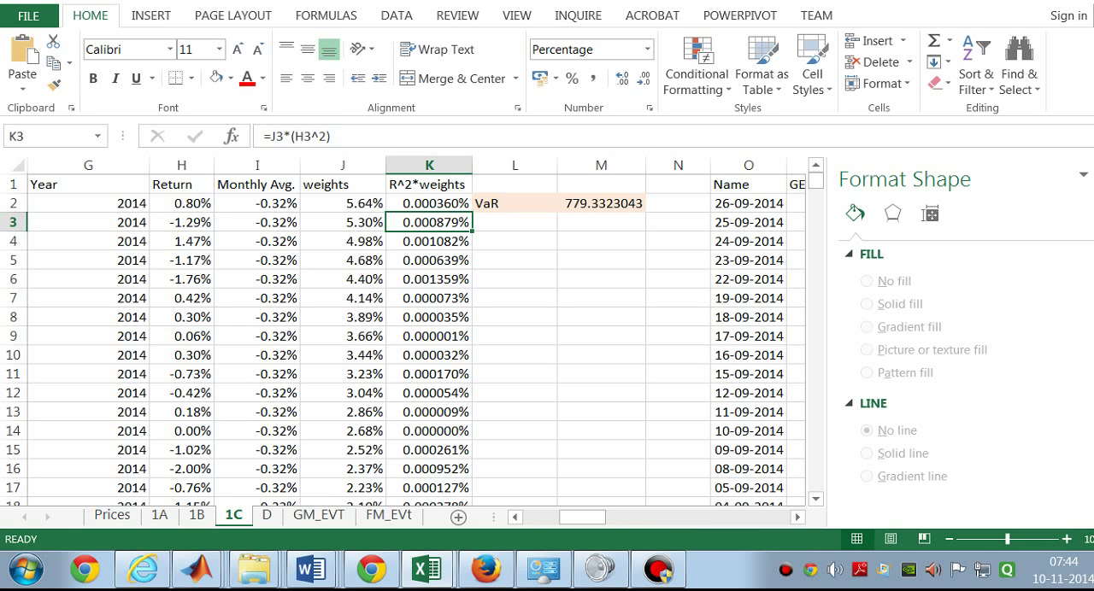
click(430, 204)
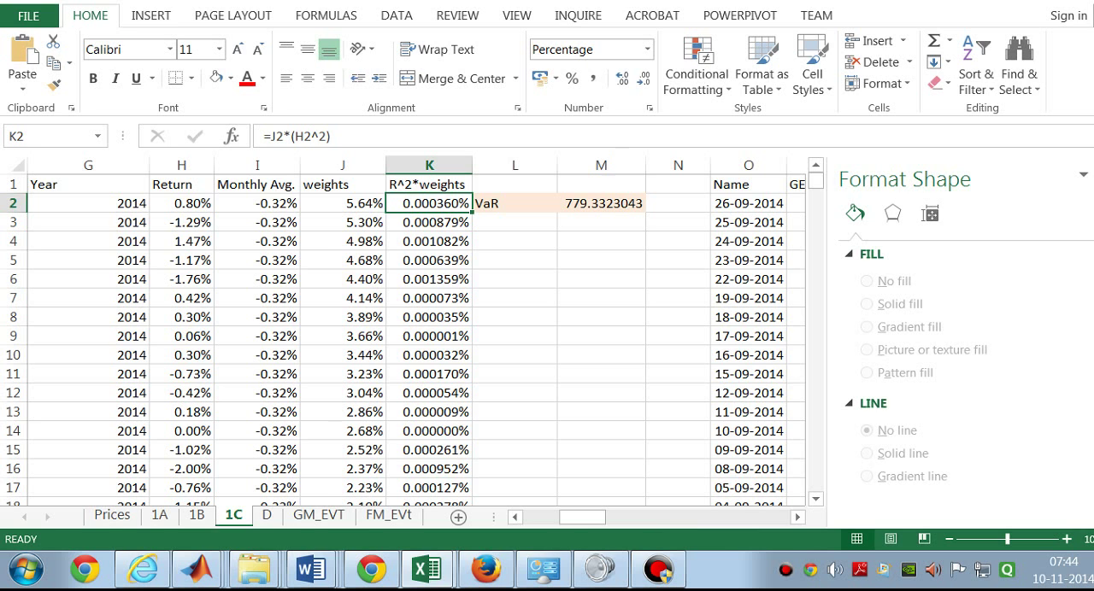
right_click(431, 206)
click(410, 199)
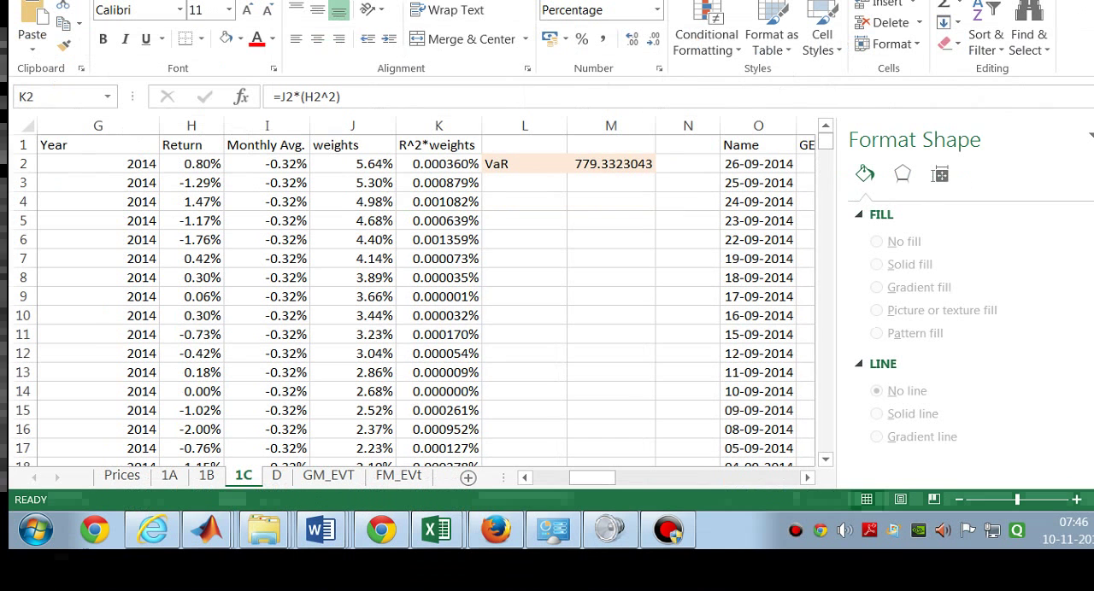
Step: Open the VaR formula in M2 and highlight the weighted variance expression inside SQRT
click(448, 160)
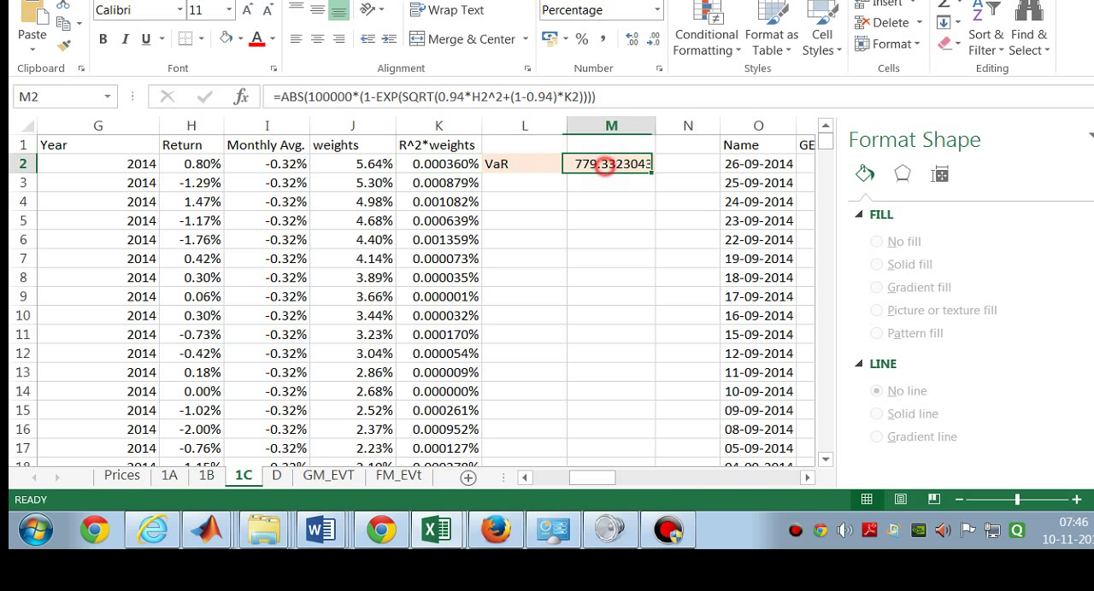
double_click(603, 163)
click(467, 97)
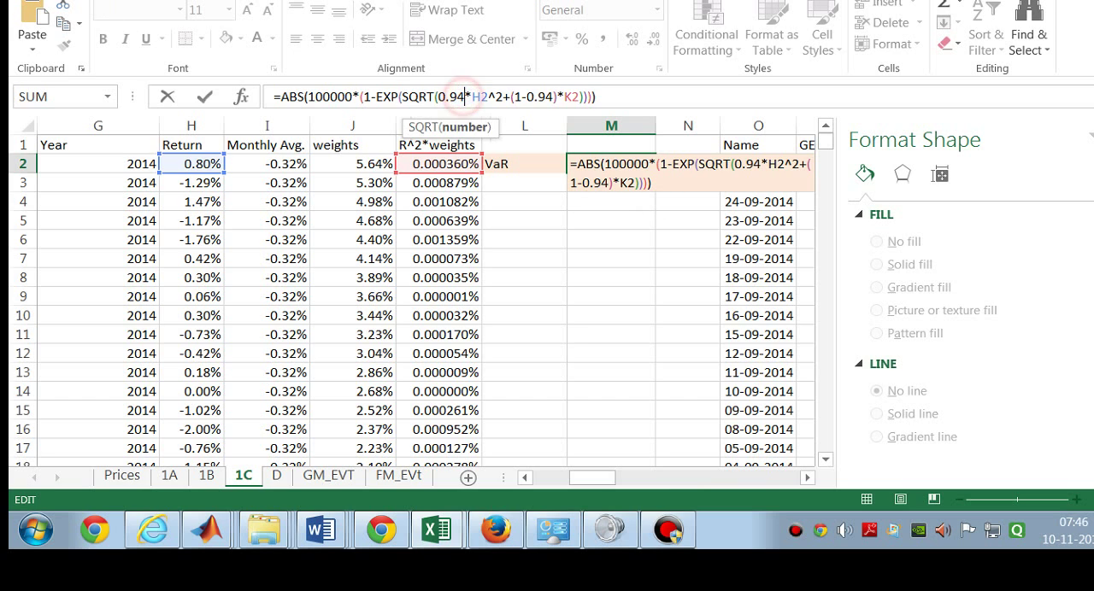
drag(437, 96, 558, 96)
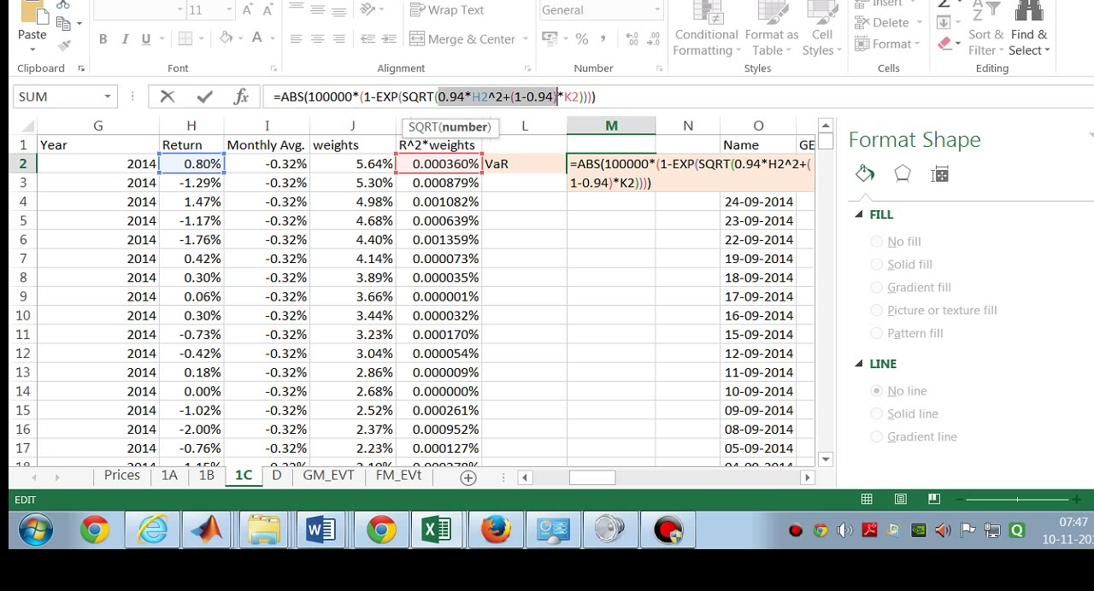
Step: Try pointing the SQRT argument of the M2 formula to L5, and restore 0.94*H2^2+(1-0.94)*K2
drag(558, 96, 437, 96)
key(ctrl+c)
click(487, 222)
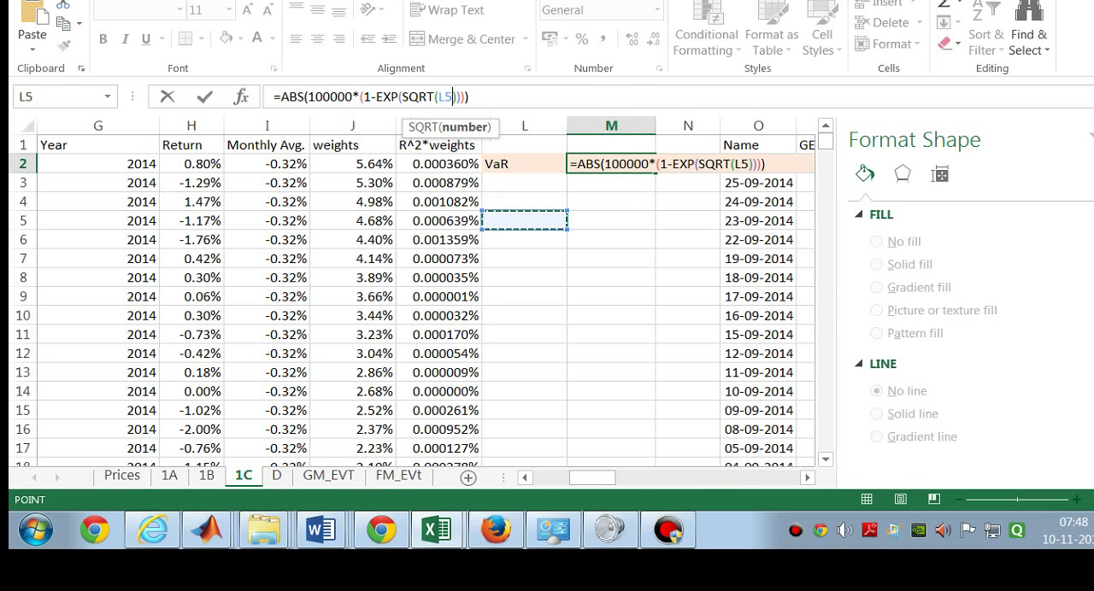
key(ctrl+v)
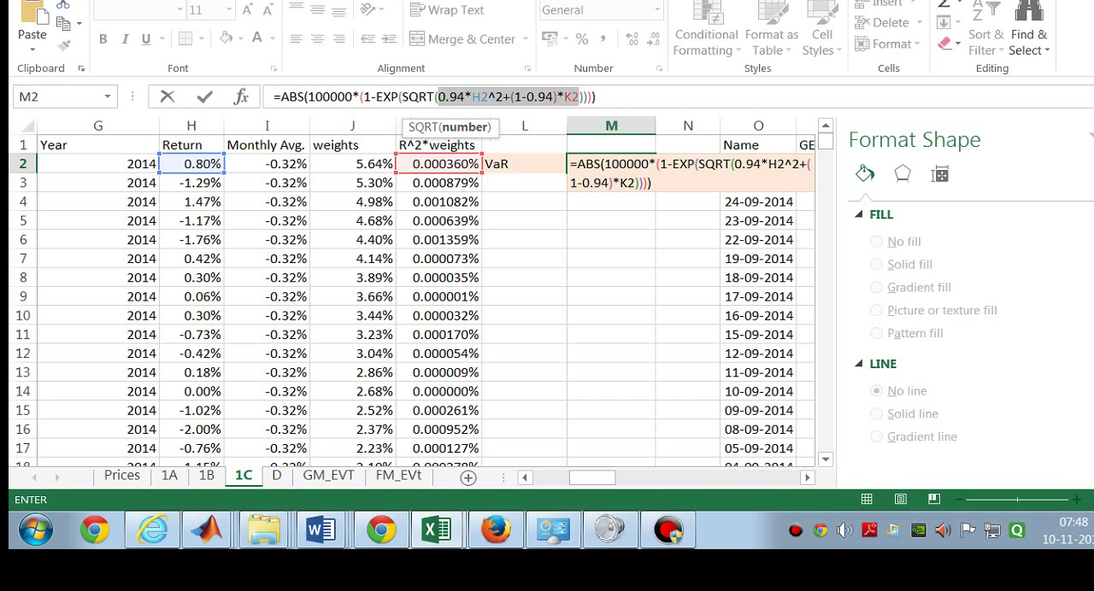
key(Return)
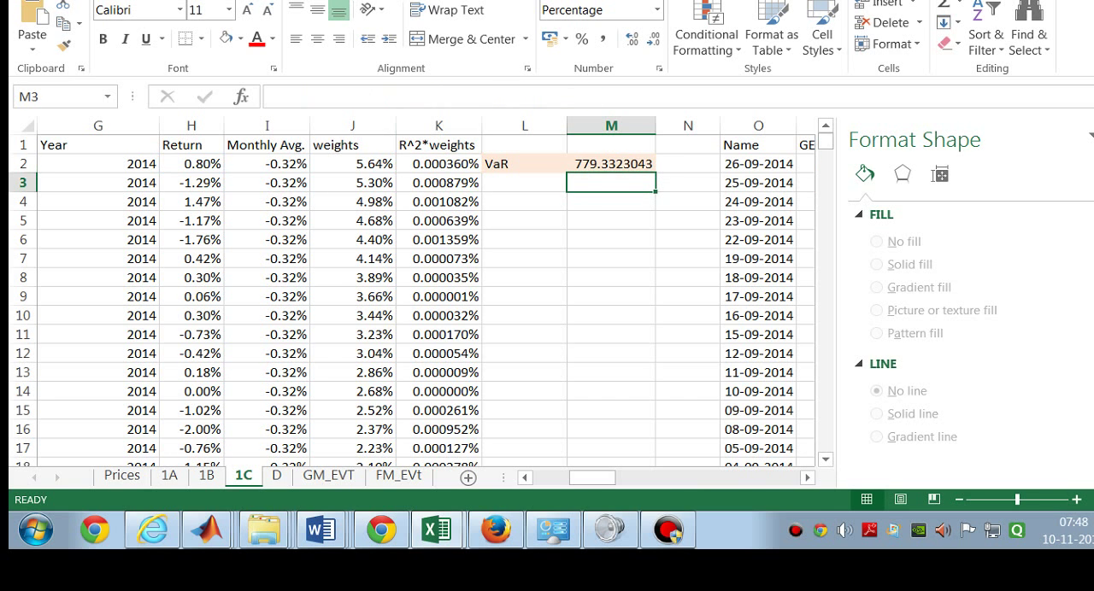
Step: Look over sheet D's EVTRet columns, and move the Histogram chart on sheet GM_EVT up to row 1 at column F
drag(591, 478, 556, 478)
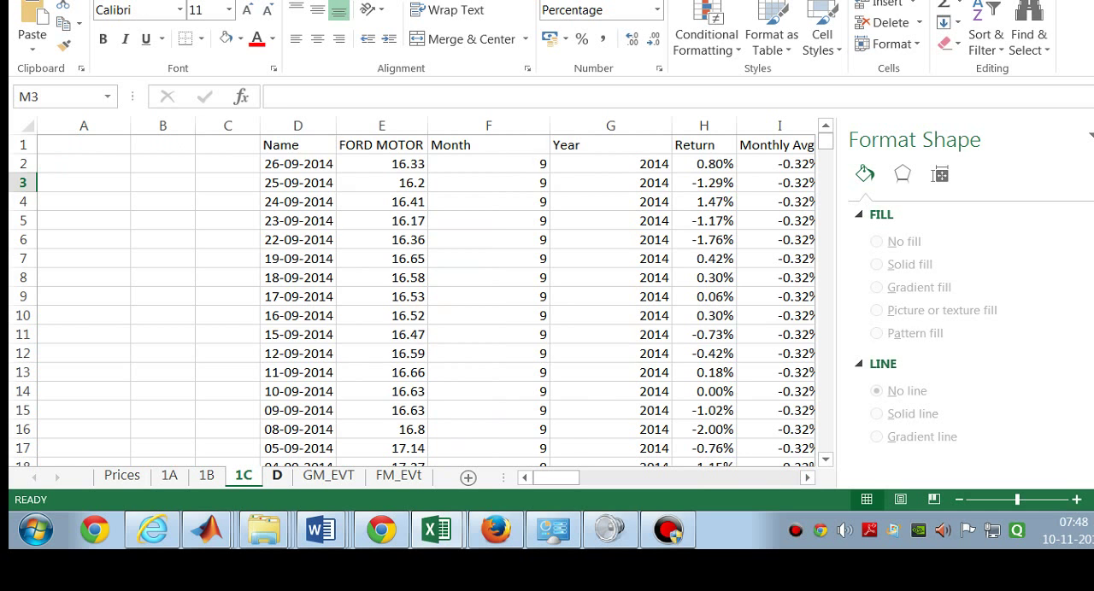
click(277, 476)
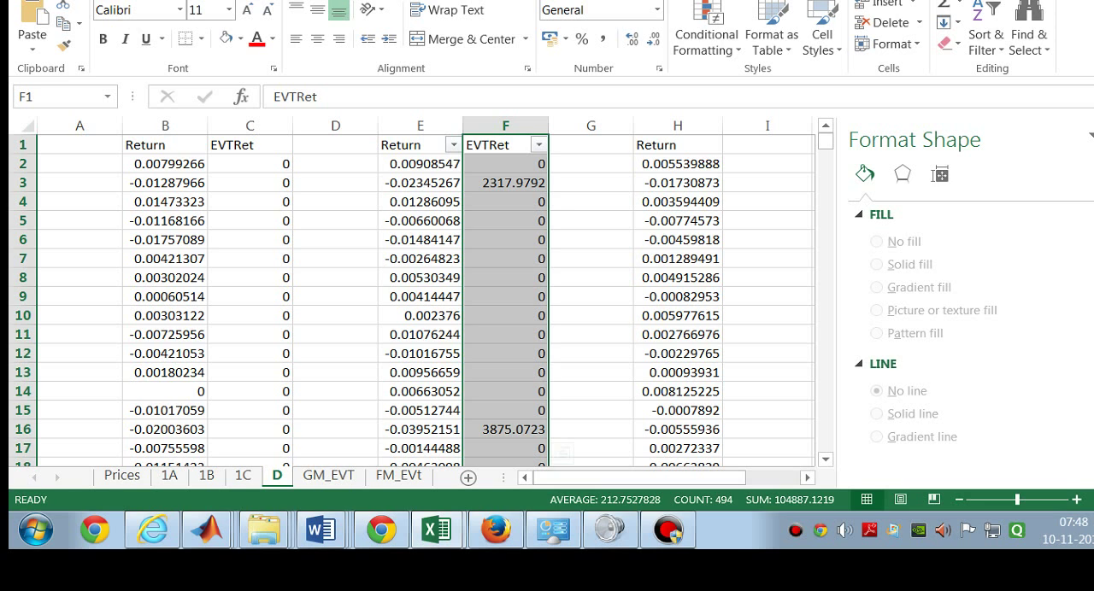
click(327, 475)
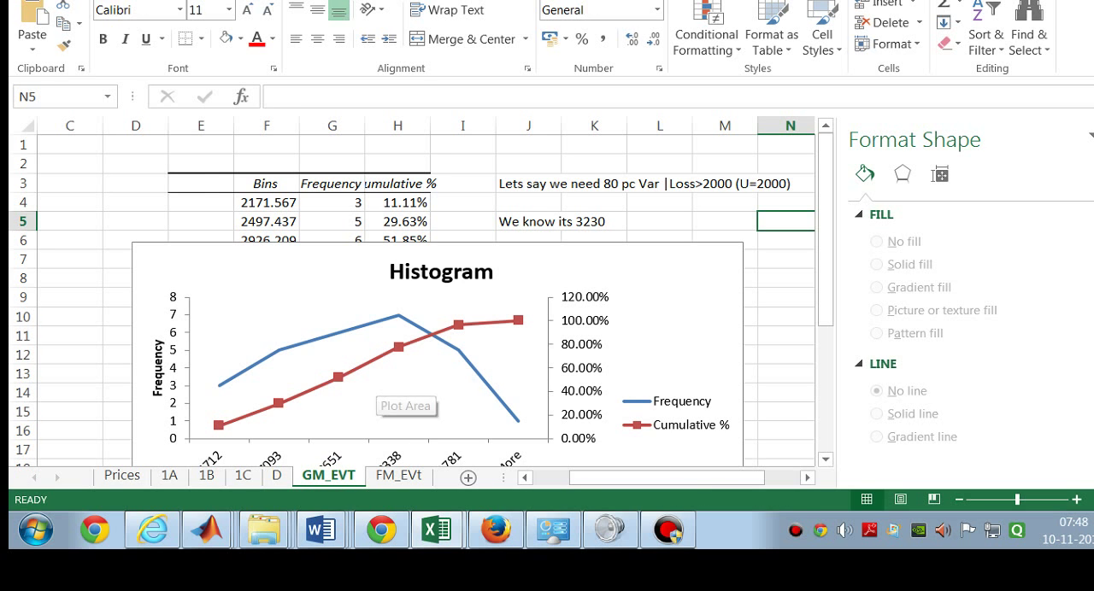
drag(469, 286, 569, 179)
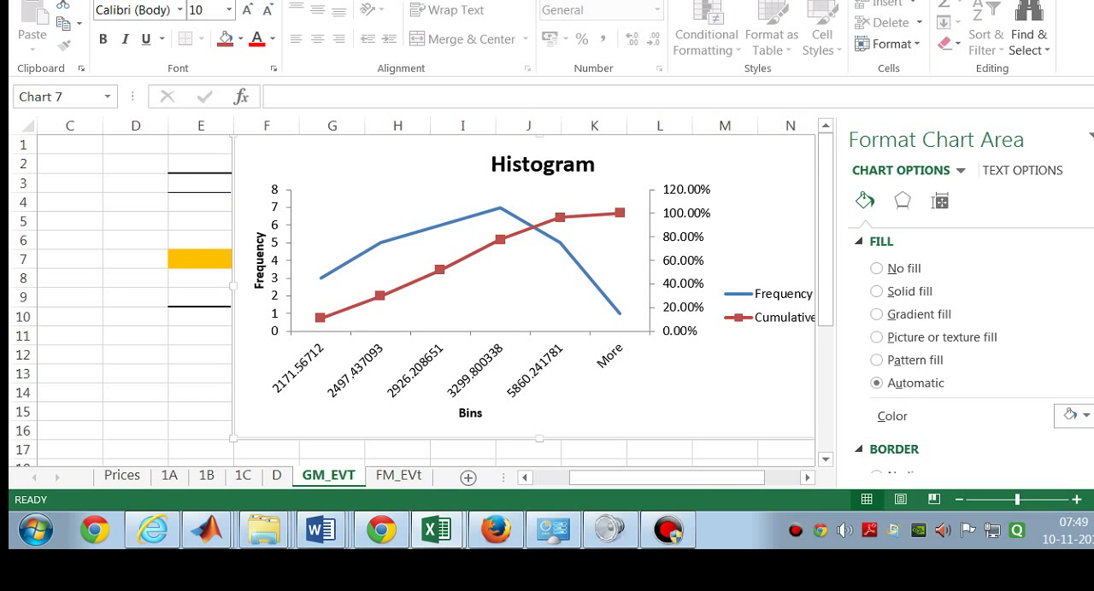
Step: Switch to the assignment document in Chrome and highlight part (d), "Calculate VaR with EVT and U= 2000"
click(398, 475)
click(315, 476)
click(381, 529)
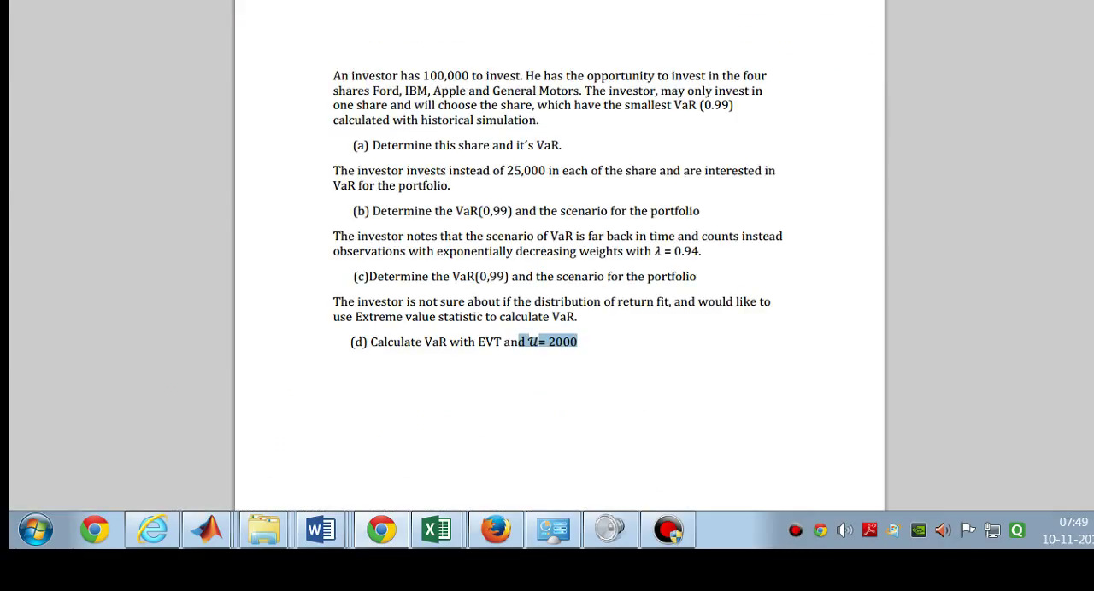
drag(577, 342, 370, 342)
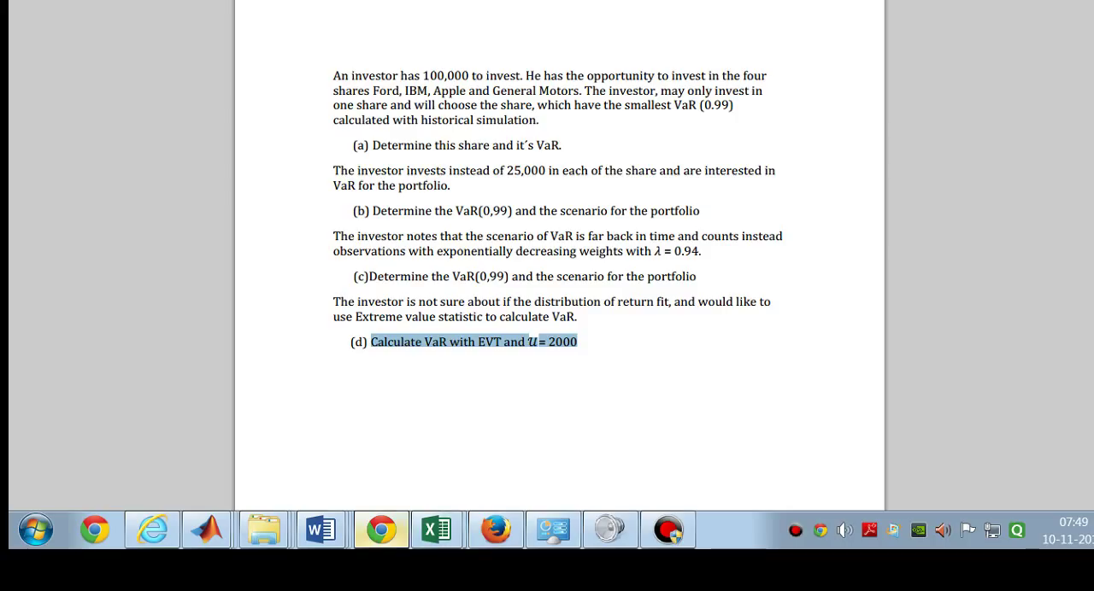
Step: Return to the Excel workbook, view the histogram on sheet FM_EVt, and bring up the EVTRet data on sheet D
mouse_move(436, 530)
click(512, 410)
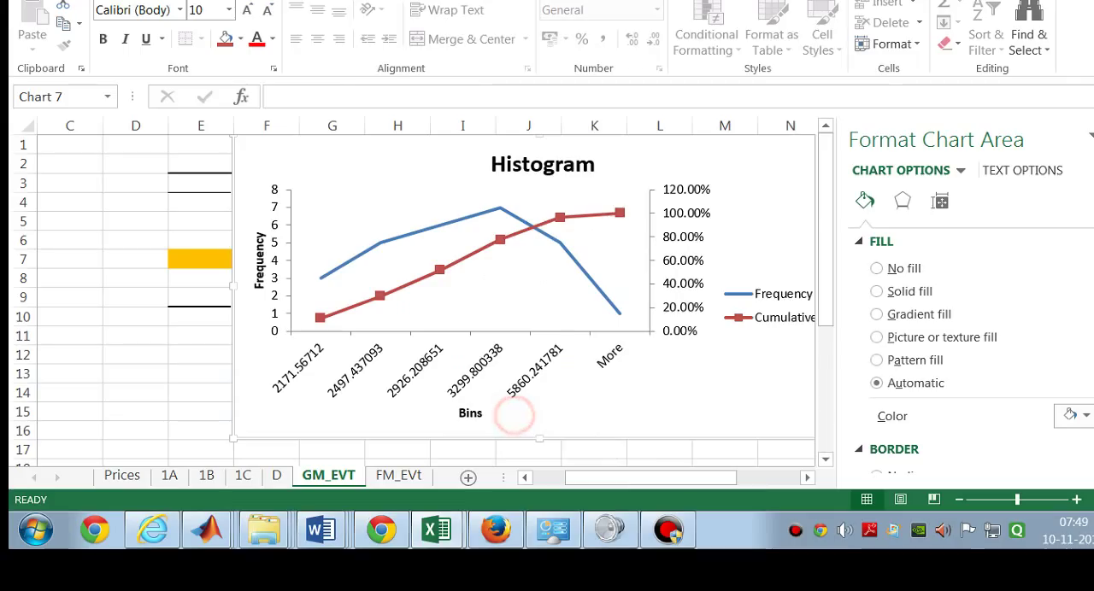
click(398, 476)
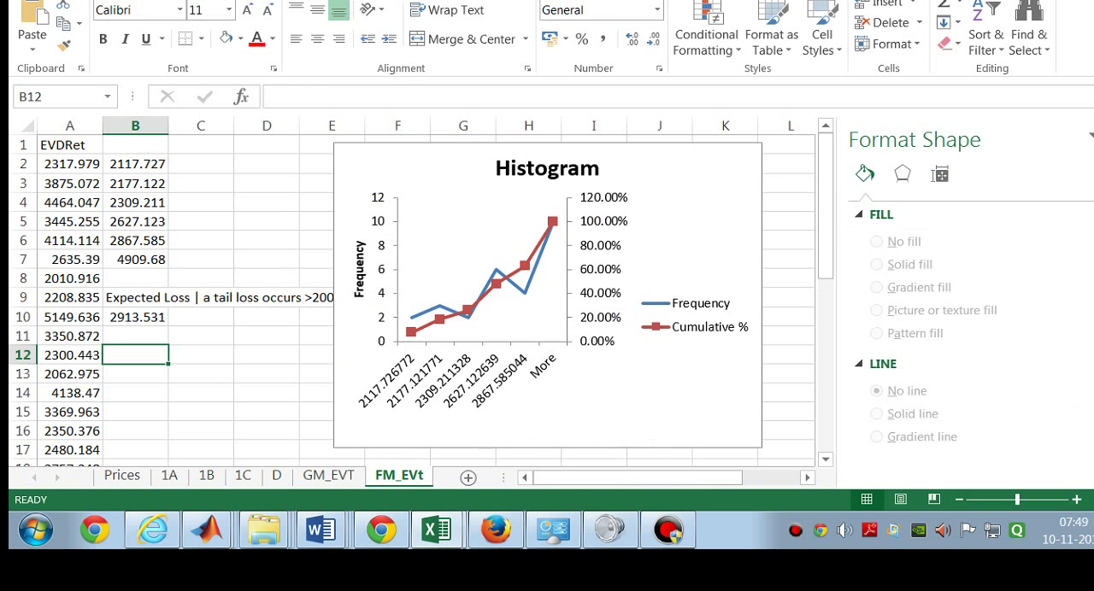
click(276, 476)
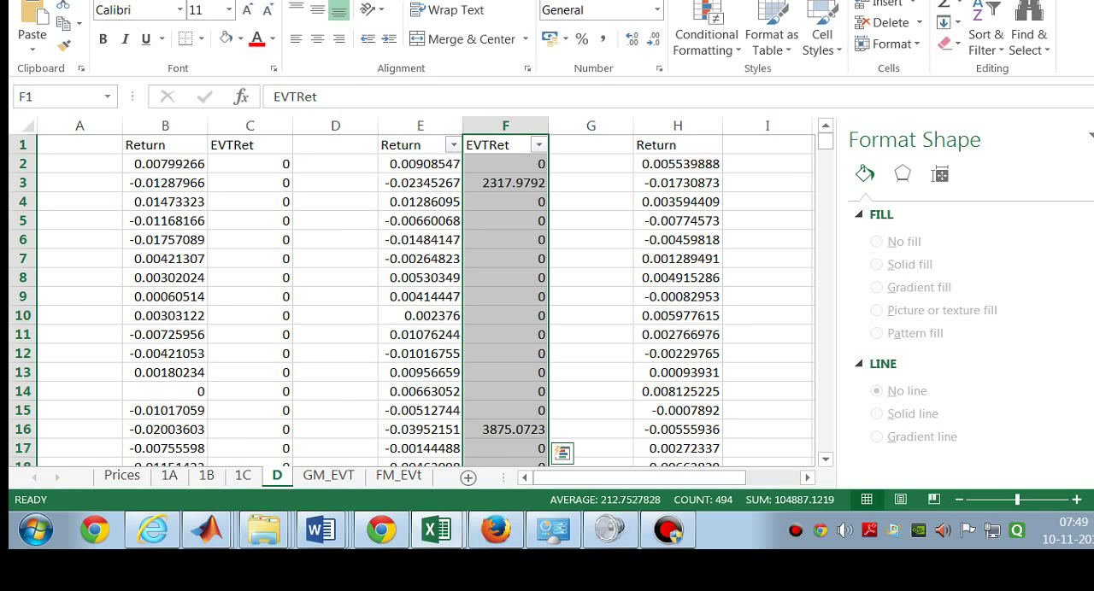
Step: Inspect the IF formula in C2 on sheet D, highlighting its (EXP(B2)-1)*100000 expression
double_click(282, 165)
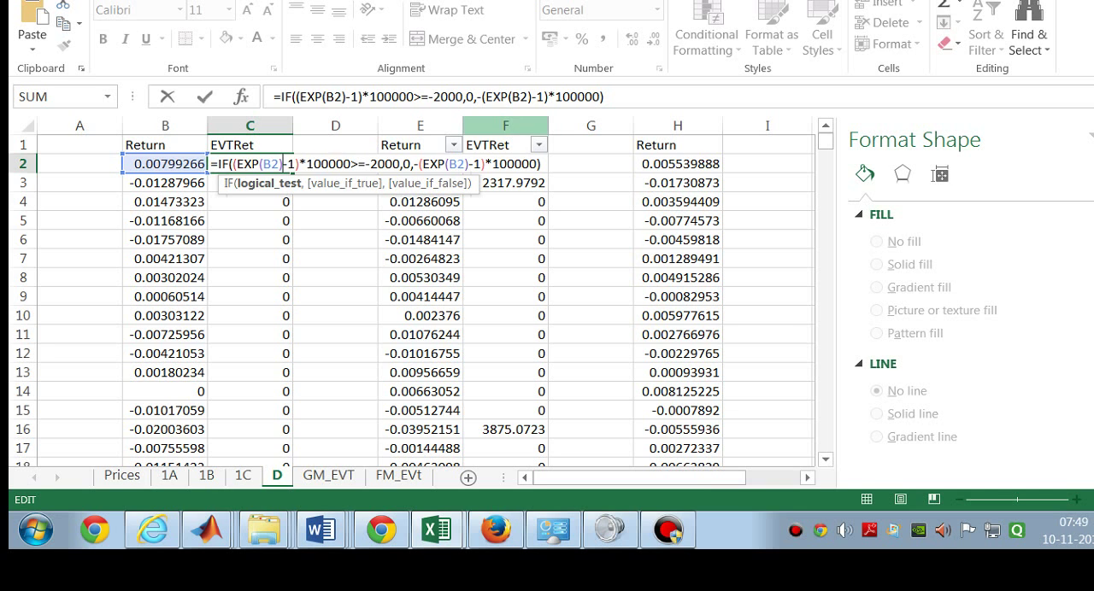
drag(604, 96, 273, 96)
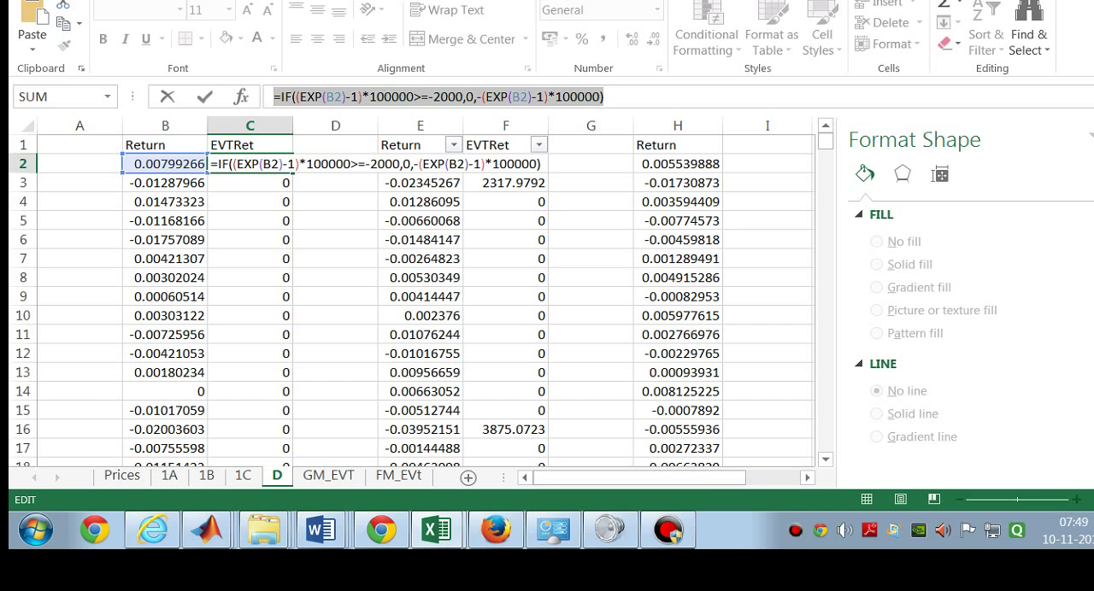
drag(295, 97, 413, 96)
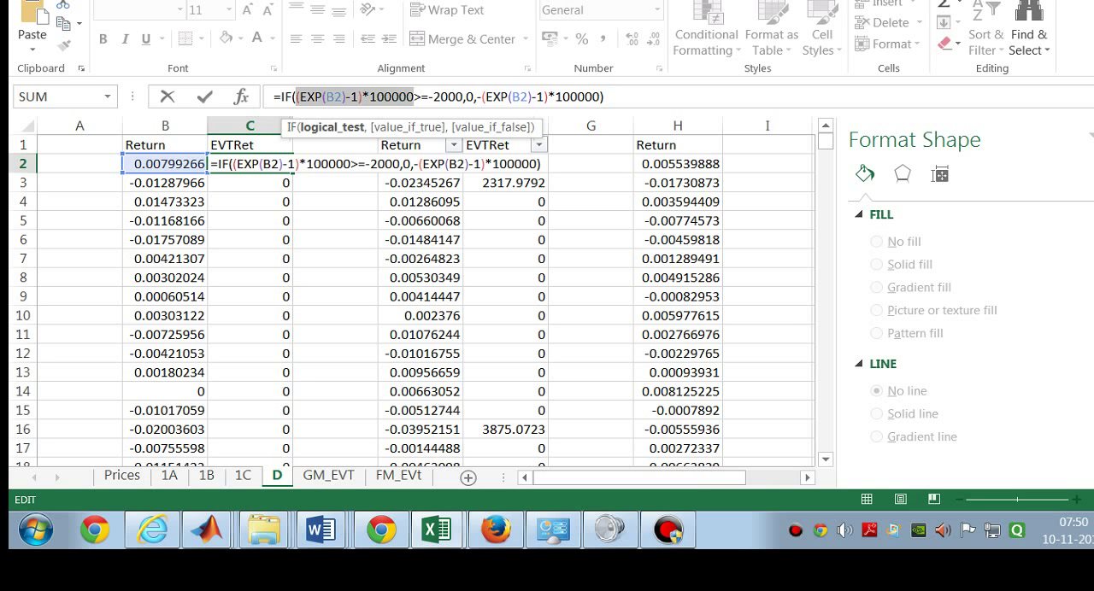
key(Return)
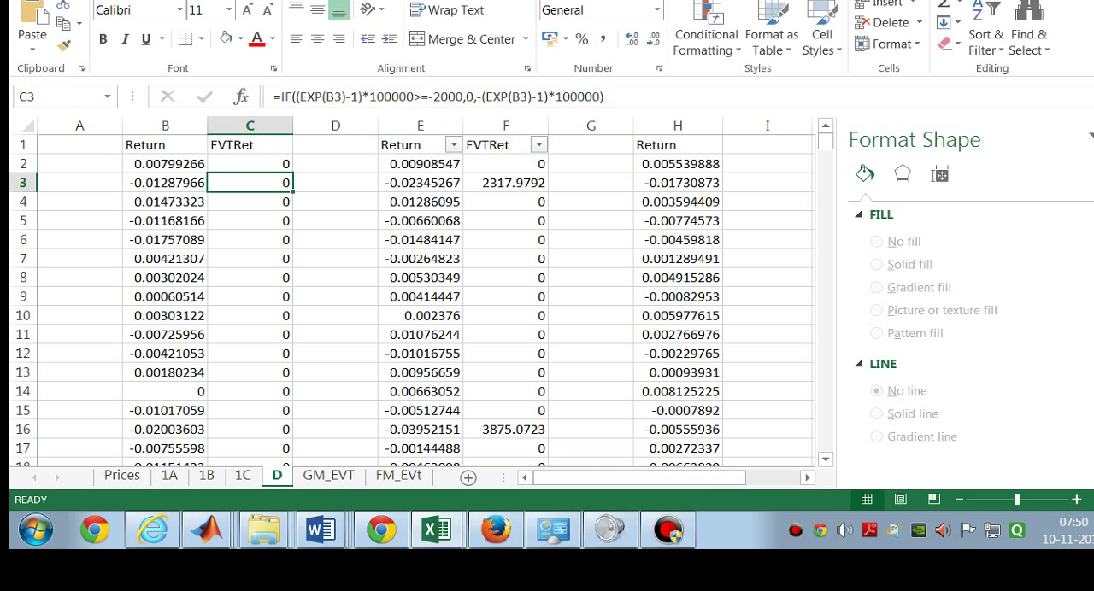
Step: Remove the existing filter from the second Return and EVTRet columns, and apply a filter to headers B1:C1 instead
click(265, 147)
drag(162, 146, 250, 145)
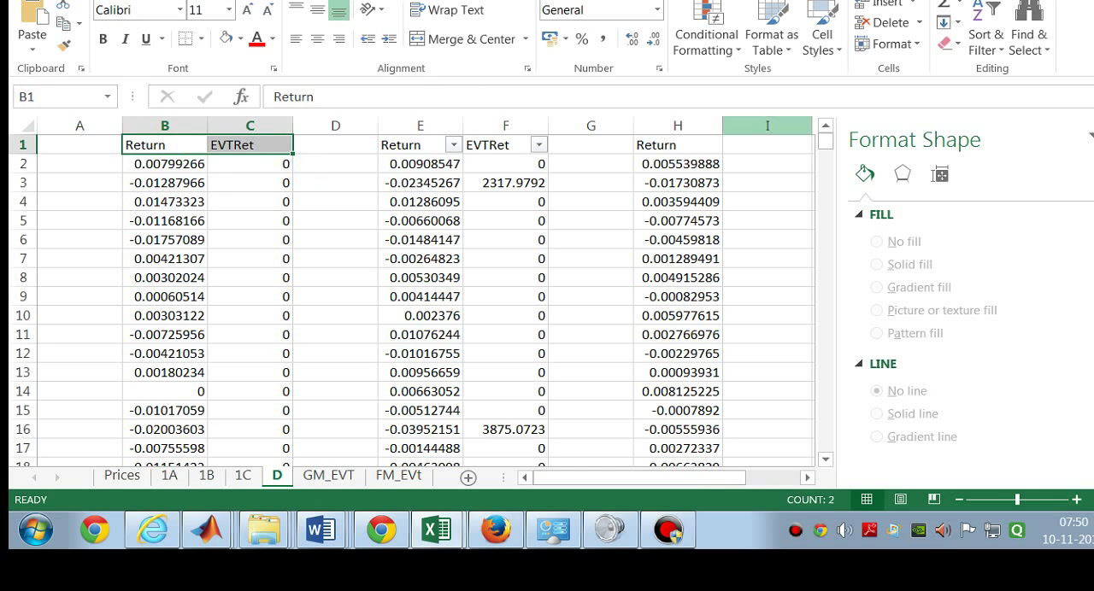
click(987, 41)
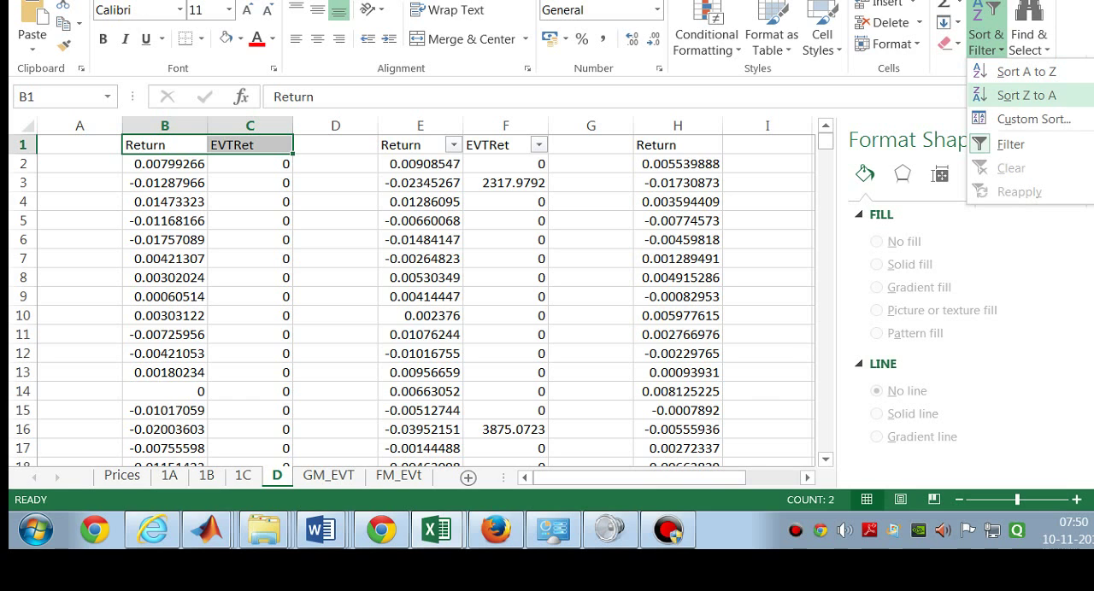
click(995, 145)
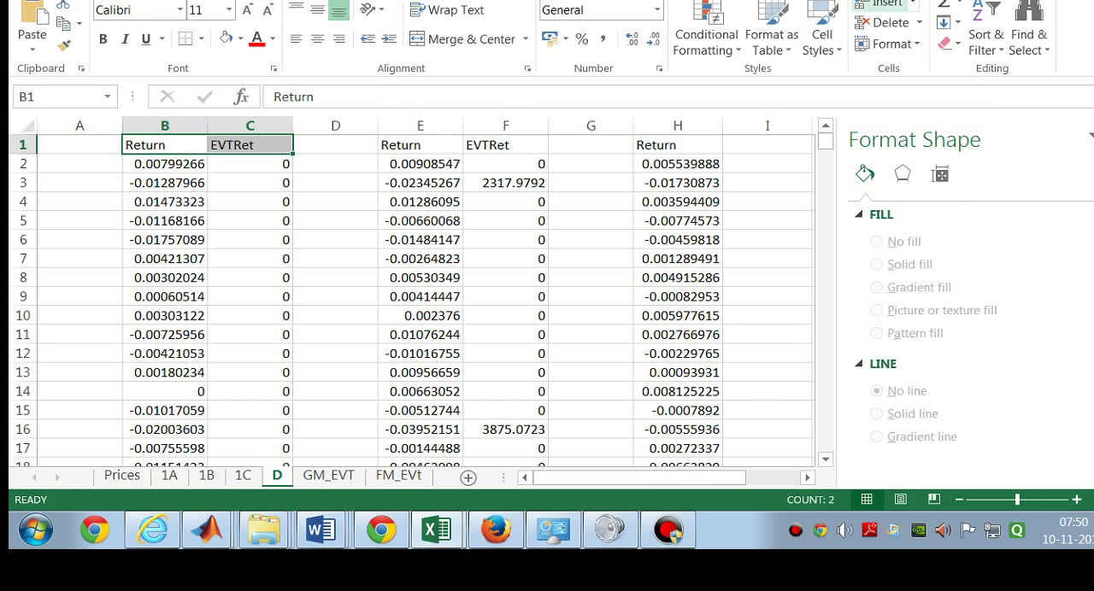
click(987, 39)
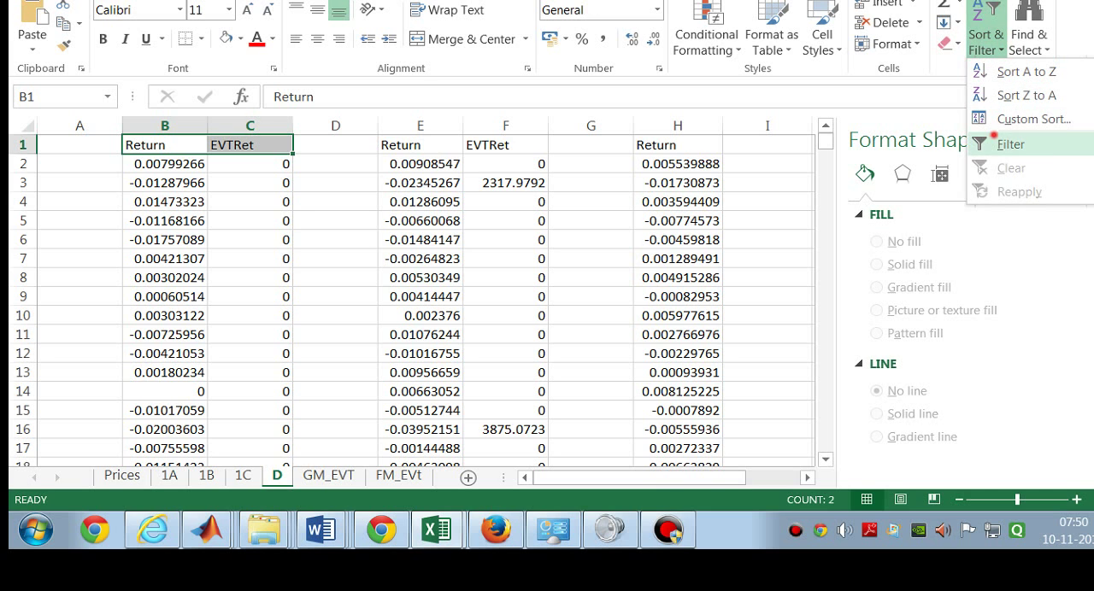
click(1000, 144)
Step: Filter the EVTRet column C to exclude the 0 and #DIV/0! entries
click(283, 145)
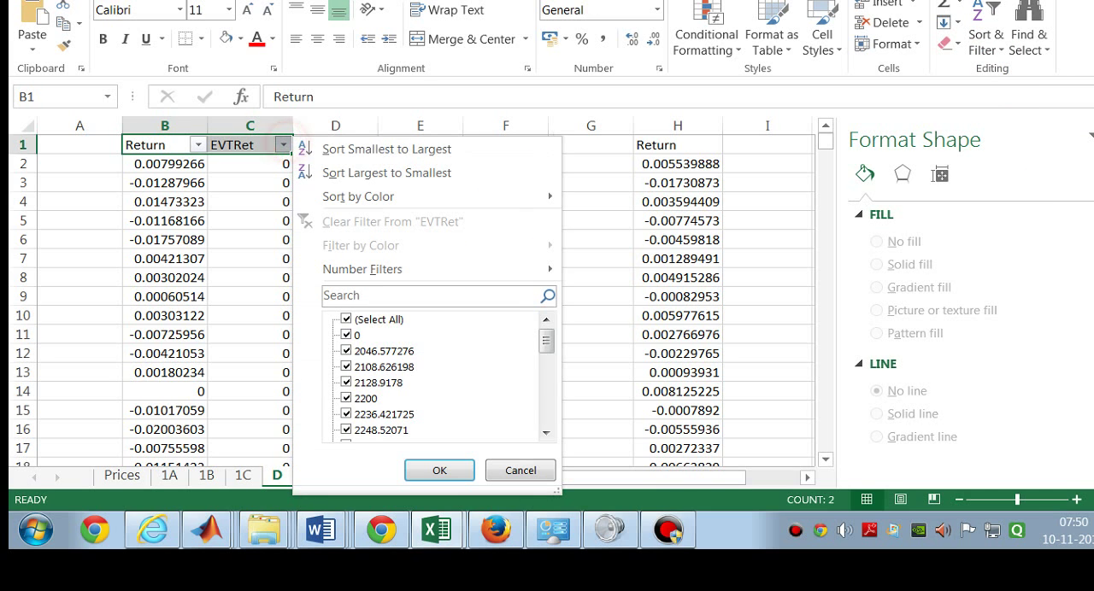
click(346, 335)
drag(548, 343, 546, 413)
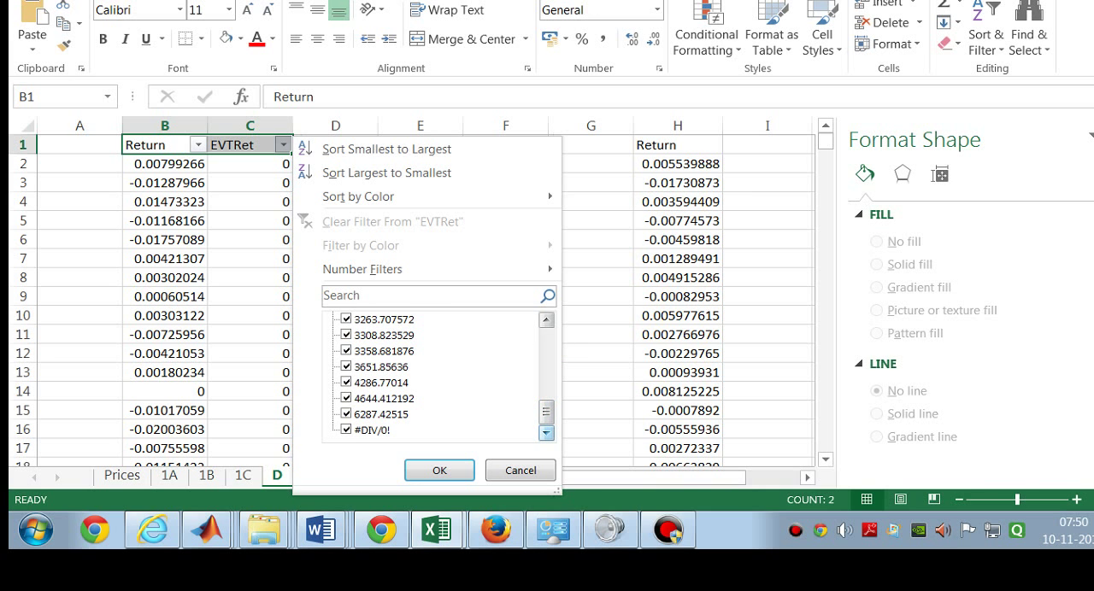
click(346, 430)
drag(545, 411, 545, 339)
click(434, 470)
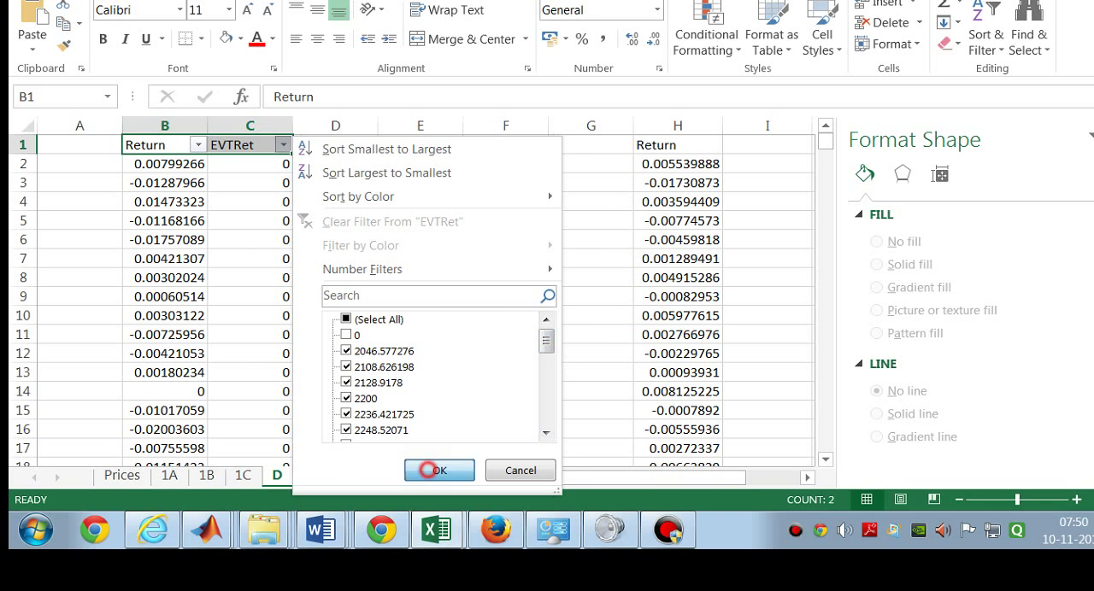
Step: Copy the filtered EVTRet column C, view the EVTRet and Bins columns on sheet GM_EVT, and return to sheet D
click(249, 122)
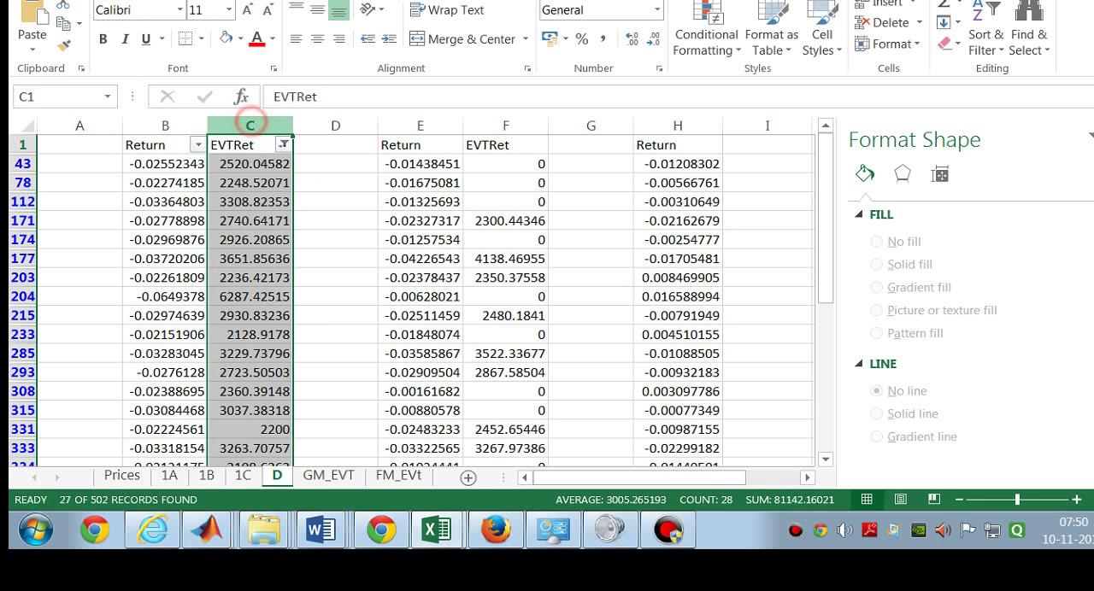
right_click(250, 122)
click(282, 159)
key(ctrl+Page_Down)
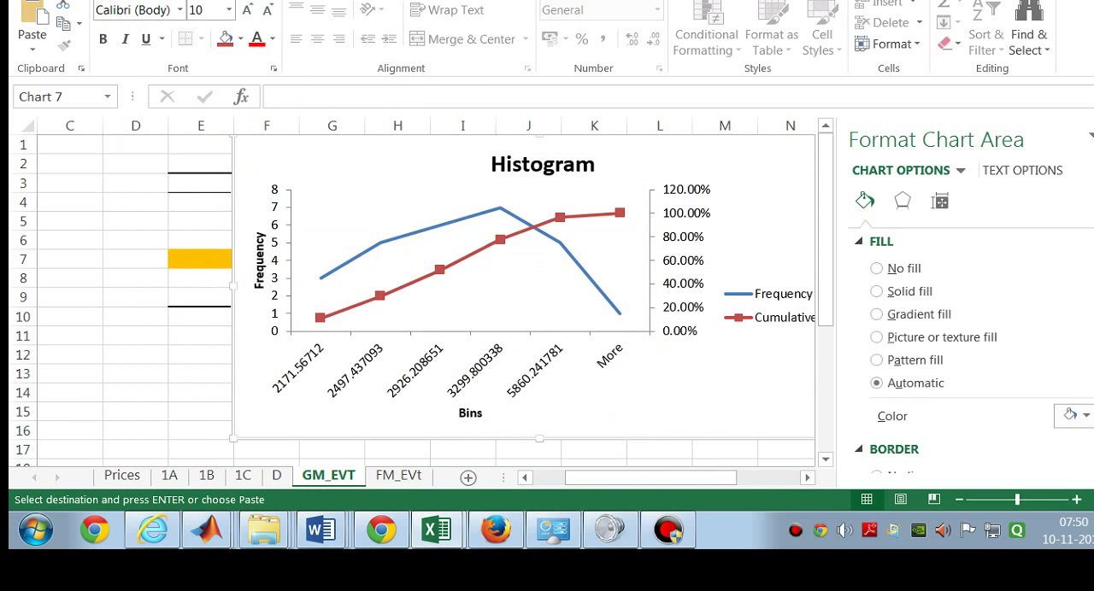
drag(654, 478, 623, 477)
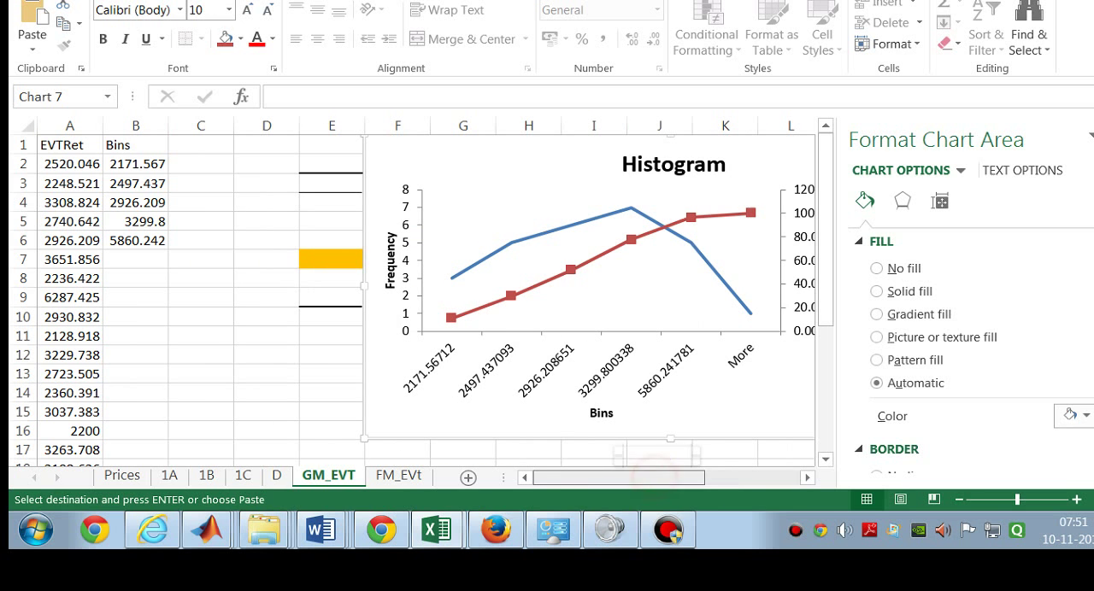
click(277, 475)
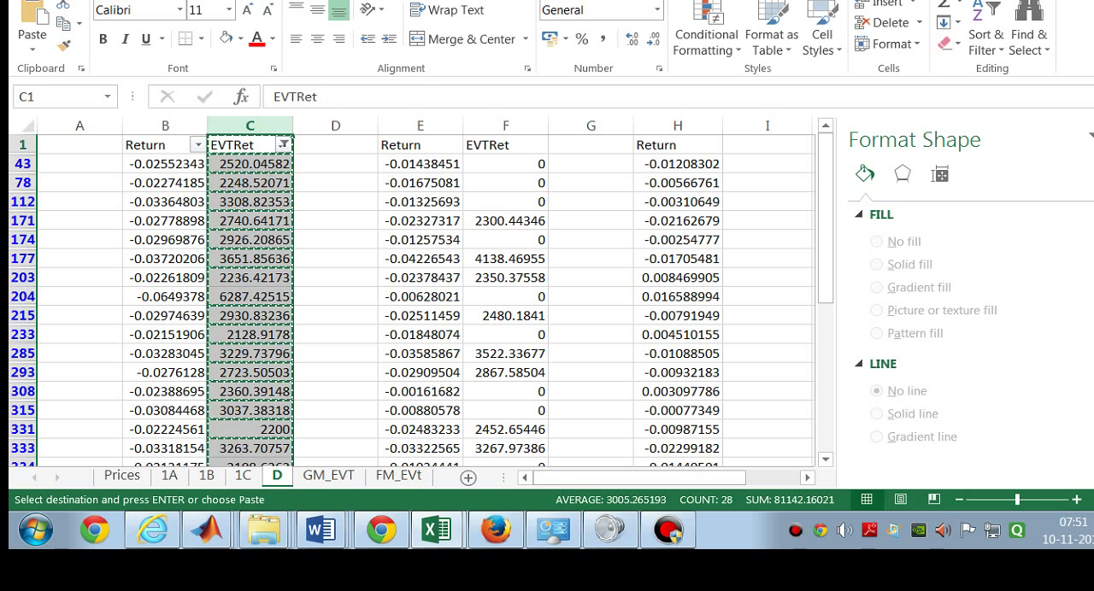
Step: Cancel the pending copy and show all values again in the EVTRet column C filter
click(341, 146)
click(316, 180)
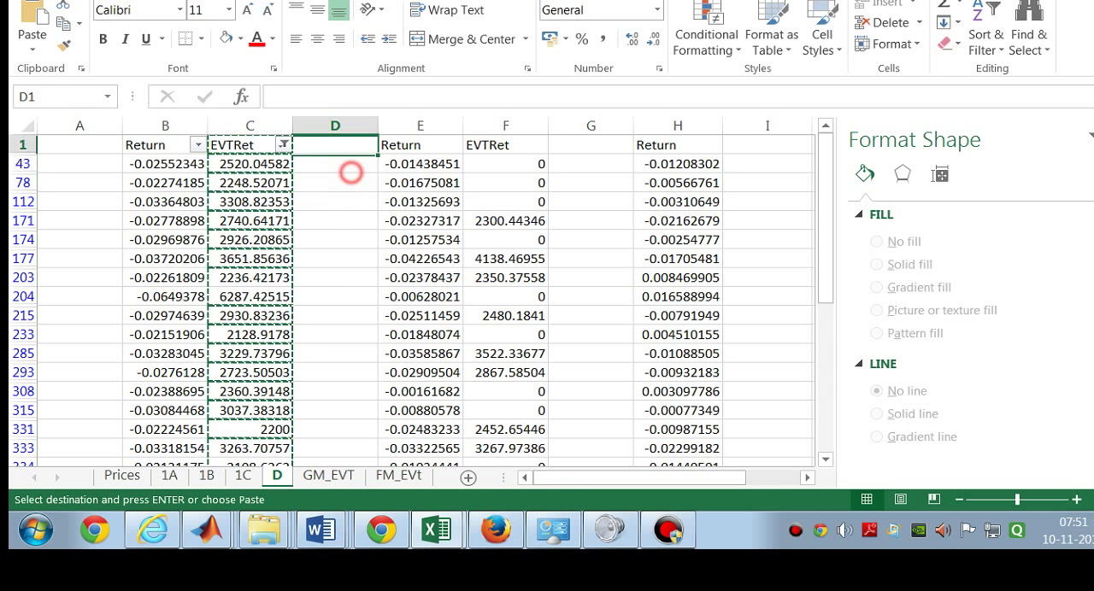
click(316, 180)
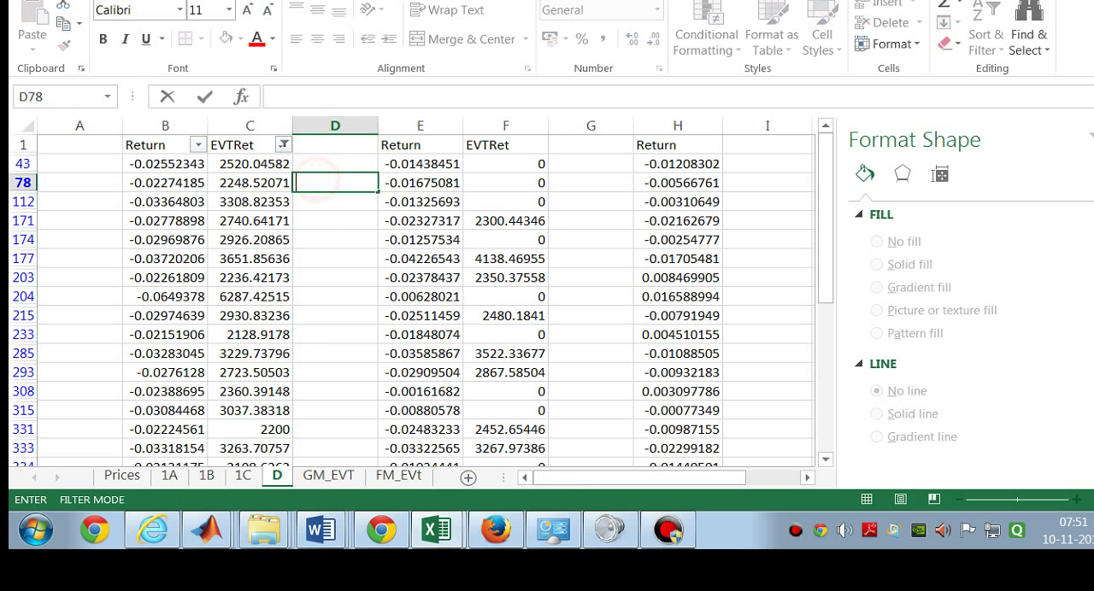
click(282, 144)
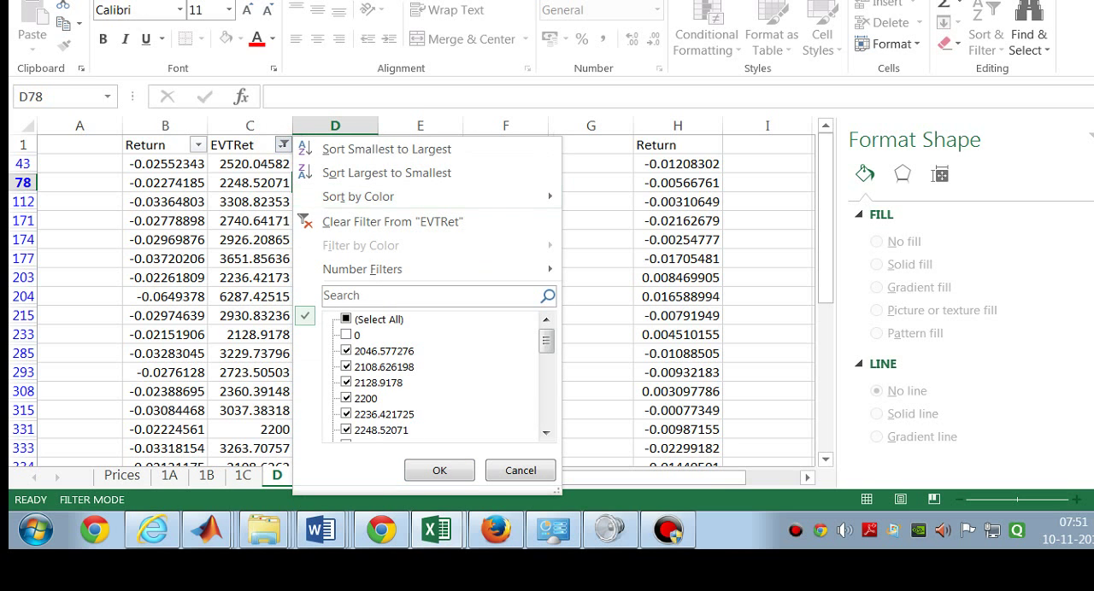
click(346, 319)
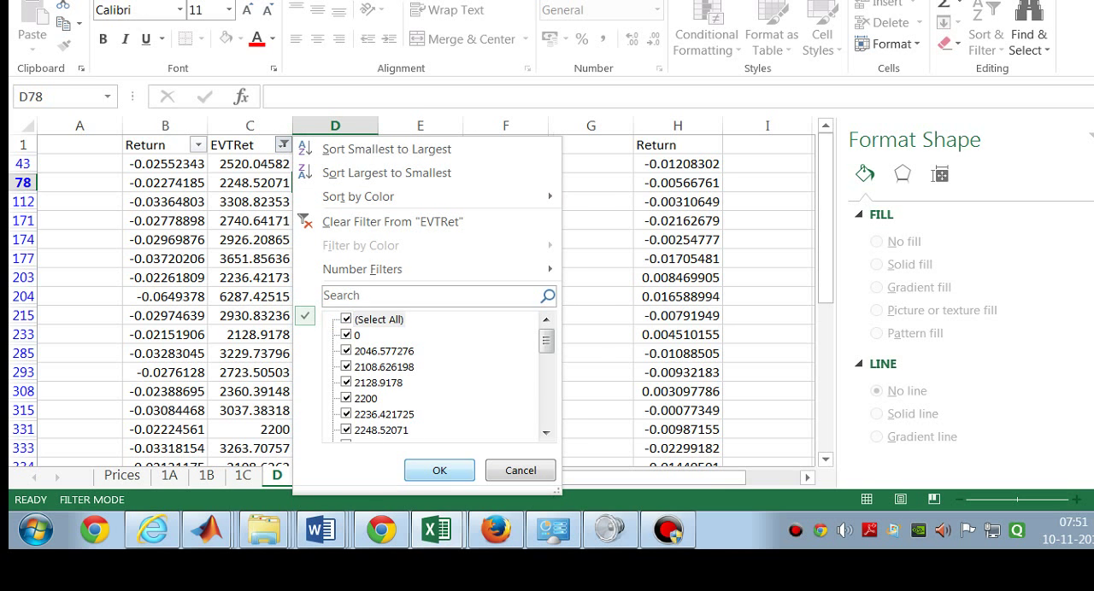
click(441, 471)
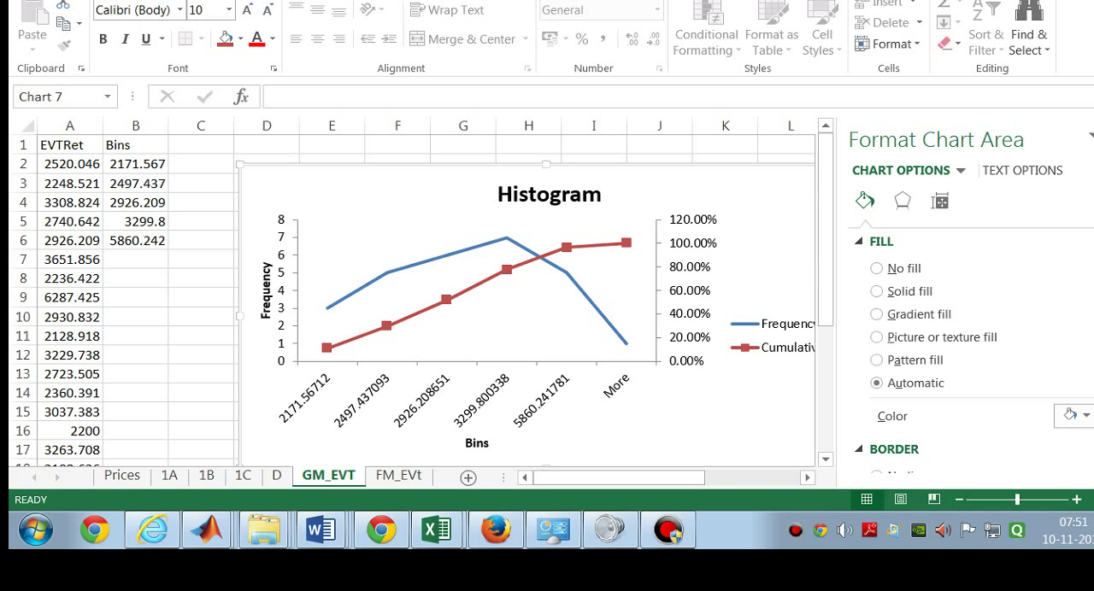
Step: Review the PERCENTILE formulas behind the Bins values in B2 to B6 on sheet GM_EVT
double_click(145, 163)
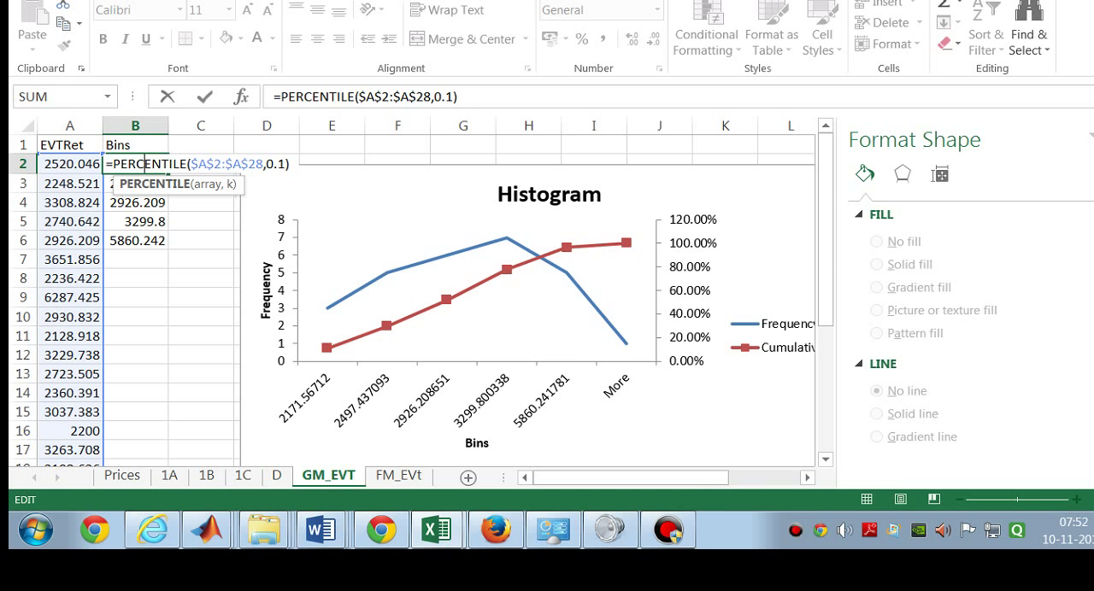
key(Return)
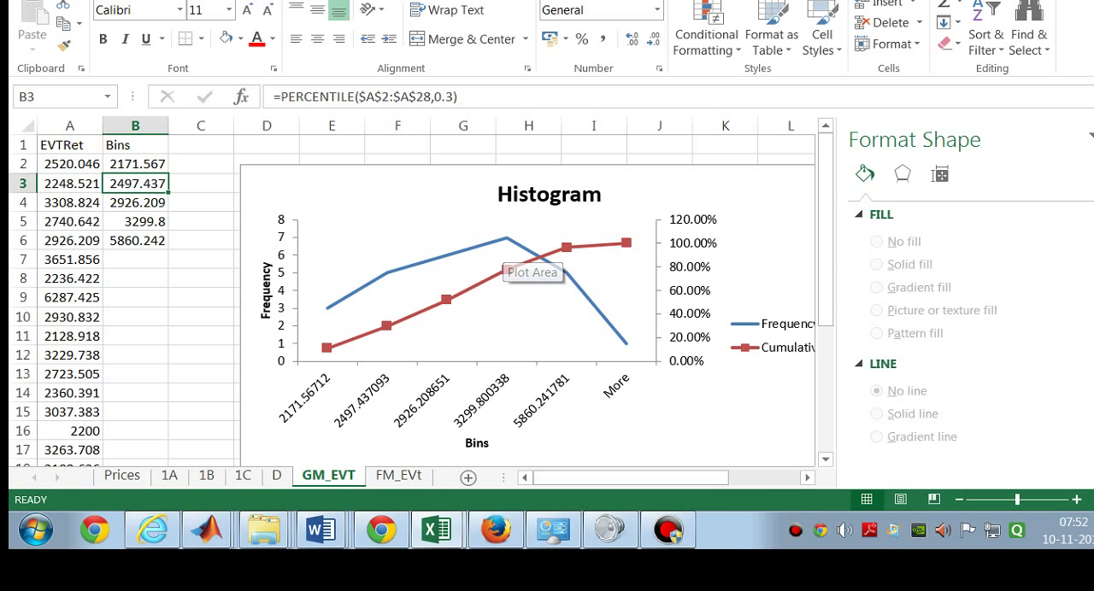
click(142, 164)
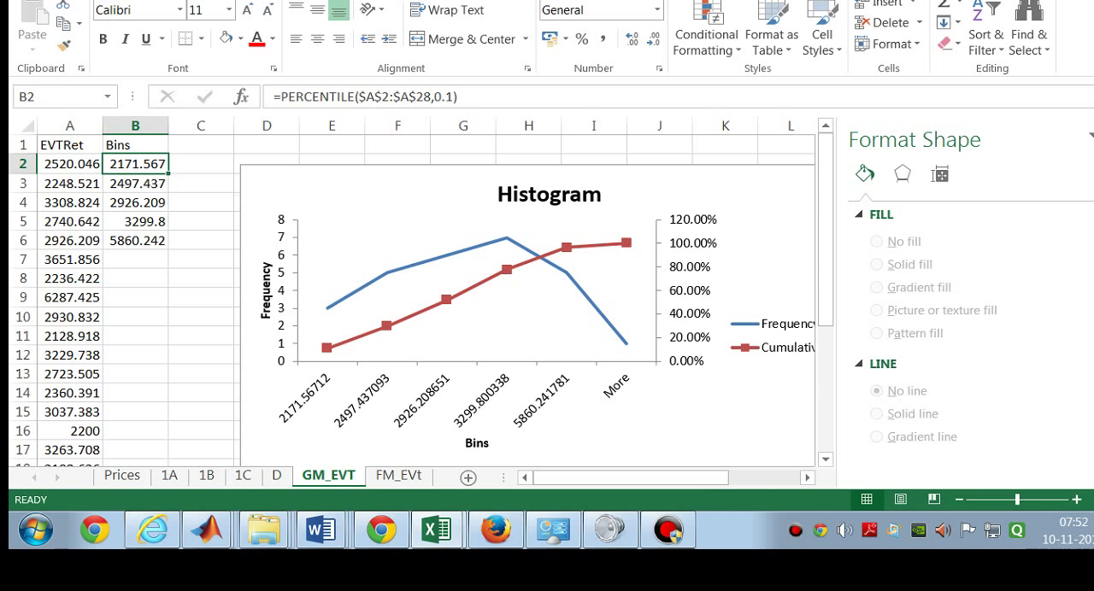
click(142, 224)
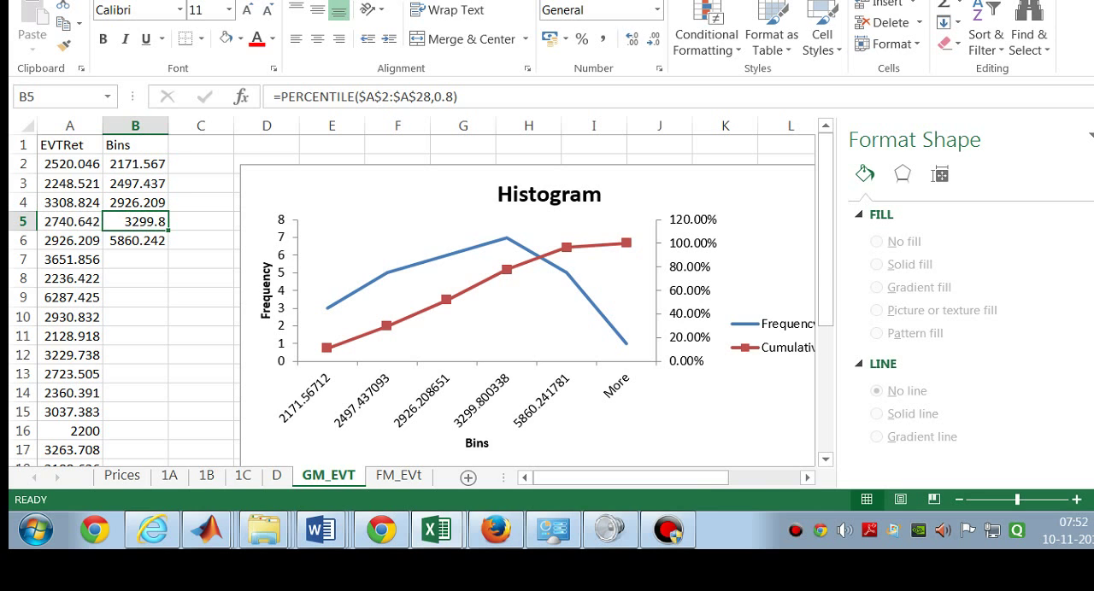
mouse_move(503, 238)
click(148, 242)
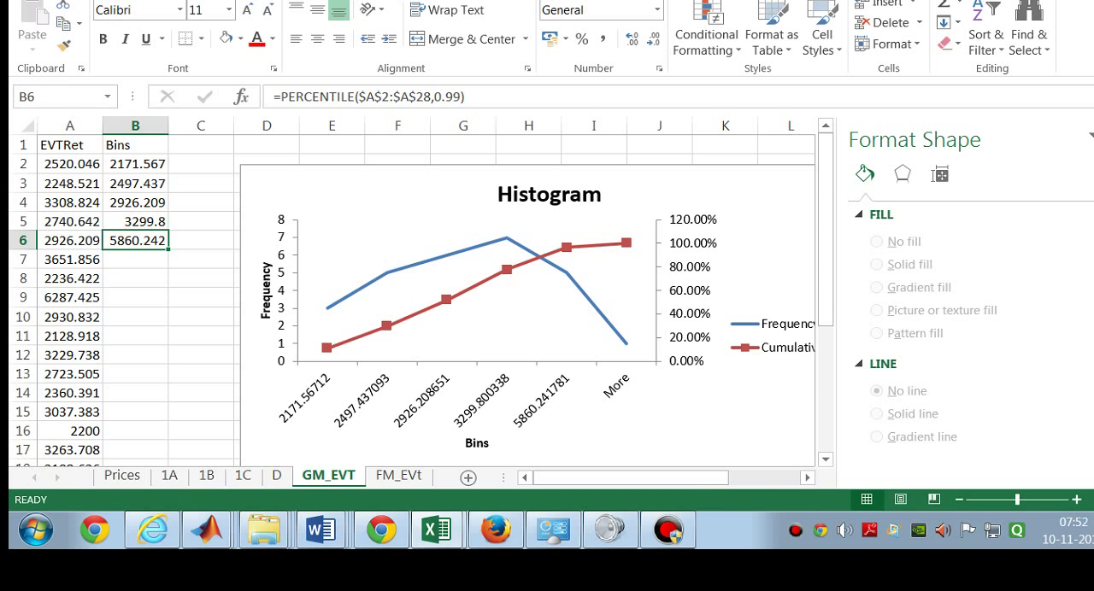
click(149, 224)
click(156, 205)
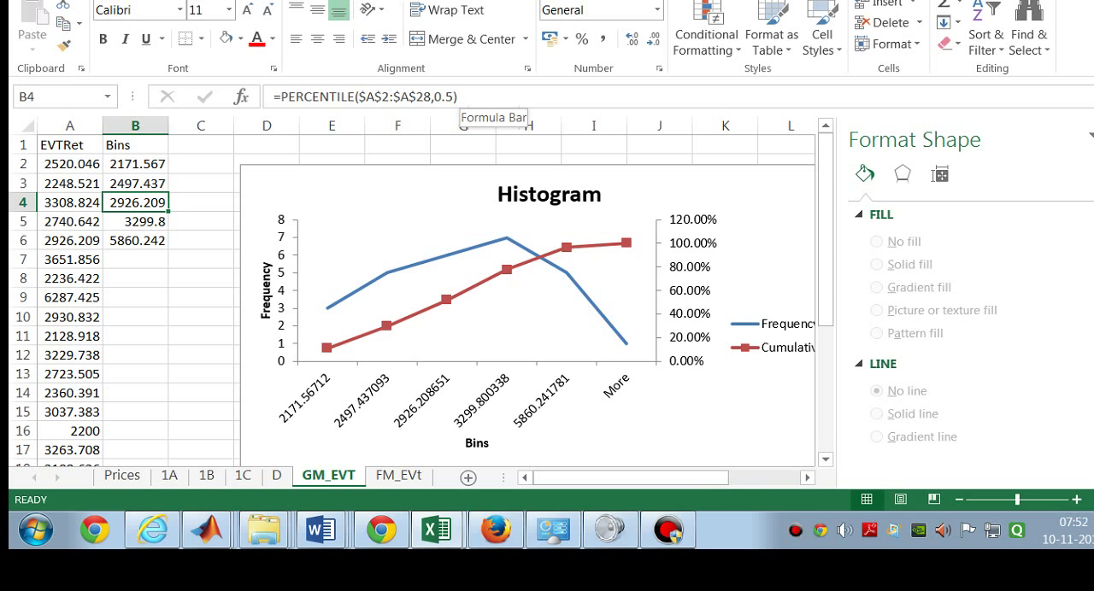
Step: Highlight the PERCENTILE function in B4's formula, reopen the formula in the cell to inspect its arguments, and close it
click(461, 97)
drag(459, 96, 281, 97)
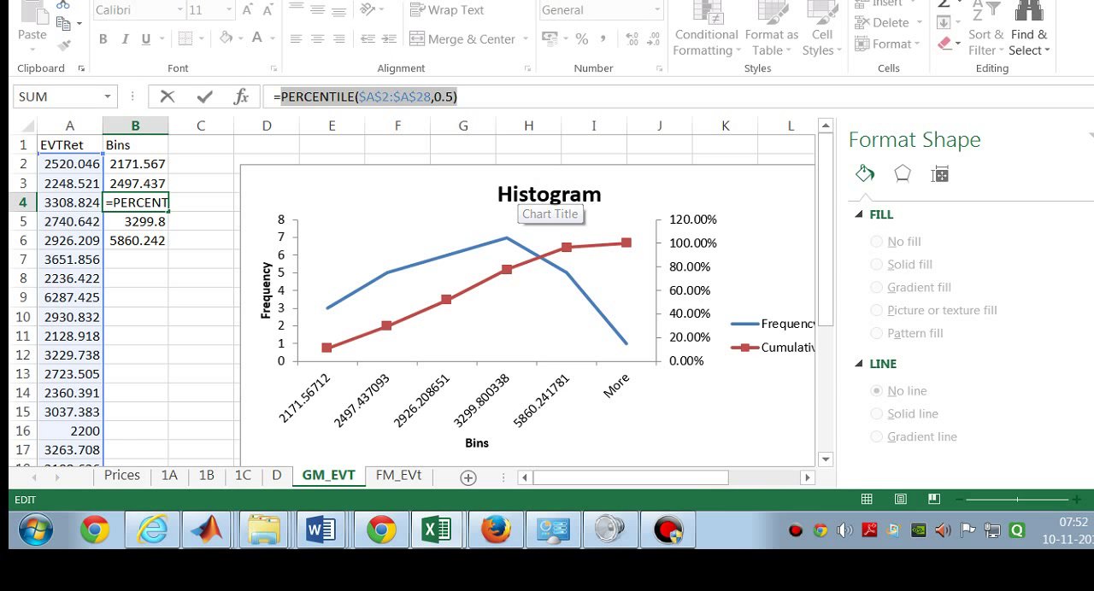
mouse_move(506, 238)
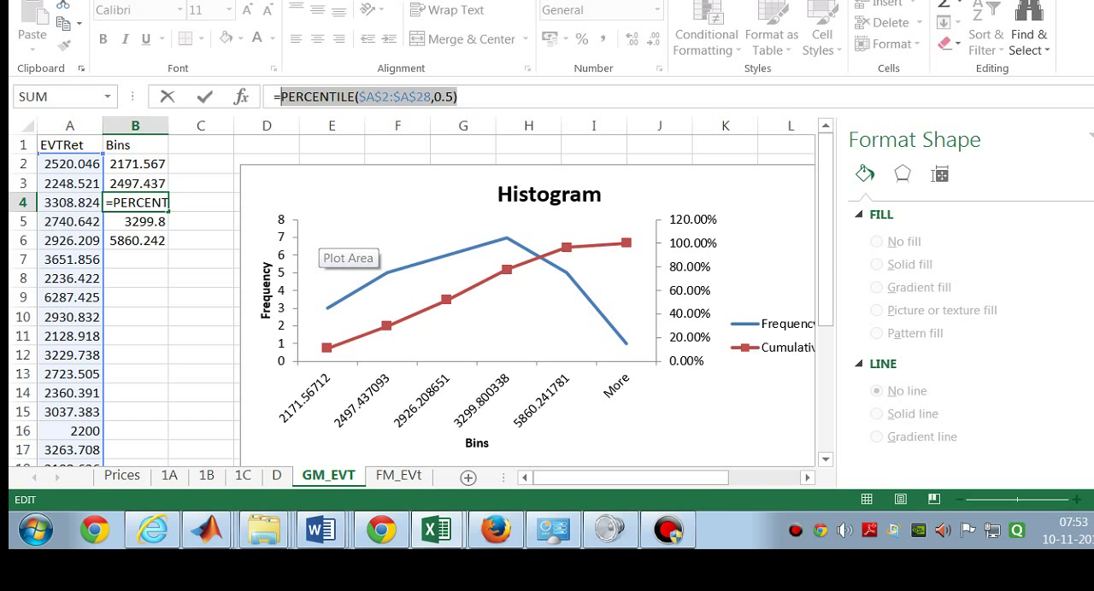
mouse_move(340, 302)
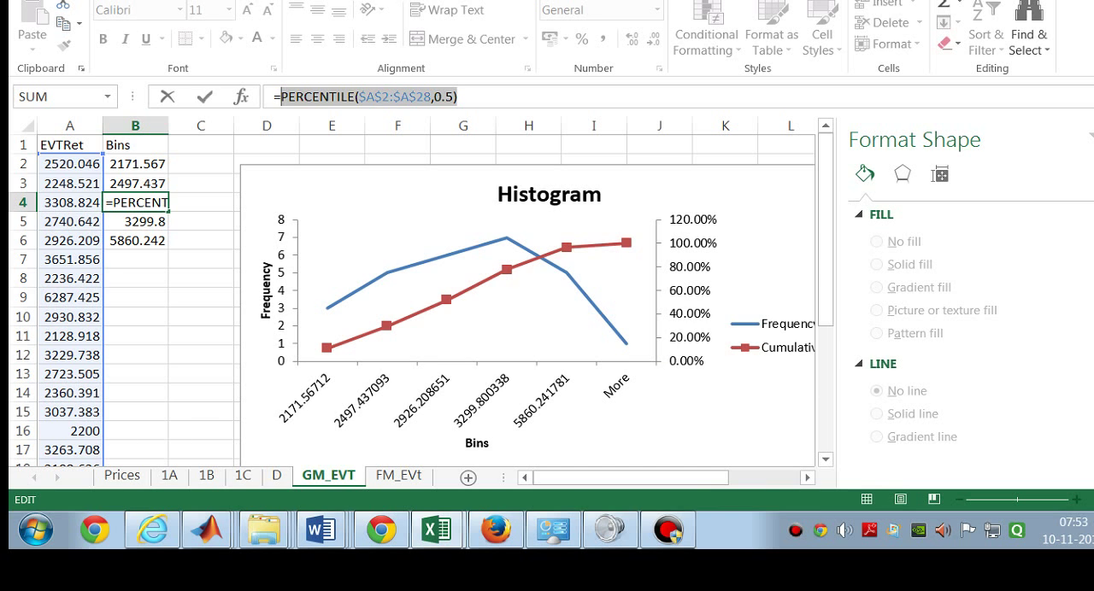
key(Escape)
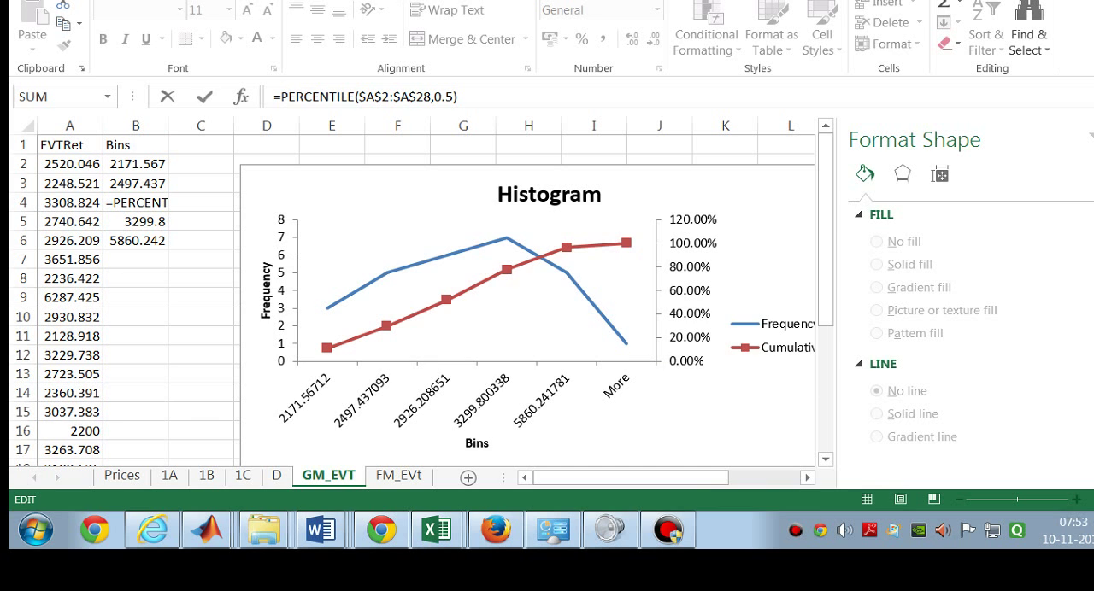
click(155, 205)
click(162, 202)
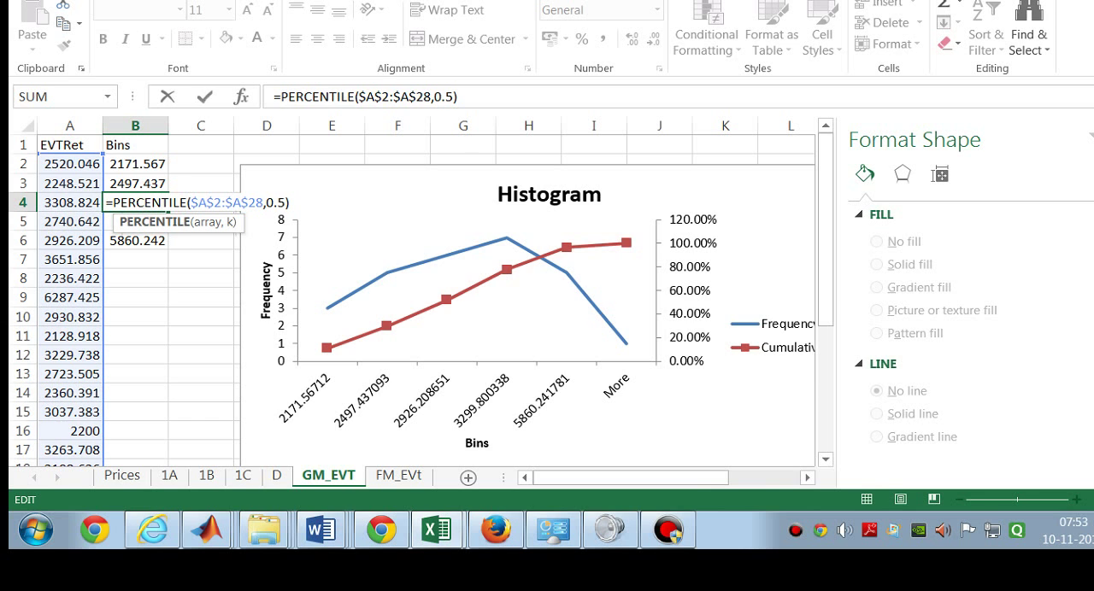
key(Return)
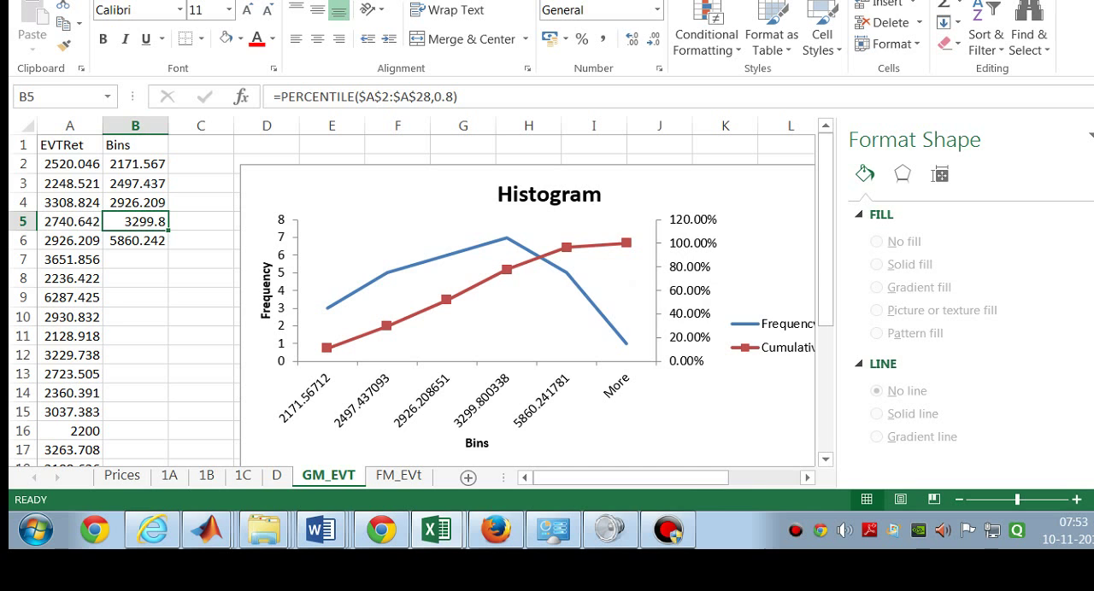
Step: Examine the Cumulative % points on the Histogram chart and select the point for bin 2926.208651
mouse_move(507, 270)
mouse_move(446, 300)
mouse_move(387, 326)
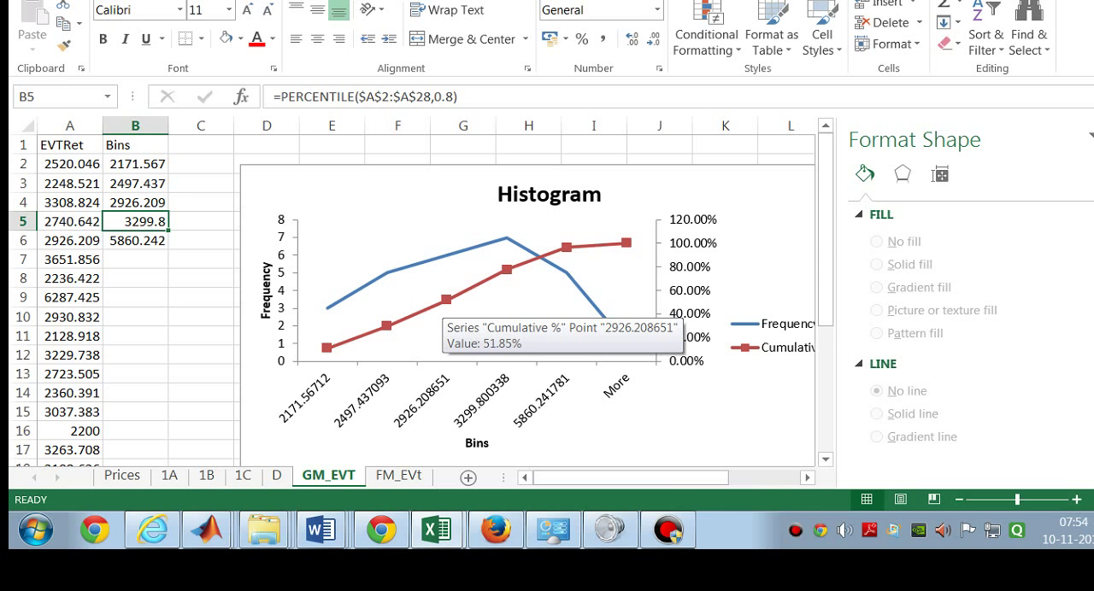
click(446, 299)
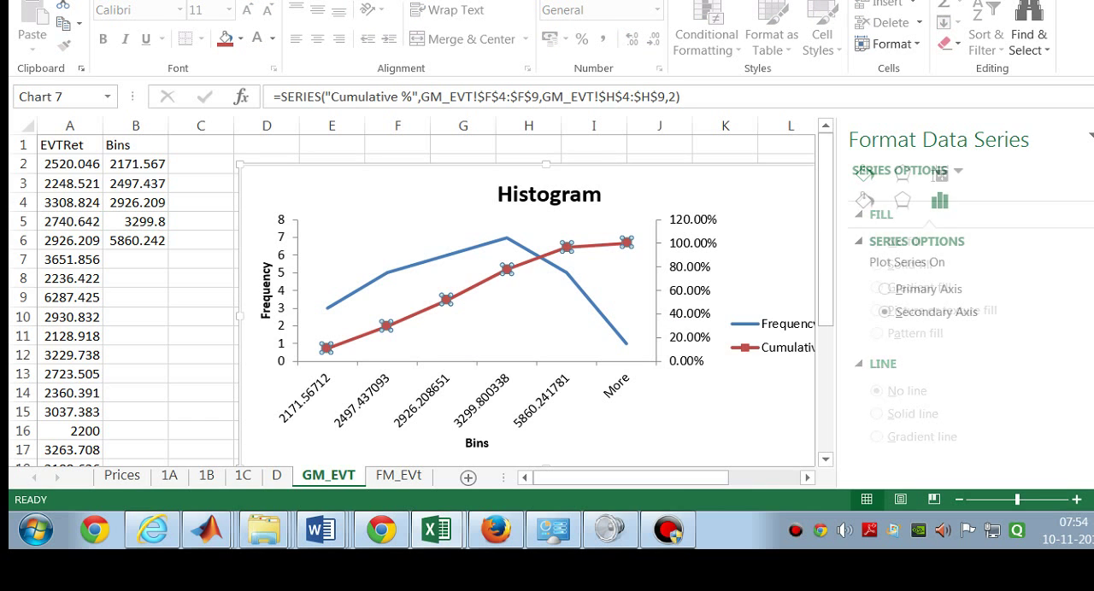
click(446, 300)
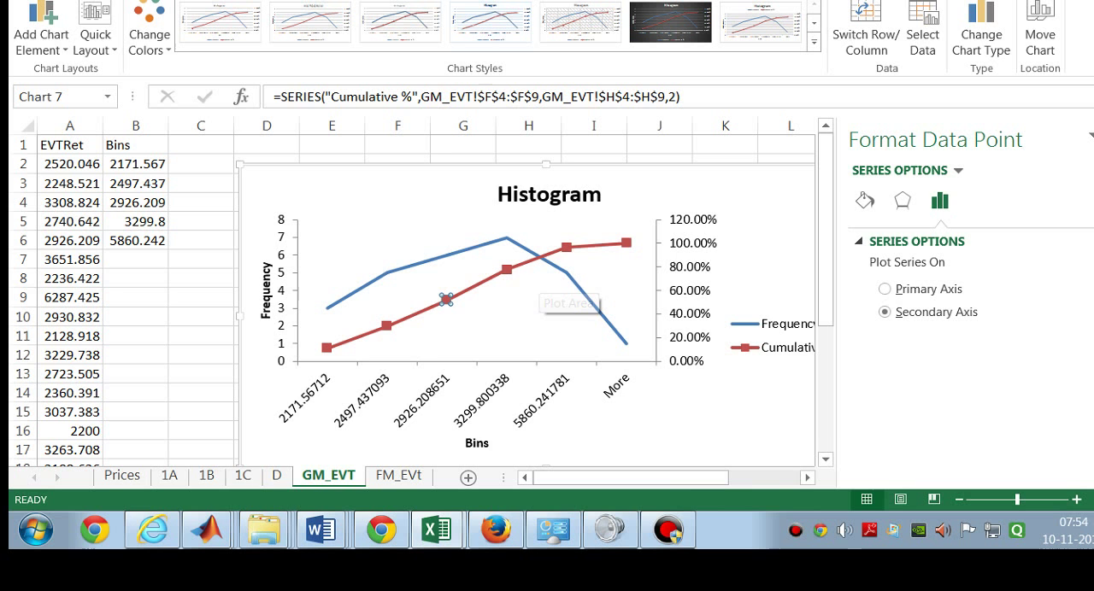
Step: Compare the Histogram charts on sheets FM_EVt and GM_EVT and examine the curve peak on GM_EVT
click(400, 475)
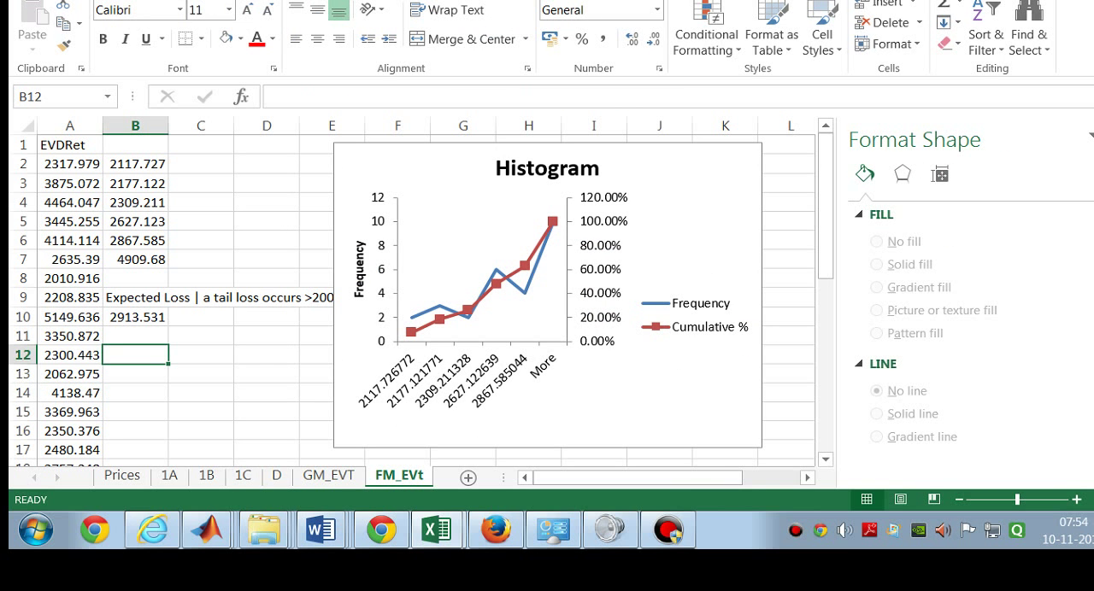
scroll(482, 341, down, 5)
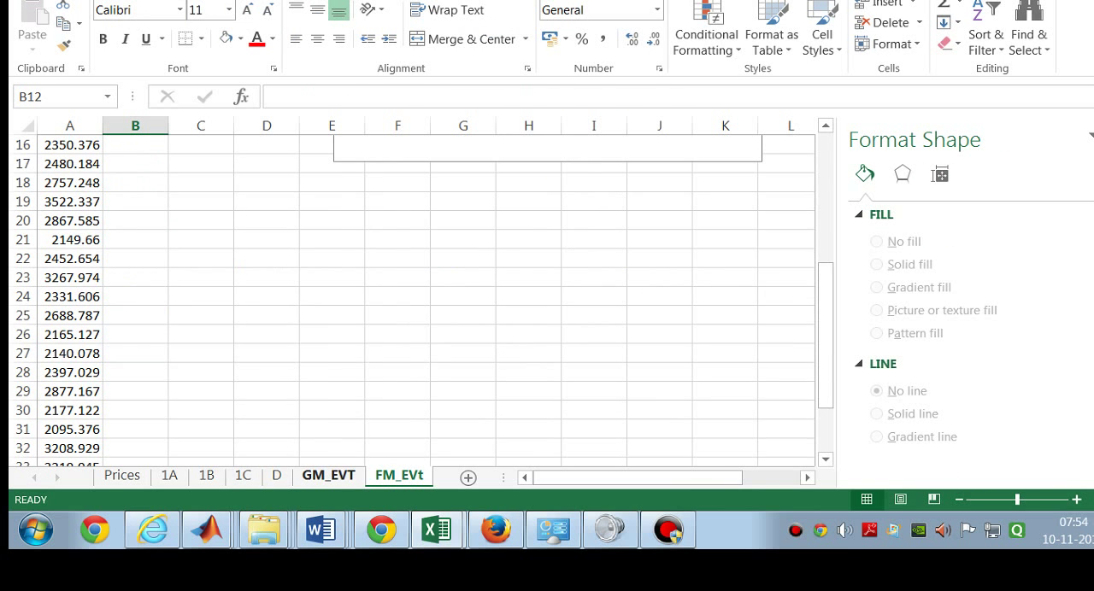
click(316, 474)
scroll(410, 325, down, 10)
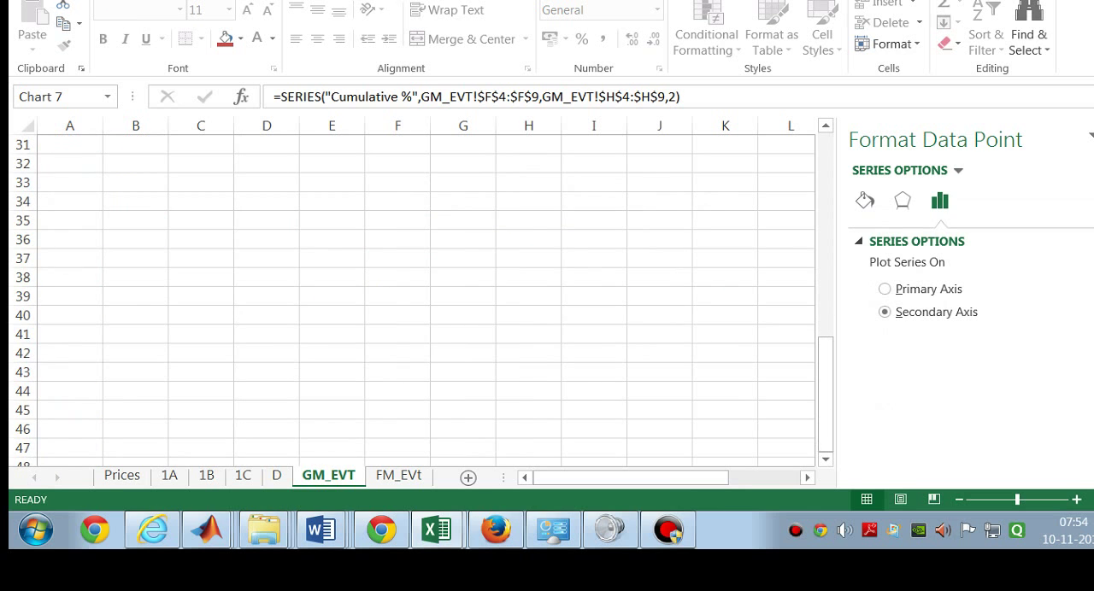
scroll(410, 290, up, 5)
scroll(410, 307, up, 5)
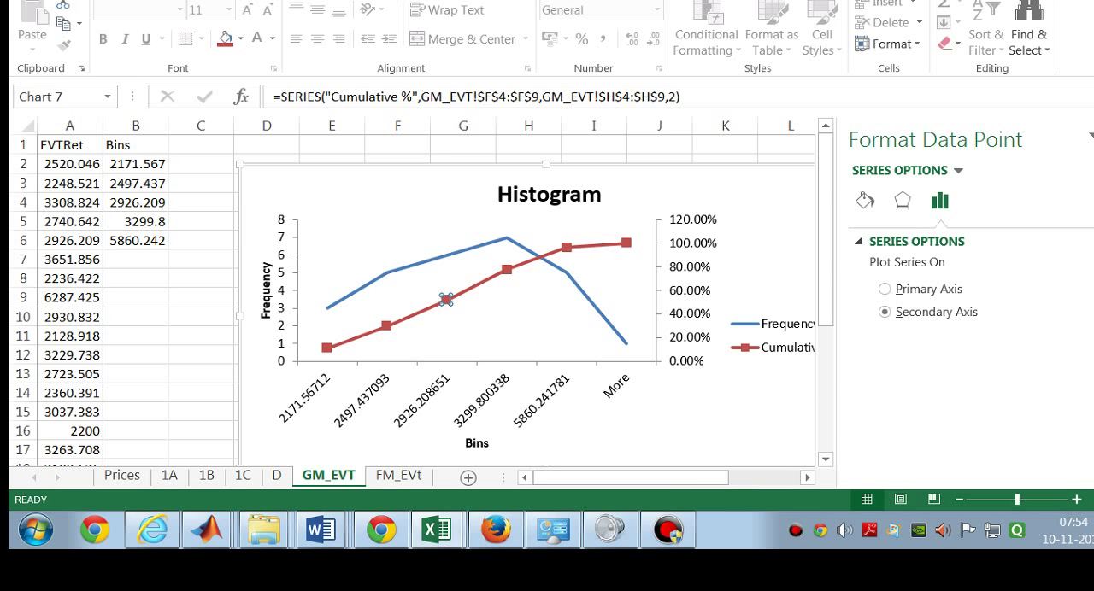
mouse_move(506, 238)
Step: Review the PERCENTILE.INC formulas behind the bin values in B2 to B6 on sheet FM_EVt
click(399, 475)
scroll(171, 299, up, 6)
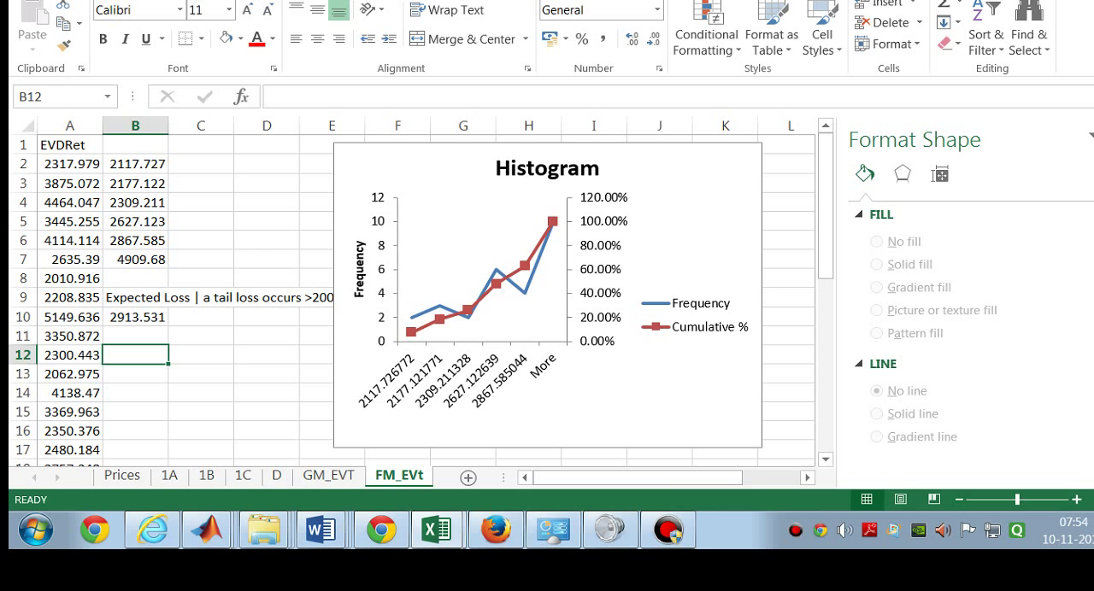
click(137, 163)
click(139, 183)
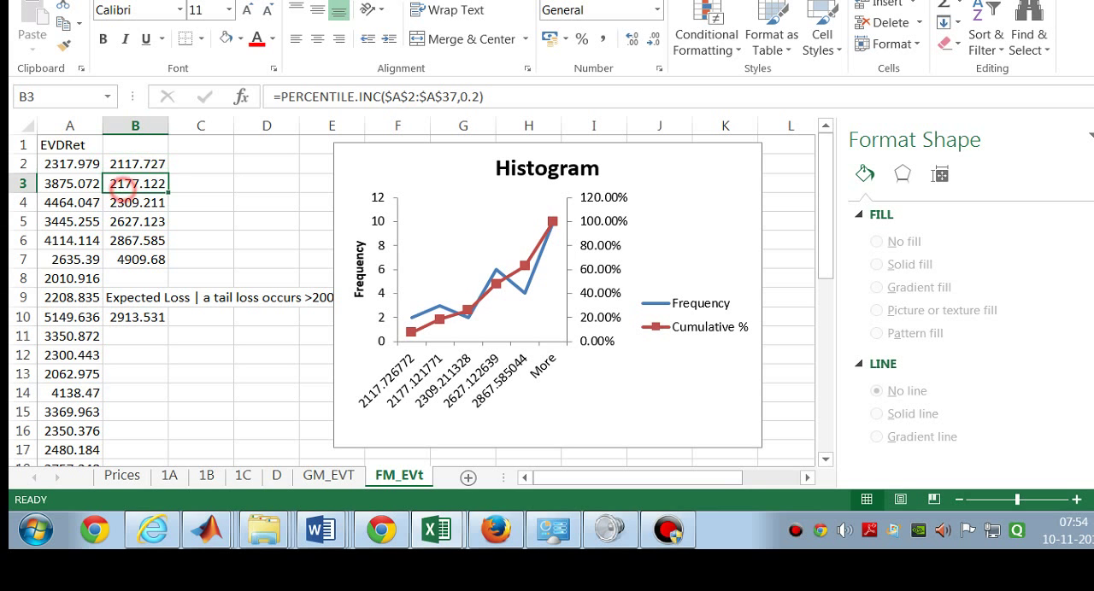
click(144, 203)
click(140, 239)
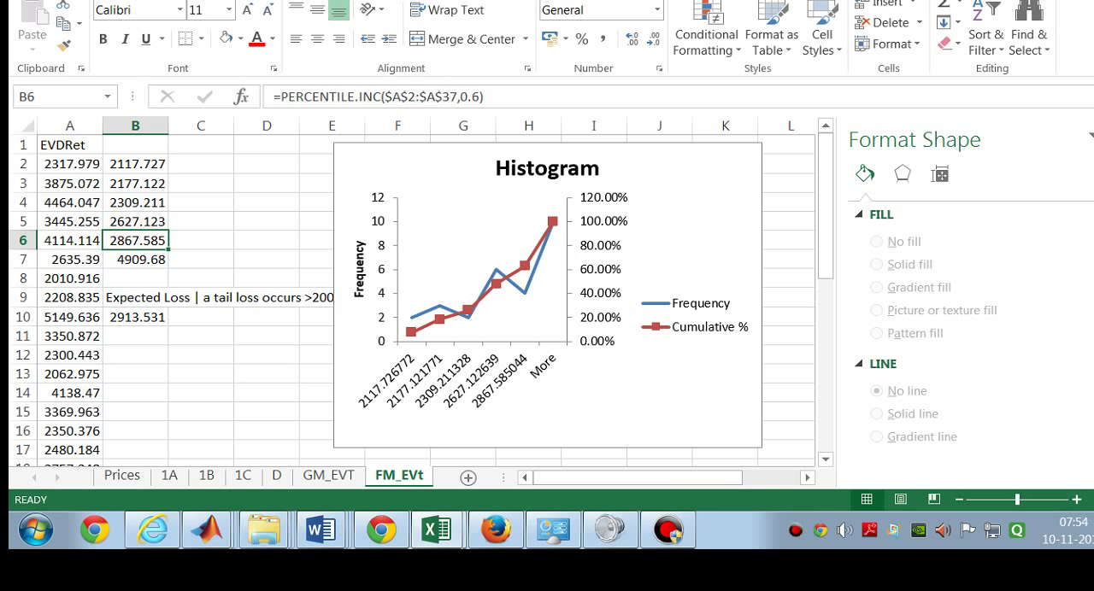
click(137, 221)
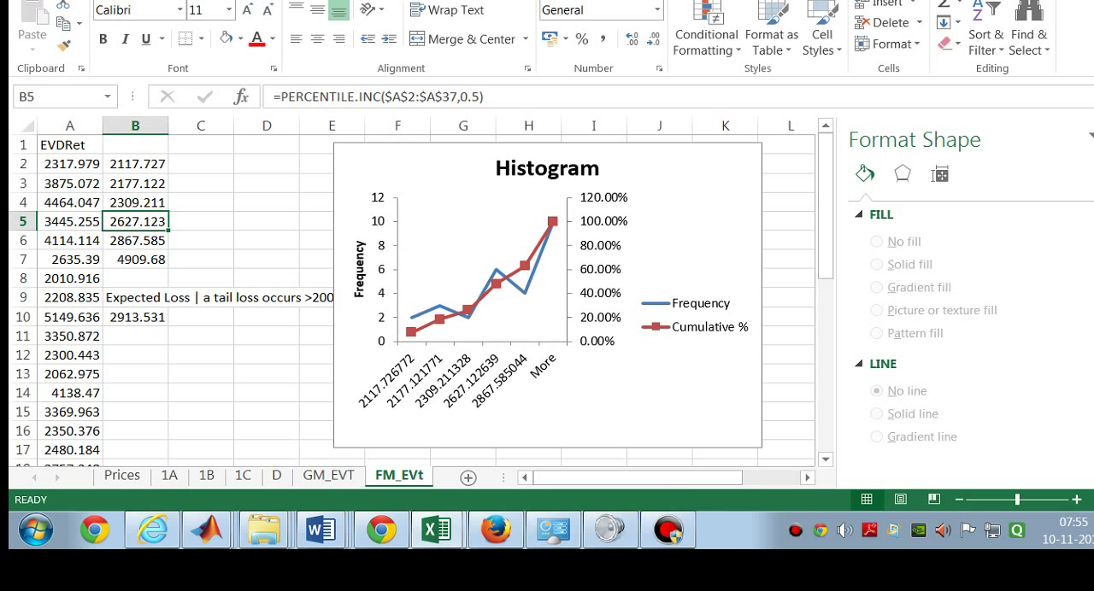
click(145, 239)
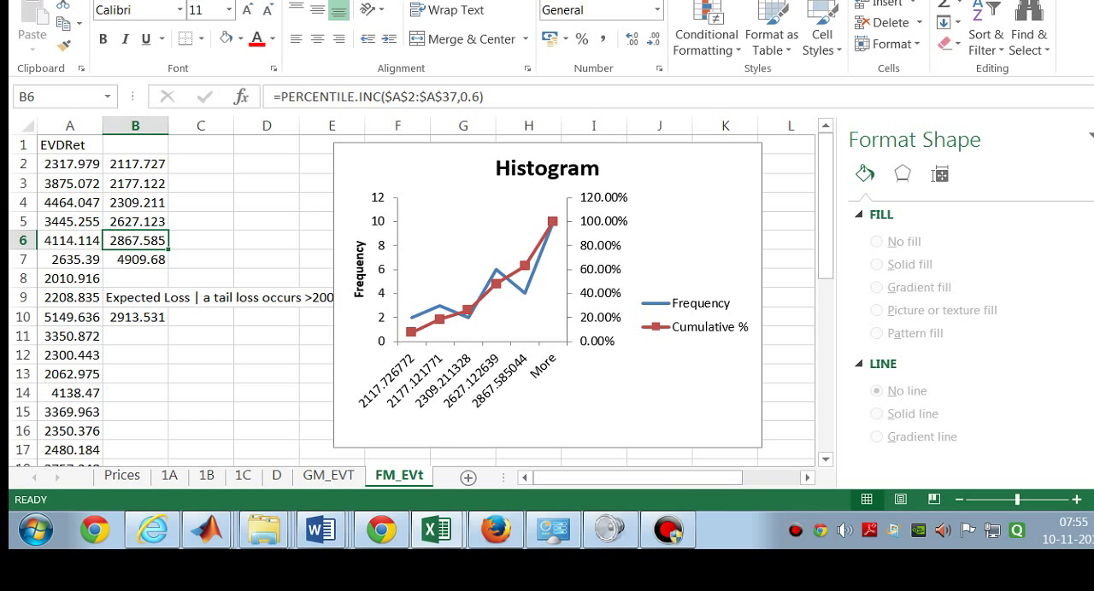
Step: Examine the Cumulative % points for bins 2627.122639 and 2867.585044 on the FM_EVt Histogram chart
mouse_move(496, 272)
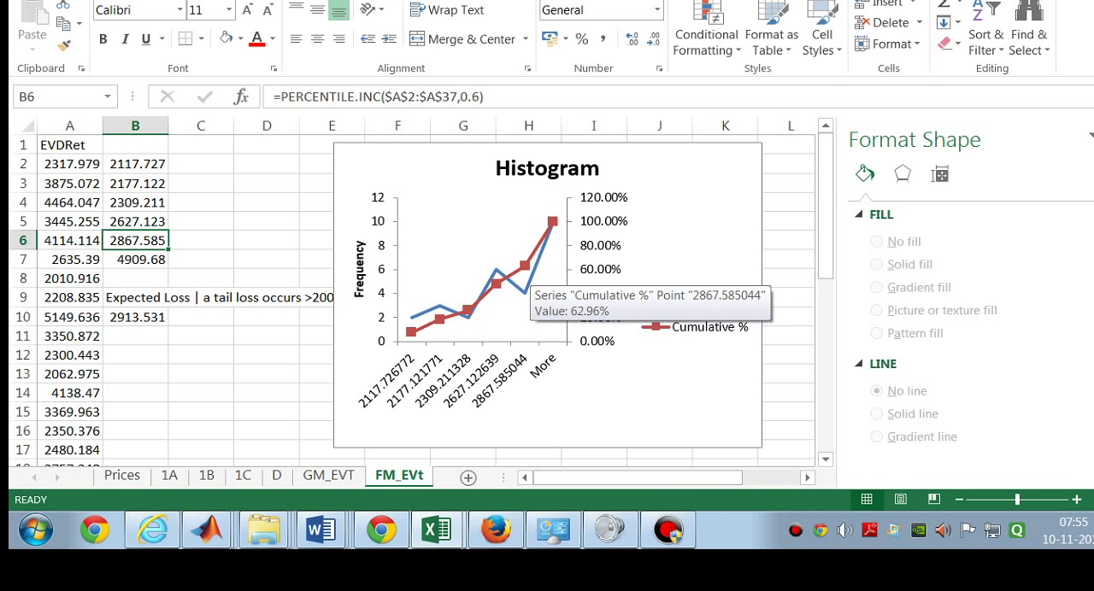
click(525, 265)
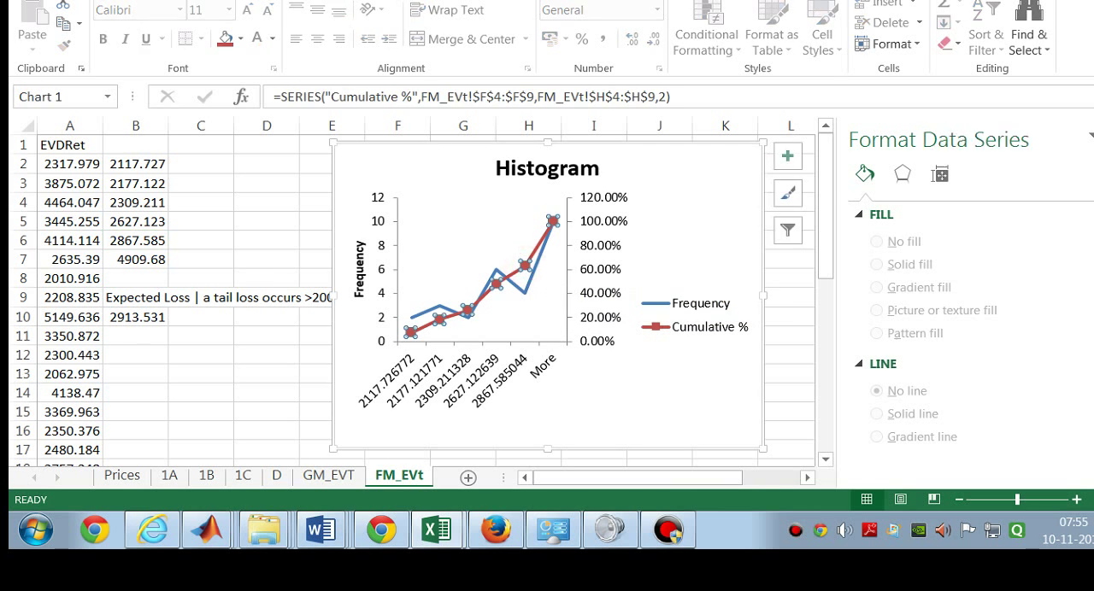
click(524, 266)
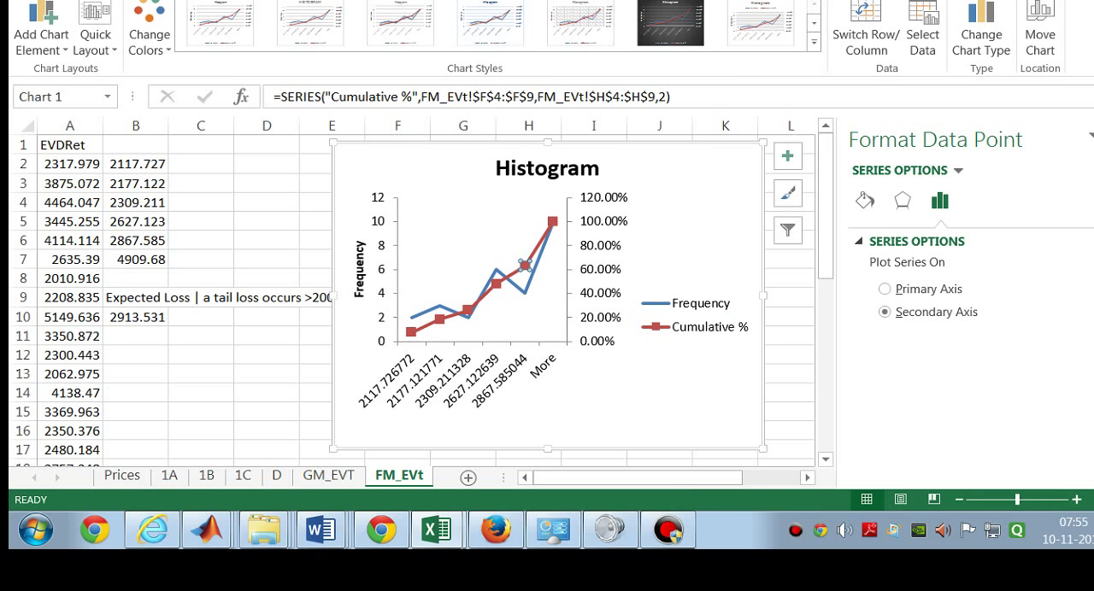
click(498, 278)
click(526, 265)
click(499, 284)
click(510, 273)
click(516, 268)
click(496, 282)
click(525, 265)
click(526, 266)
Step: Review the Expected Loss label in B9 on FM_EVt, the AVERAGE formula in B10 and the first EVDRet value in A2
click(177, 302)
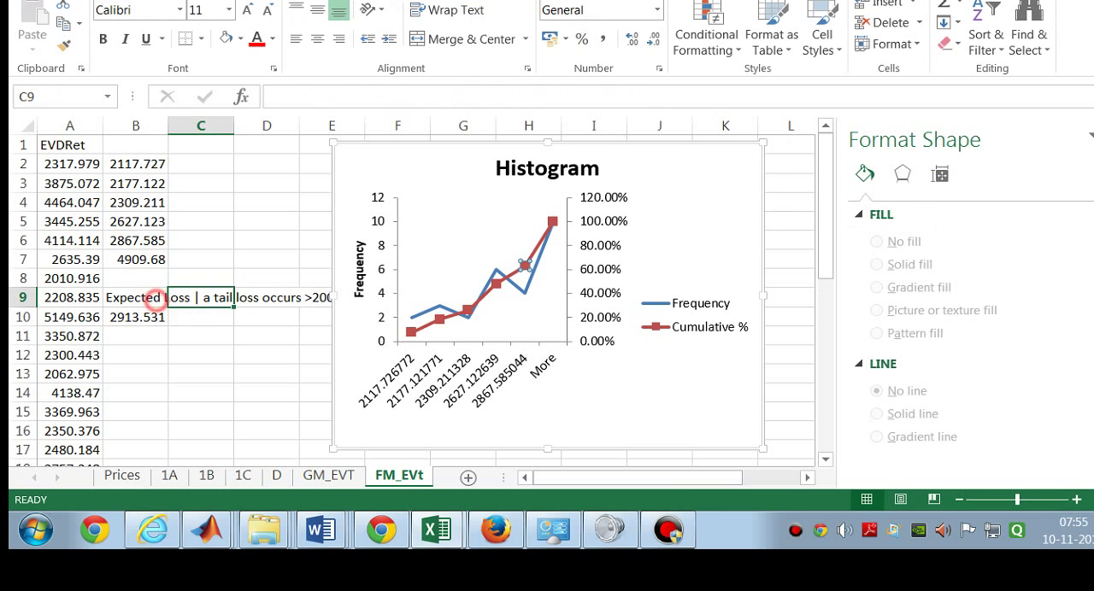
click(150, 299)
mouse_move(638, 154)
mouse_down()
mouse_move(689, 299)
mouse_move(742, 343)
mouse_move(565, 291)
mouse_move(559, 328)
mouse_move(559, 151)
mouse_move(637, 153)
mouse_up()
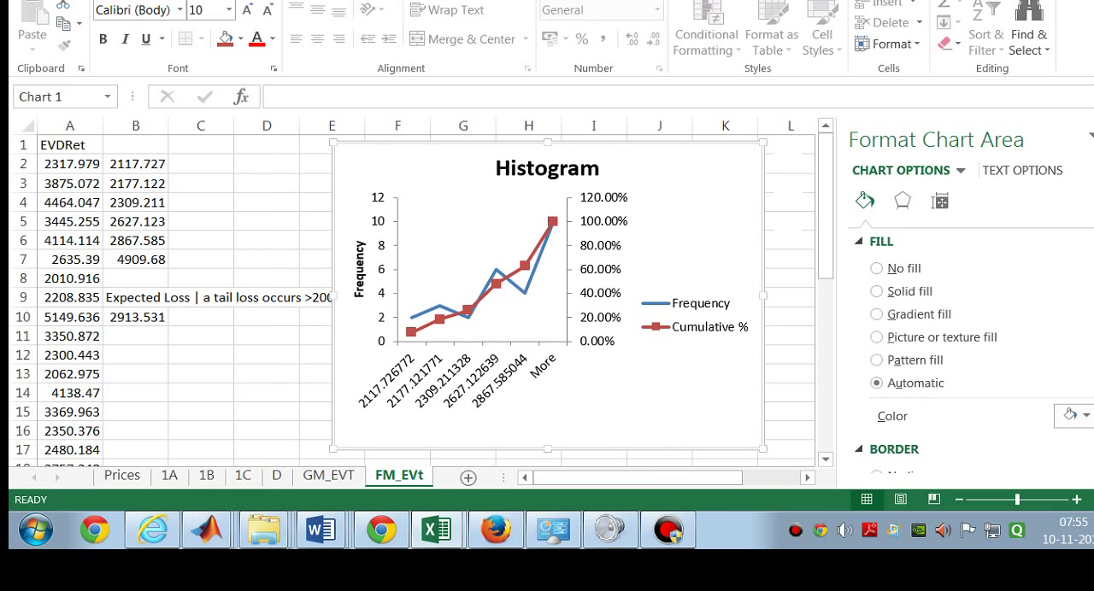
click(135, 317)
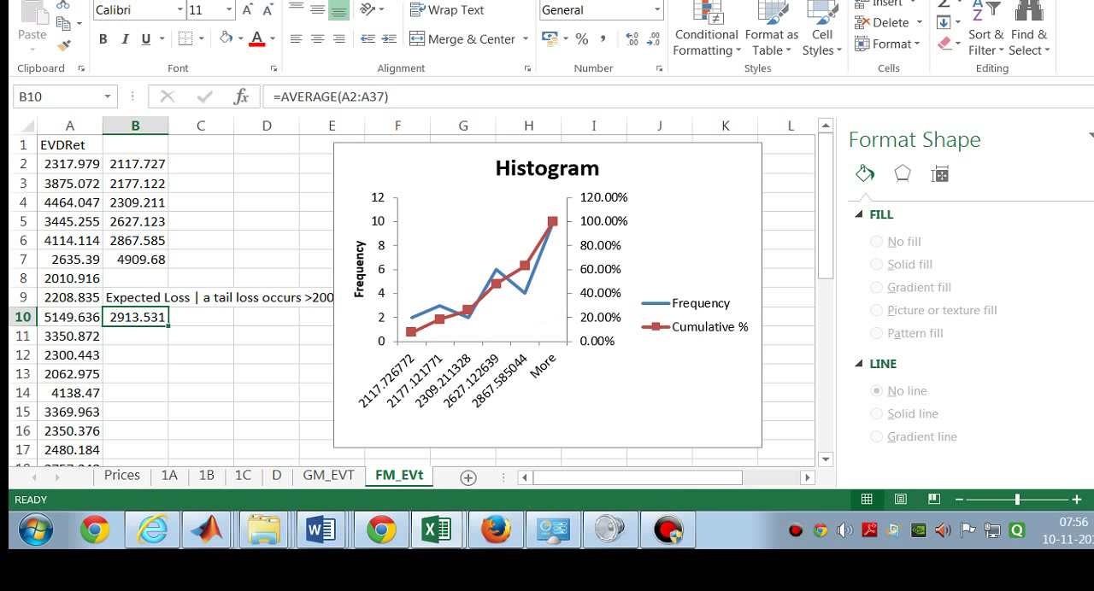
mouse_move(496, 270)
click(61, 170)
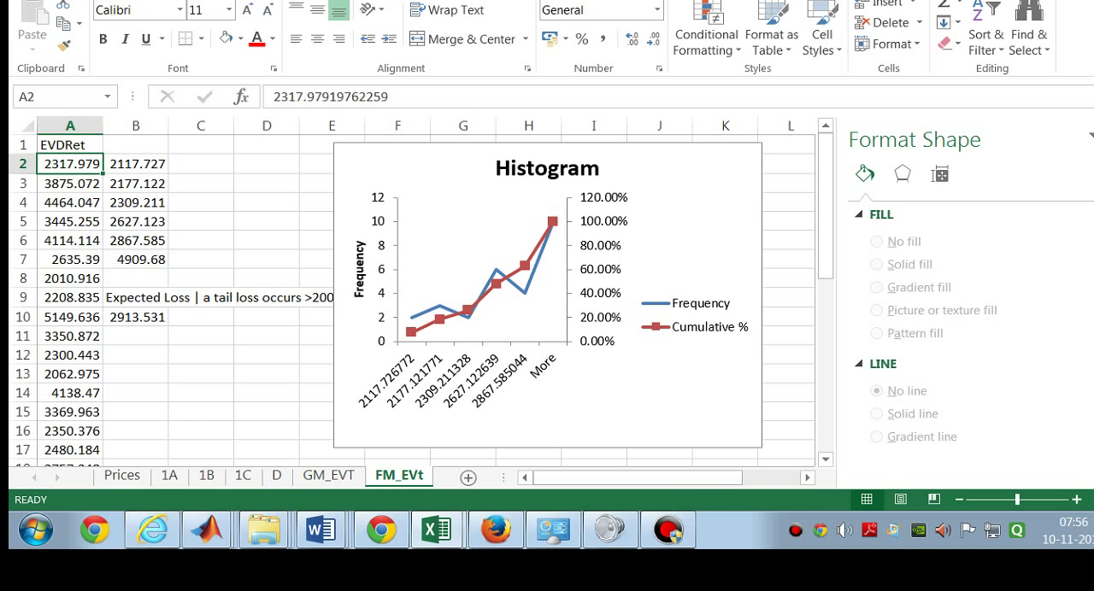
Step: On GM_EVT, enter "VAR(.6|Loss>2000)=CDF-1(.6) of EVT of distribution" in B8 and =3299.8 in B9, and move the Histogram chart aside from the bins table
click(328, 476)
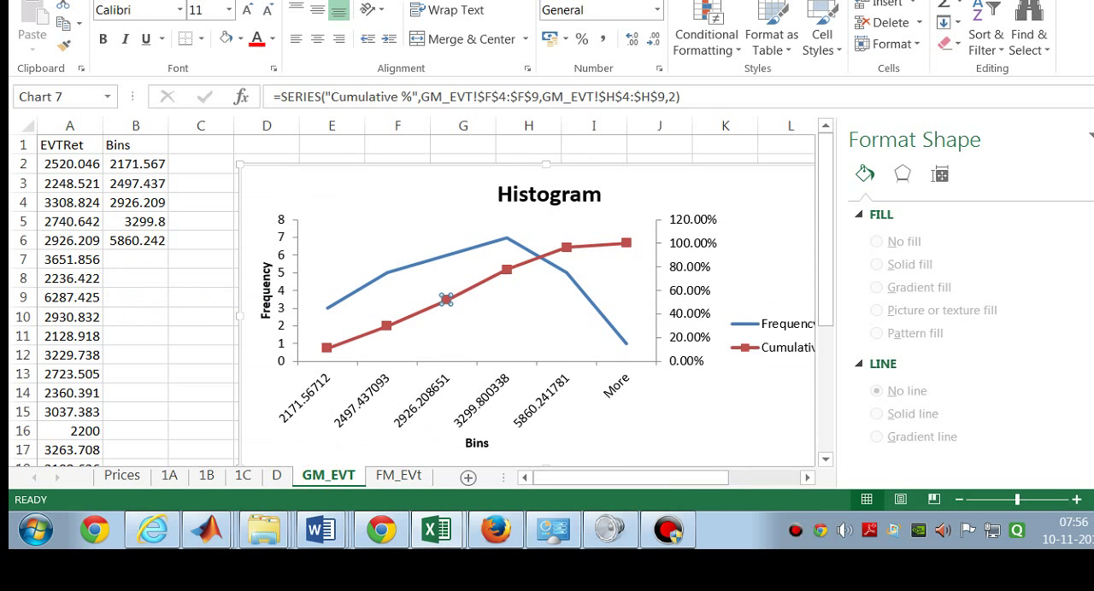
click(155, 270)
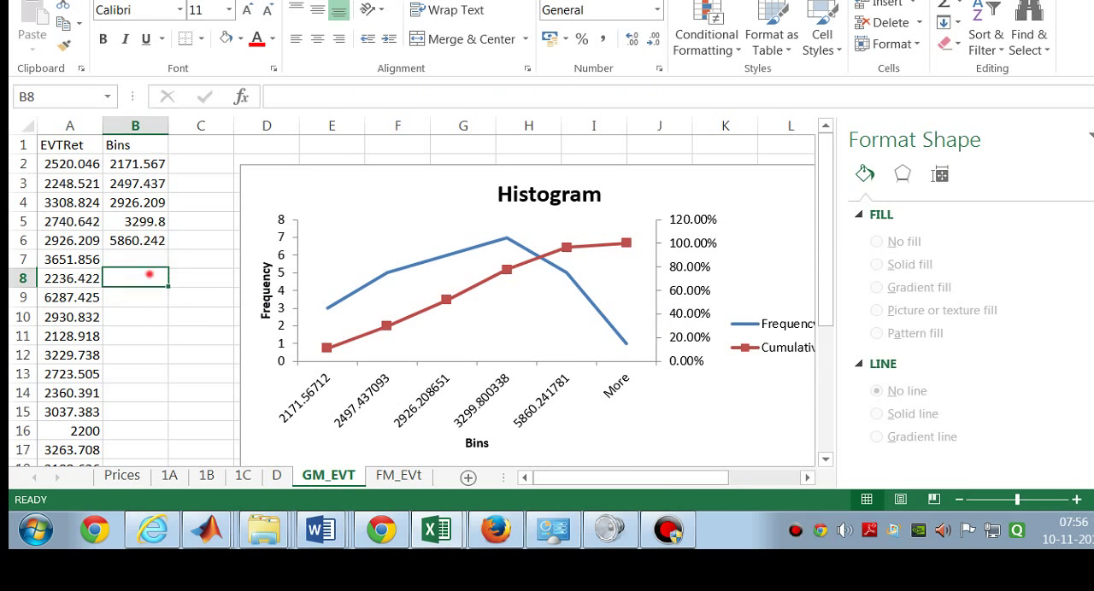
double_click(146, 273)
drag(424, 183, 583, 206)
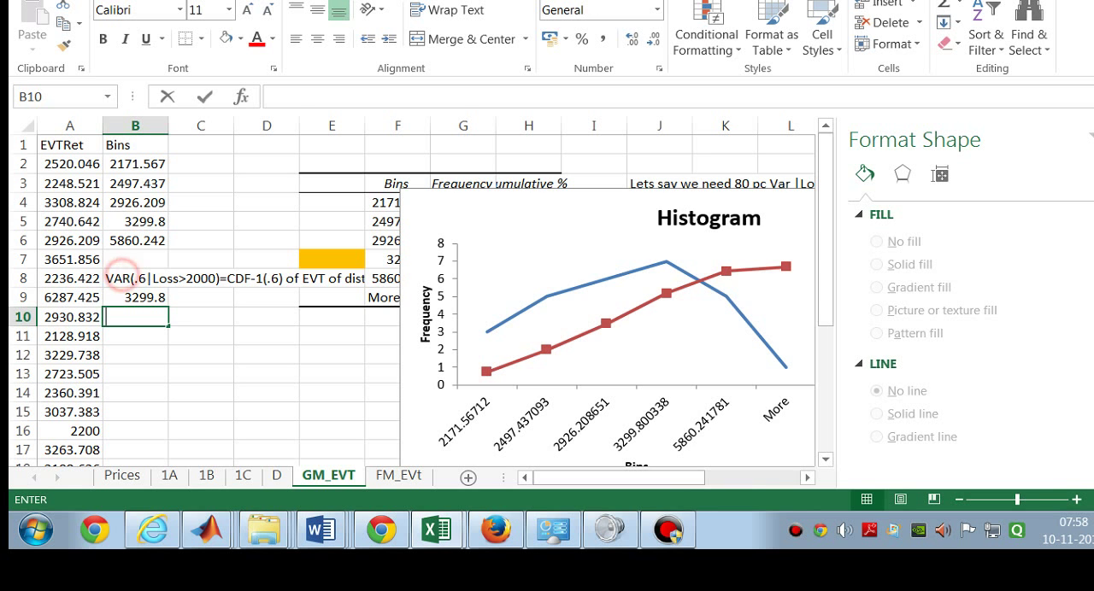
Step: Correct "VAR" to "VaR" in the label in cell B8 on GM_EVT
double_click(123, 277)
key(BackSpace)
text(a)
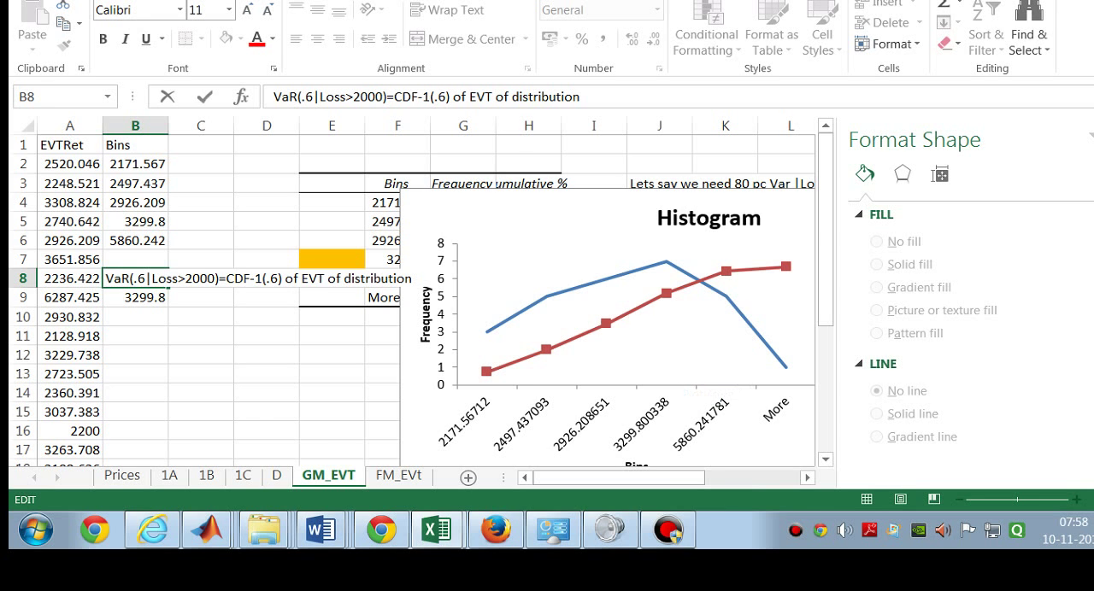
click(153, 299)
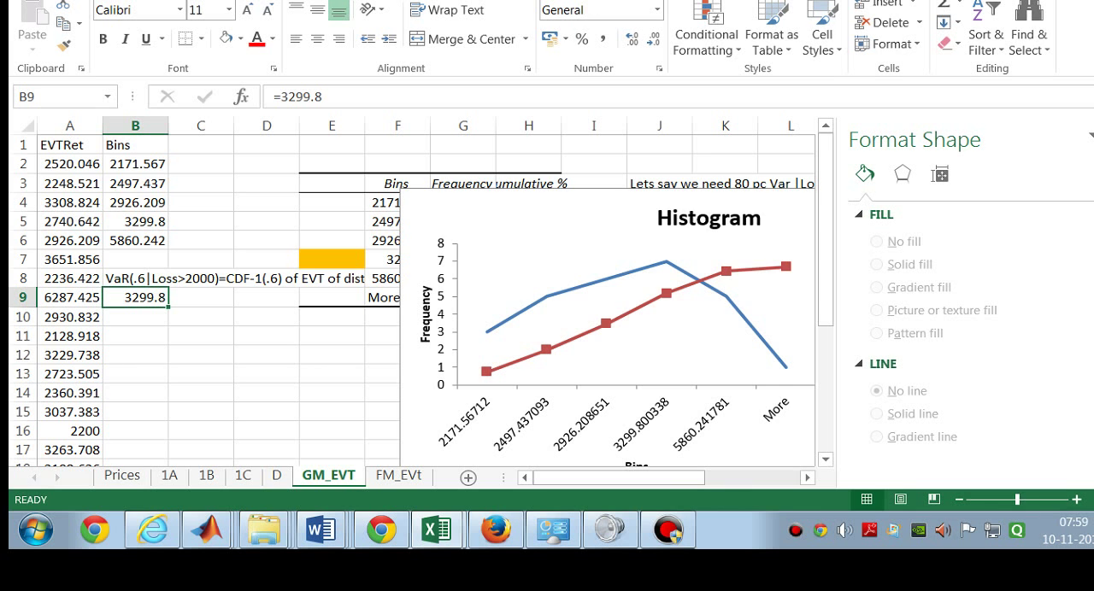
Step: Review the Expected Loss label and its average in B9 and B10 on FM_EVt, and select the empty cell B12
click(398, 476)
click(328, 476)
click(398, 475)
click(177, 299)
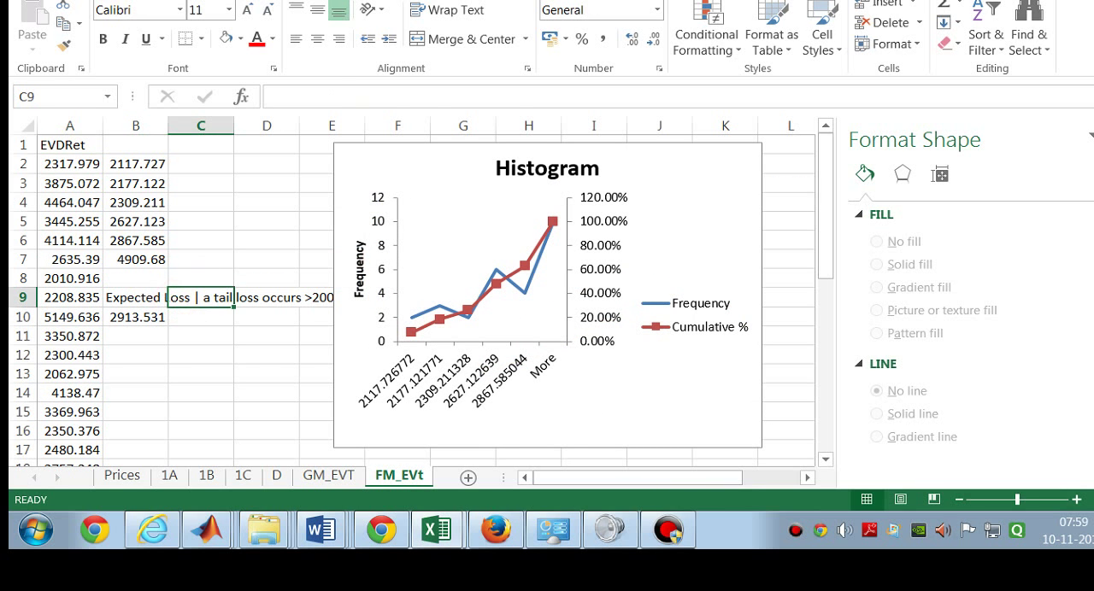
click(164, 297)
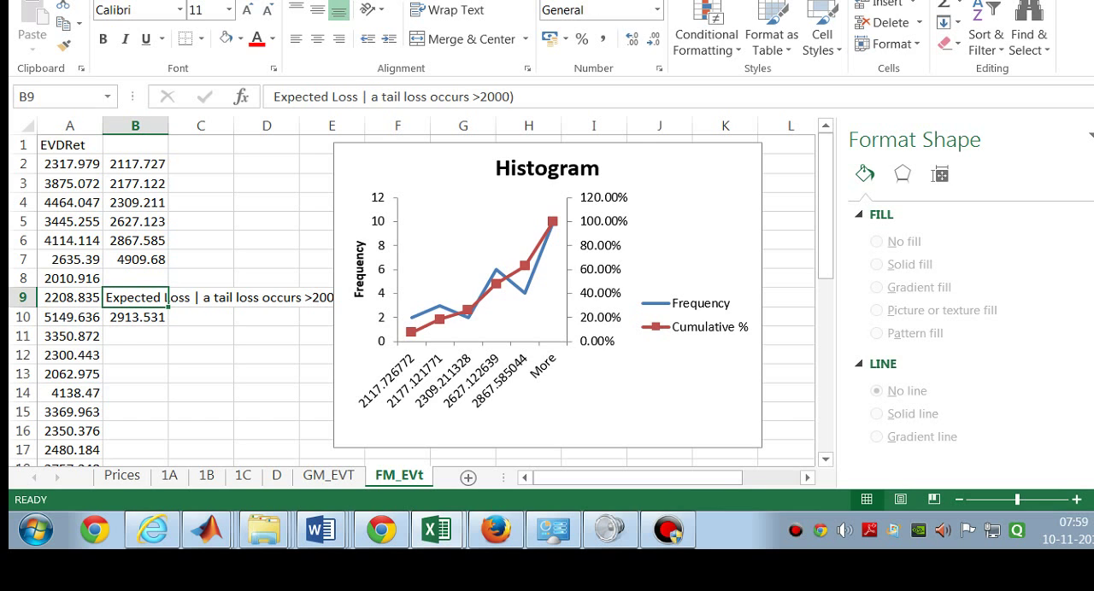
drag(123, 299, 282, 321)
click(147, 354)
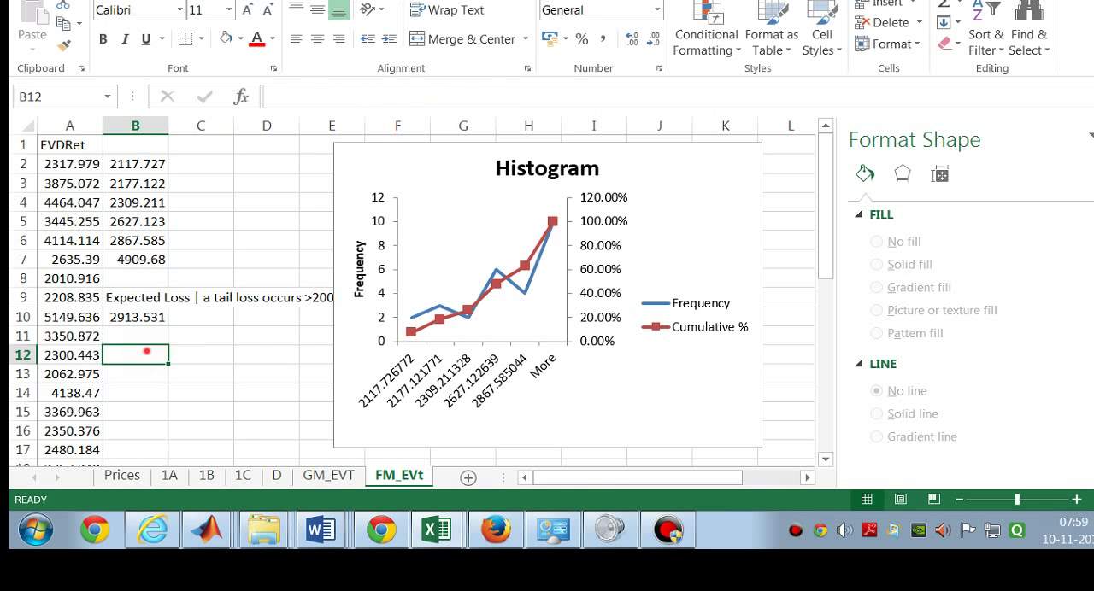
Step: Copy the VaR label from B8 on GM_EVT and paste it as values into B12 on FM_EVt
click(328, 476)
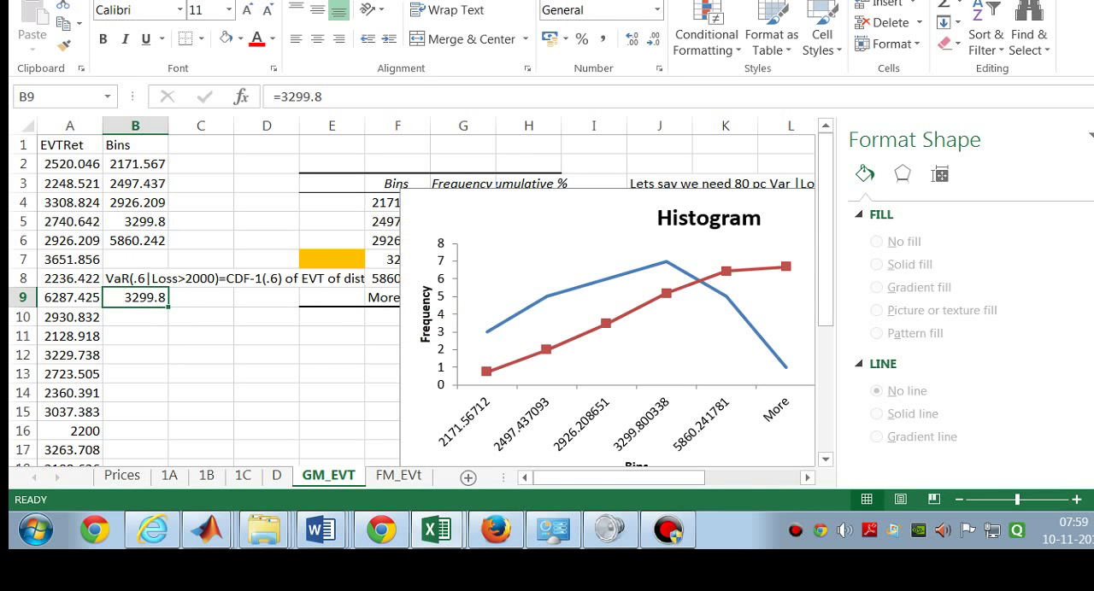
click(137, 279)
right_click(141, 279)
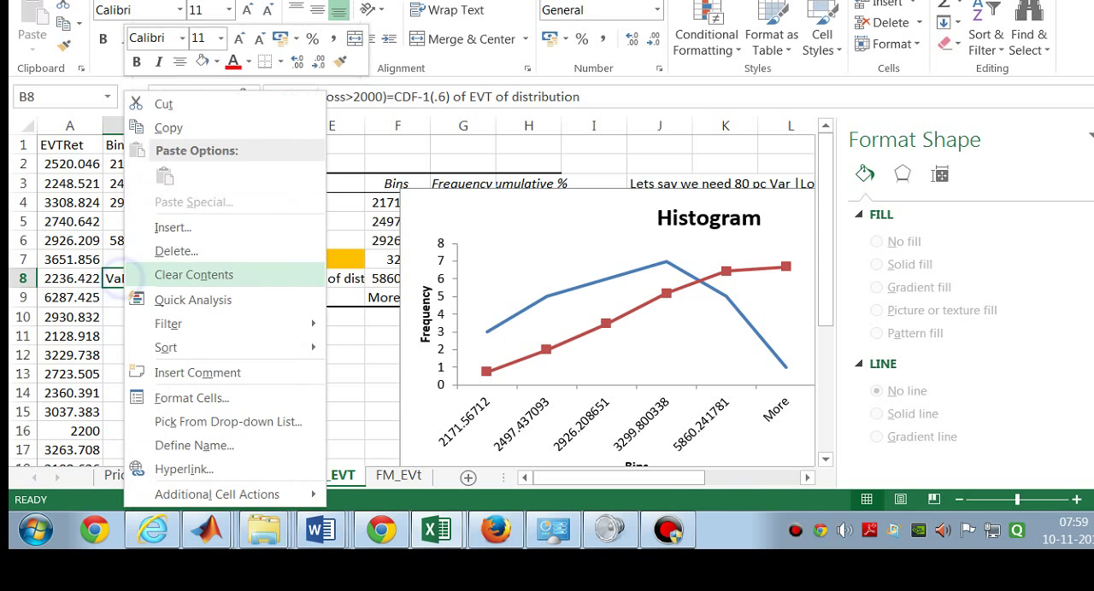
click(173, 124)
click(399, 476)
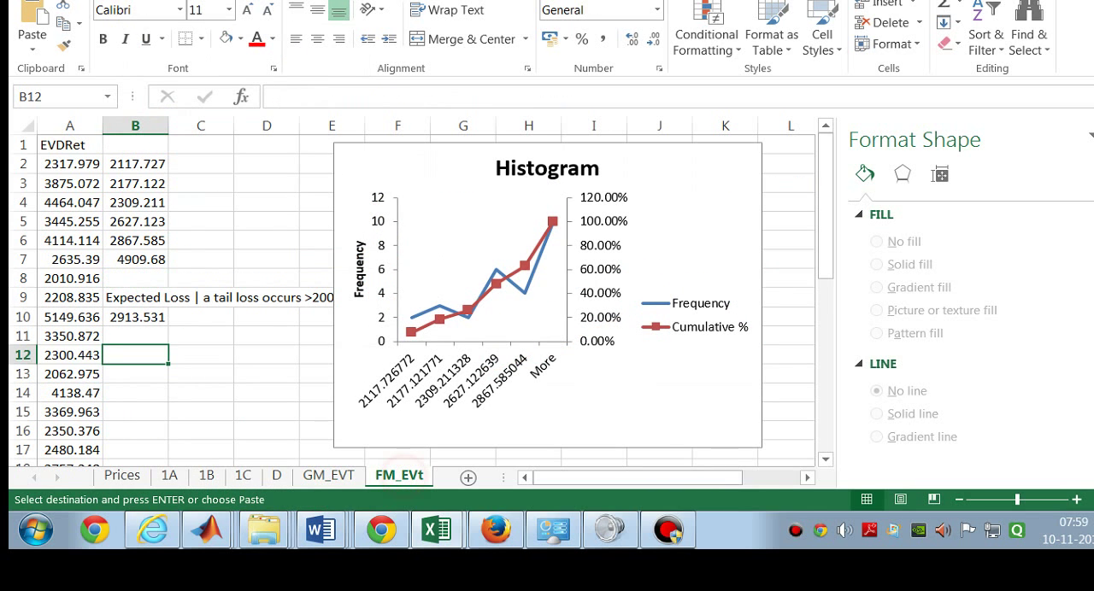
right_click(138, 354)
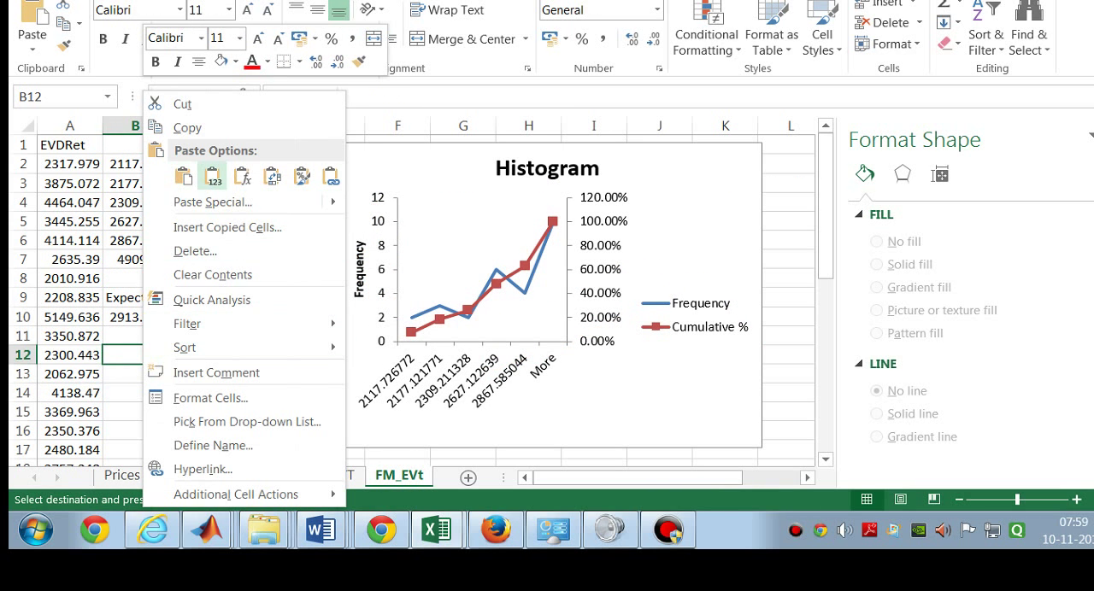
click(213, 177)
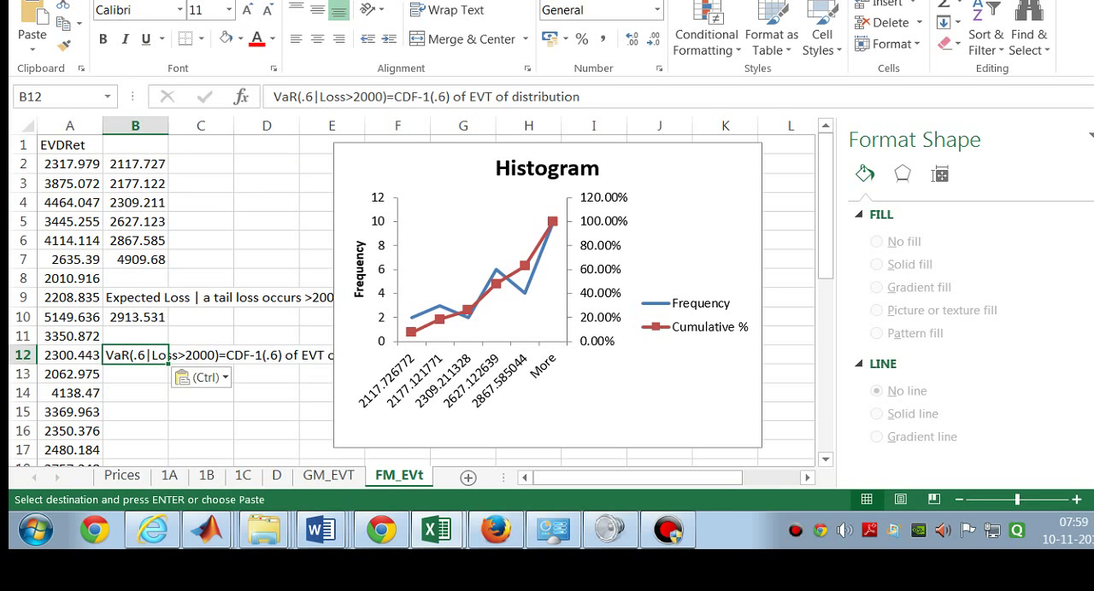
Step: Enter =2867.59 in B13 on FM_EVt as the VaR under the pasted label
click(154, 375)
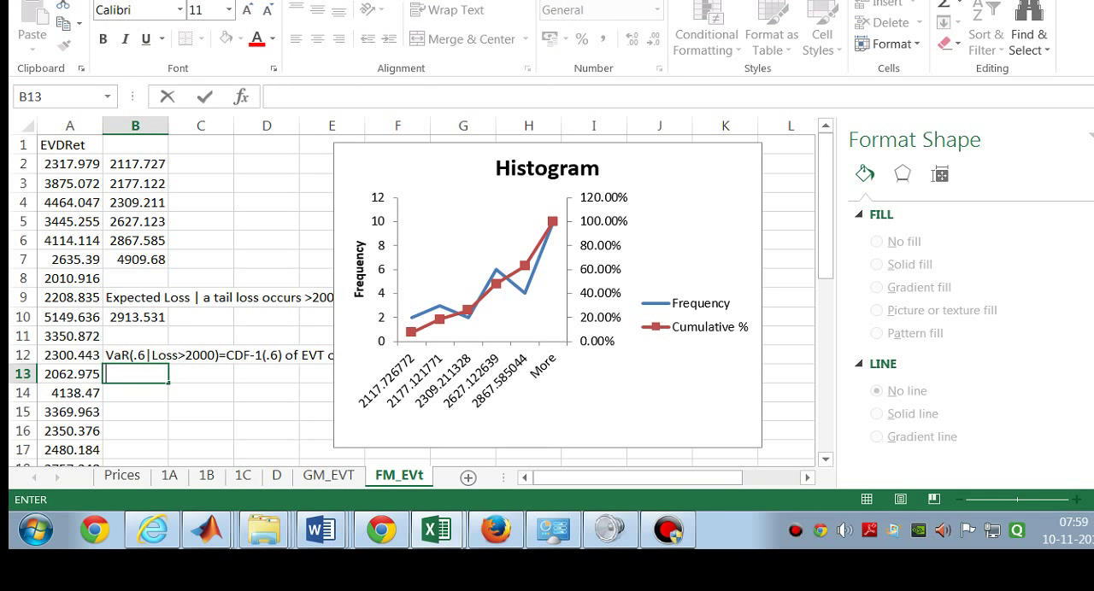
text(=)
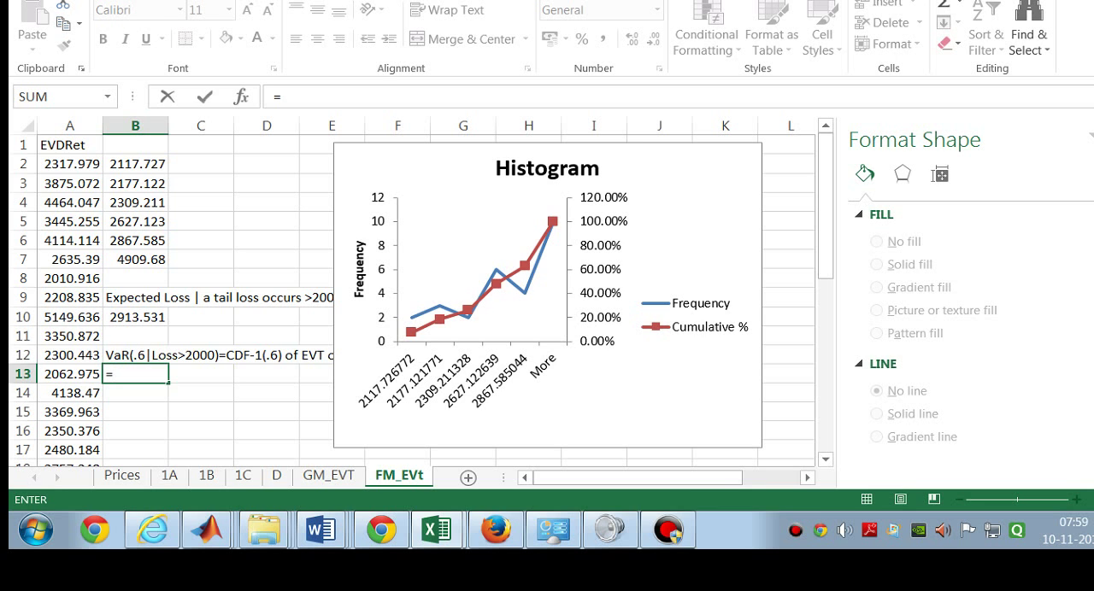
mouse_move(521, 267)
text(286)
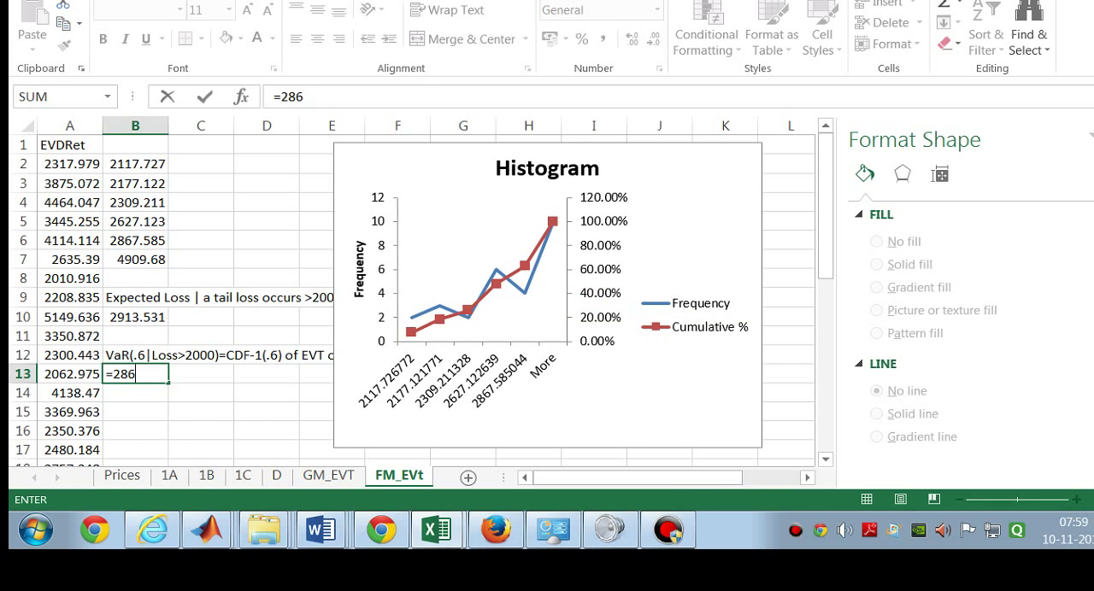
text(7.59)
click(205, 428)
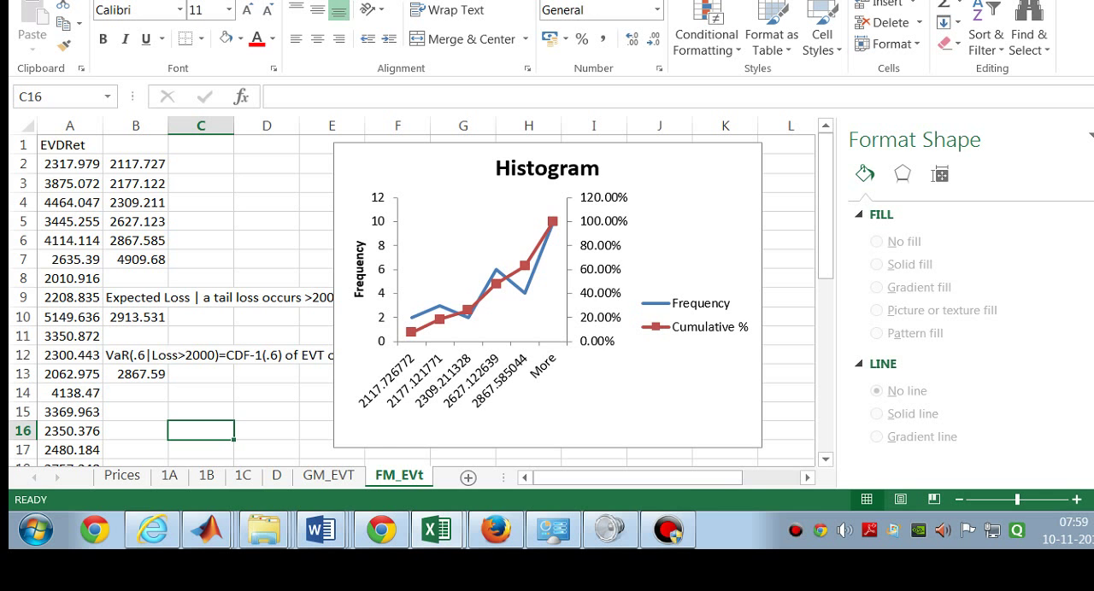
Step: View the Prices sheet, widen the sheet tab area by shortening the horizontal scroll bar, and return to FM_EVt
click(119, 476)
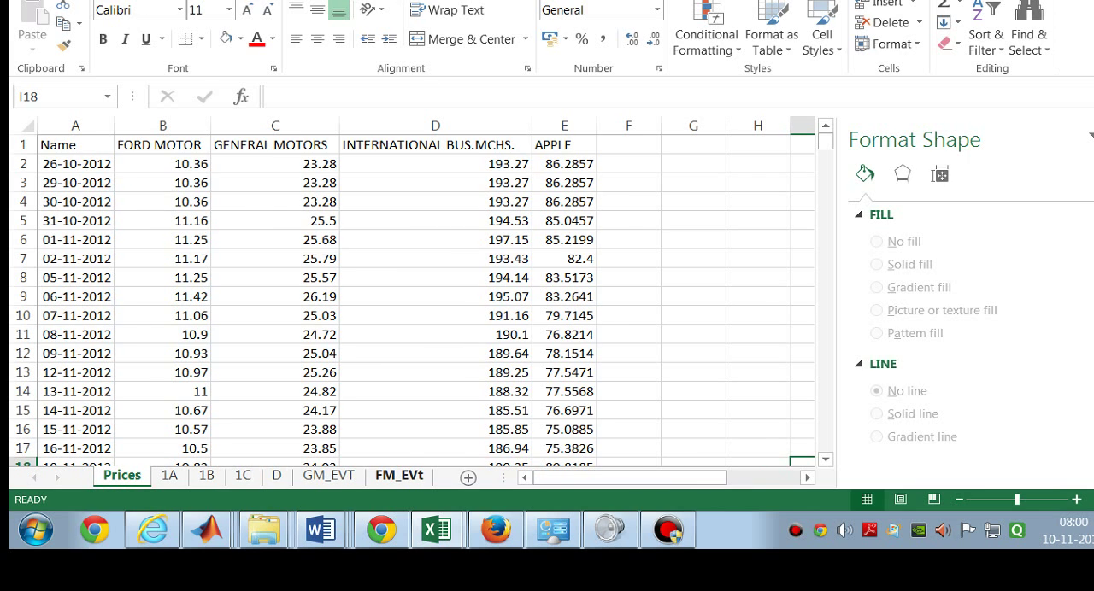
mouse_move(544, 478)
mouse_down()
mouse_move(616, 477)
mouse_move(543, 478)
mouse_up()
drag(504, 477, 553, 478)
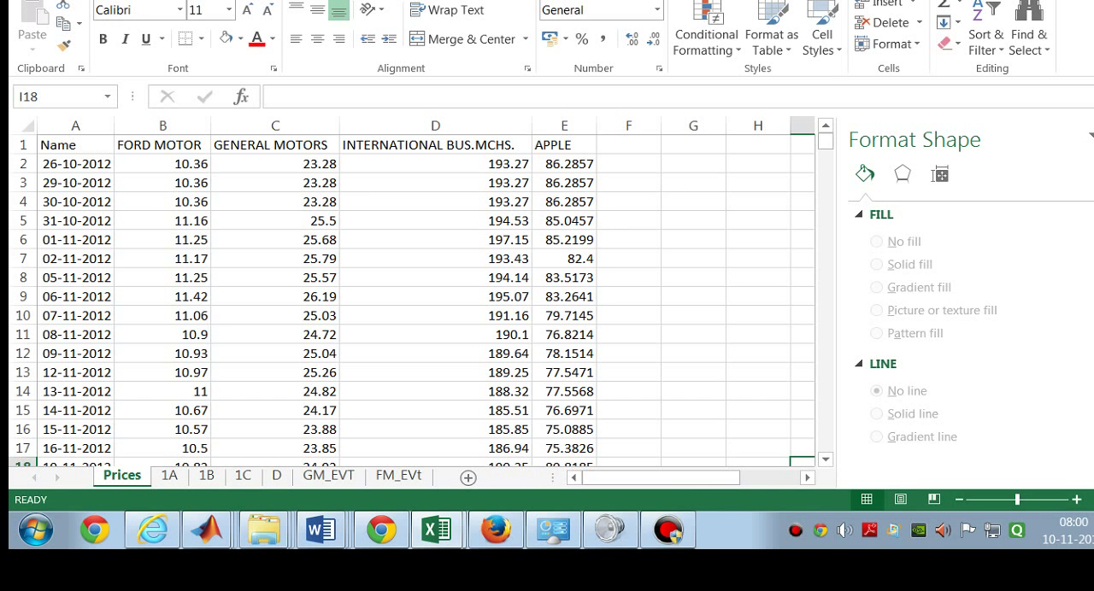
click(398, 475)
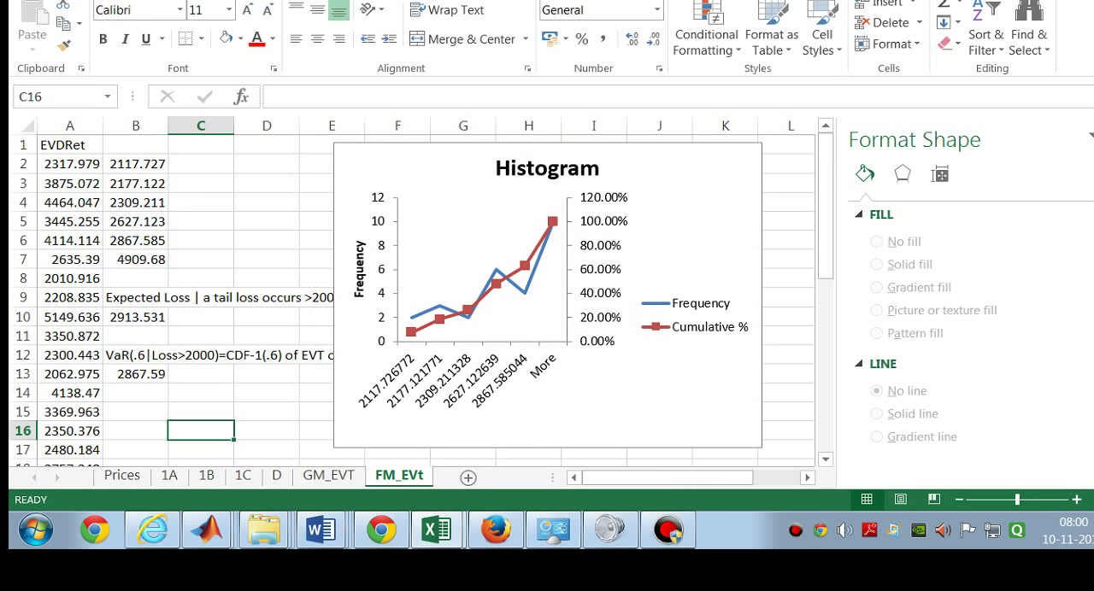